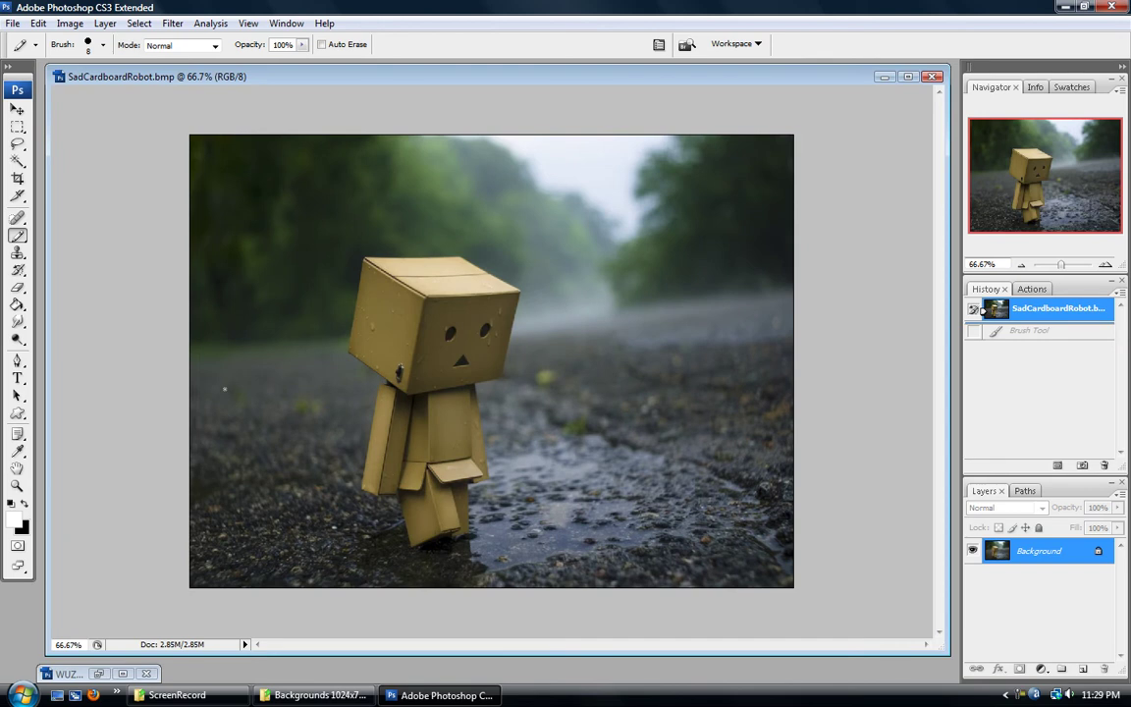
# Step: Zoom in to 100% on the cardboard robot and bring its whole figure into view
pyautogui.press('z')
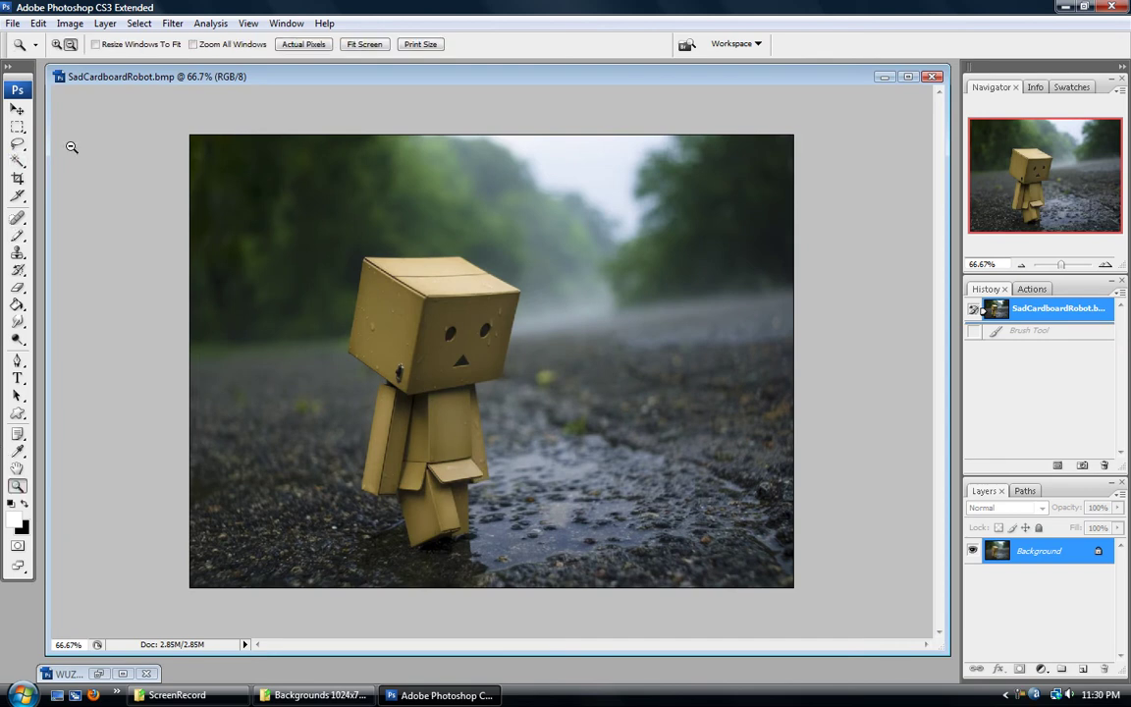
pyautogui.click(57, 44)
pyautogui.click(446, 368)
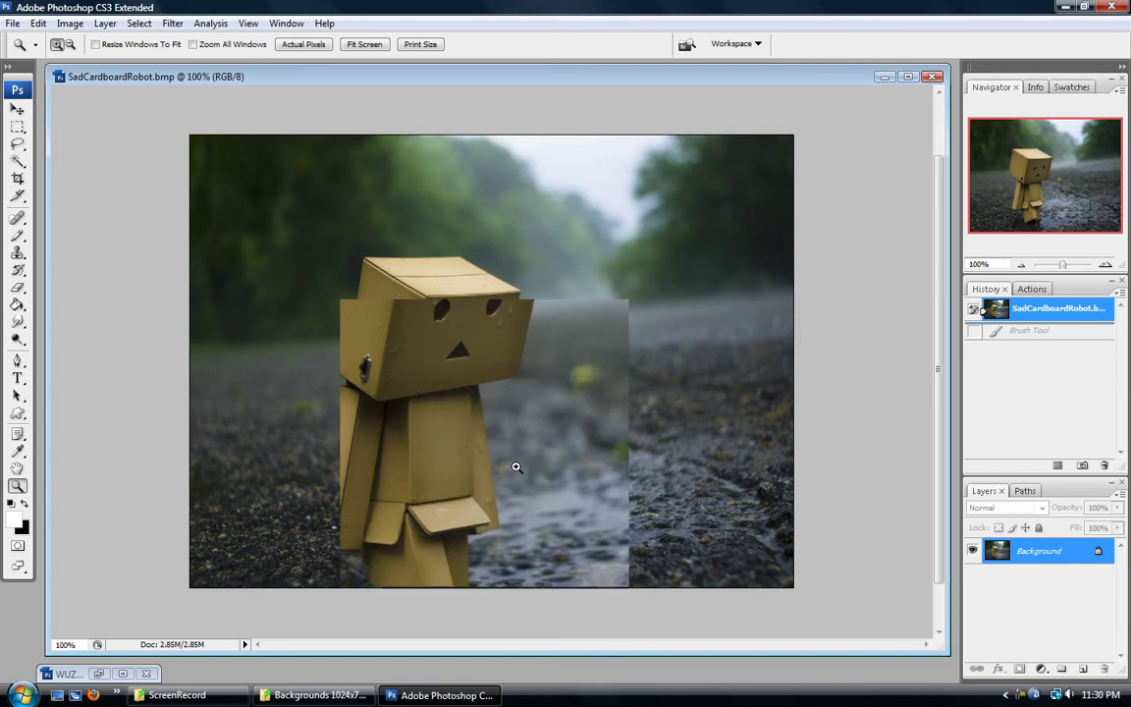
pyautogui.moveTo(1059, 187)
pyautogui.mouseDown()
pyautogui.moveTo(1052, 202)
pyautogui.moveTo(1056, 158)
pyautogui.moveTo(1059, 200)
pyautogui.moveTo(1071, 188)
pyautogui.mouseUp()
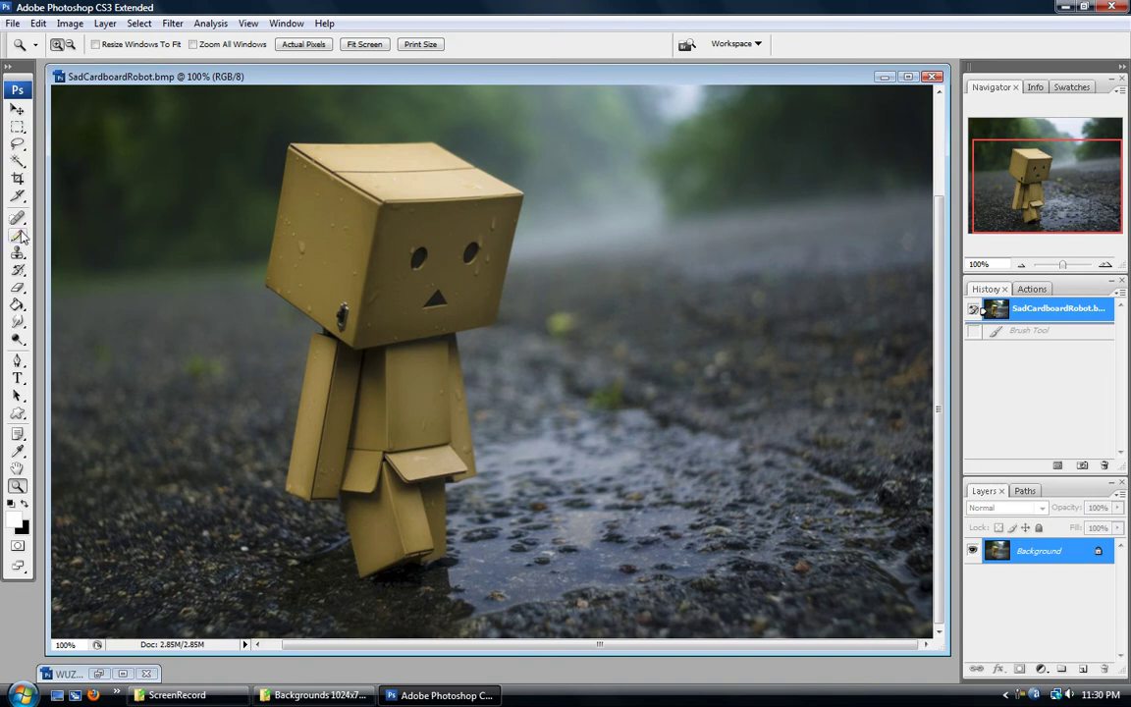
pyautogui.click(25, 533)
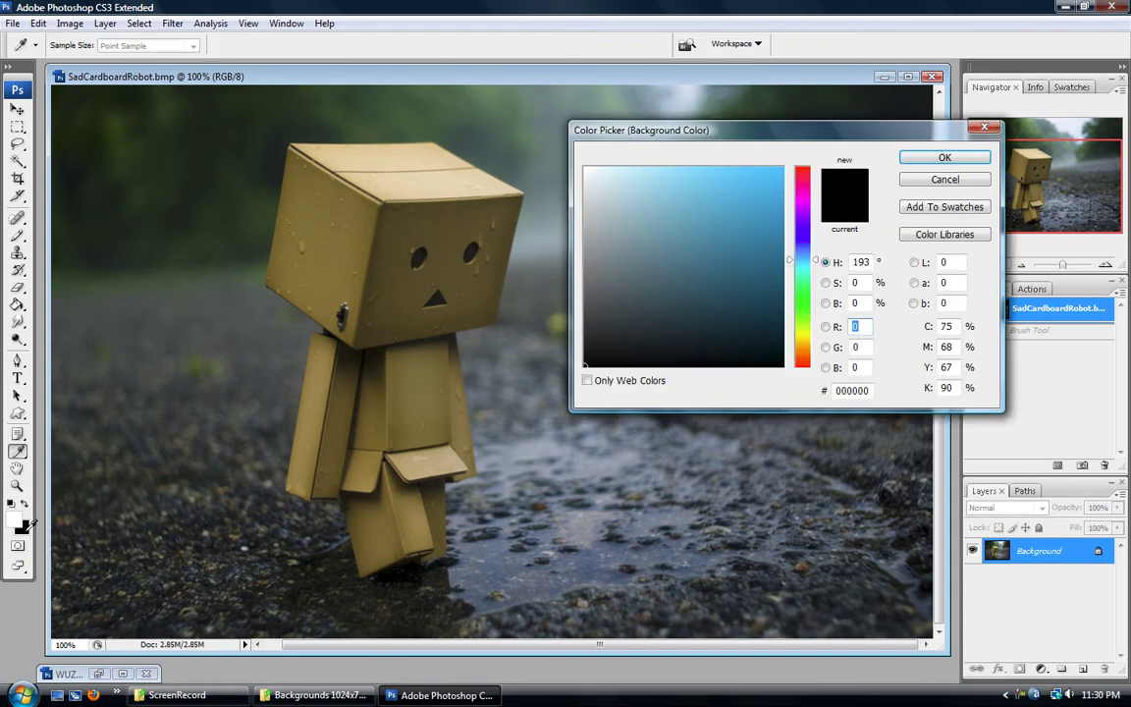
pyautogui.click(913, 182)
pyautogui.click(13, 521)
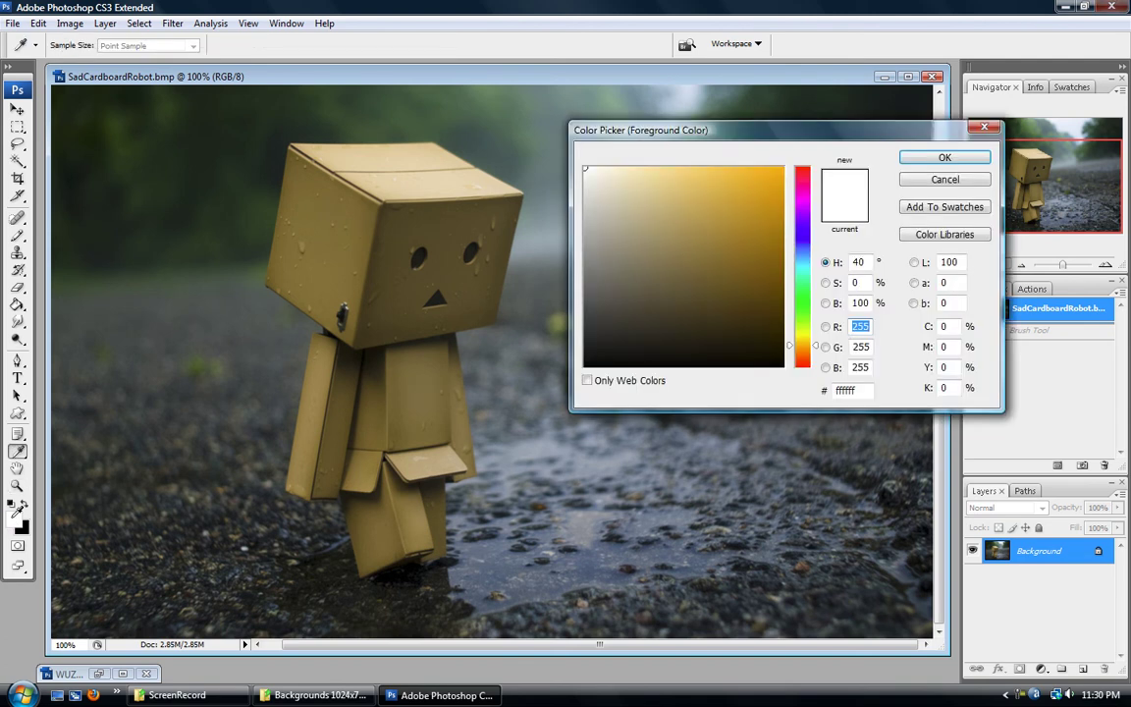
pyautogui.click(956, 178)
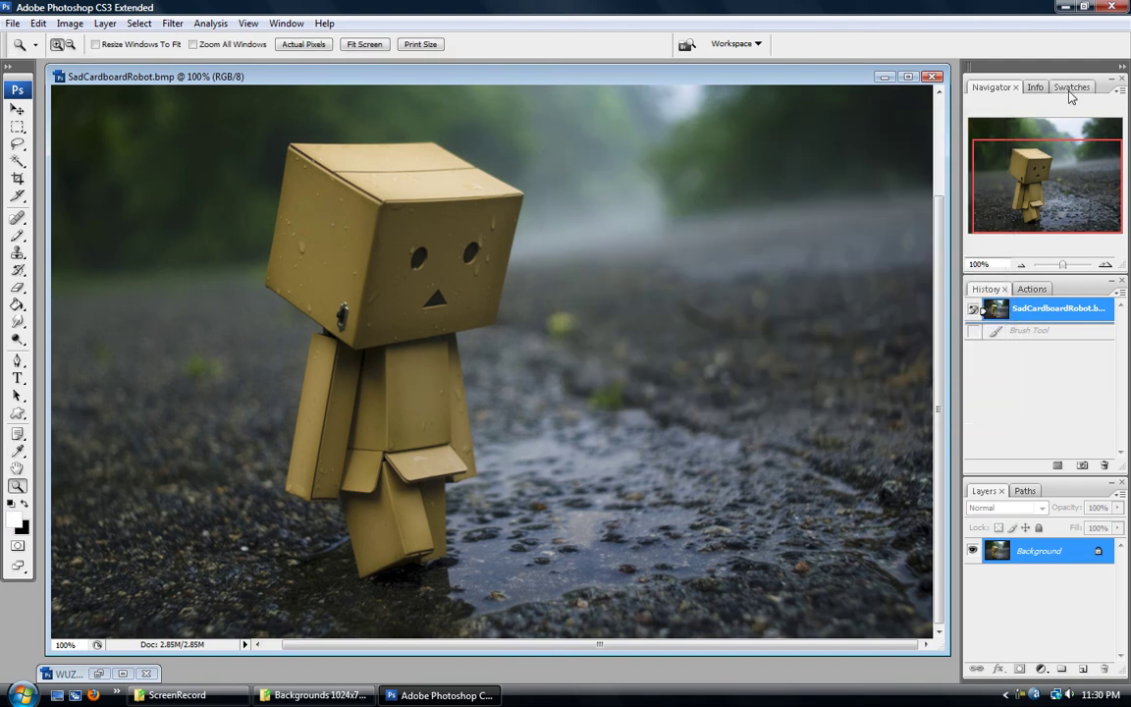
# Step: Try pastel foreground colours from the swatches, ending with a light orange
pyautogui.click(1068, 89)
pyautogui.click(1025, 119)
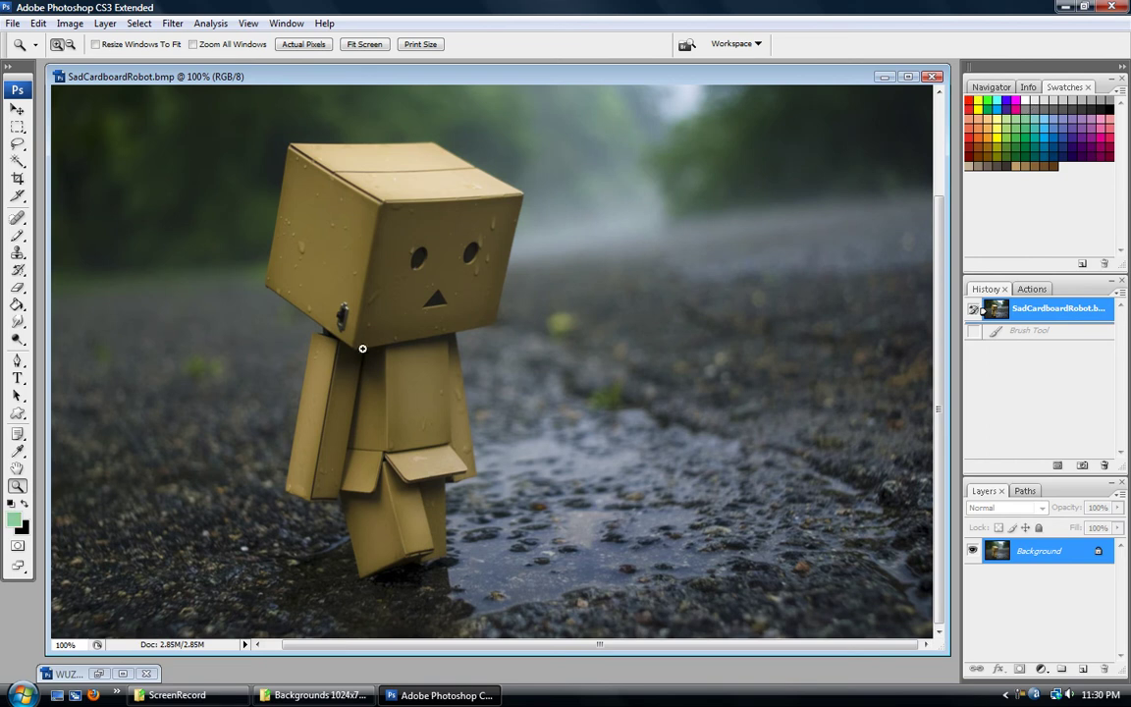
pyautogui.click(1009, 137)
pyautogui.click(987, 132)
pyautogui.click(991, 86)
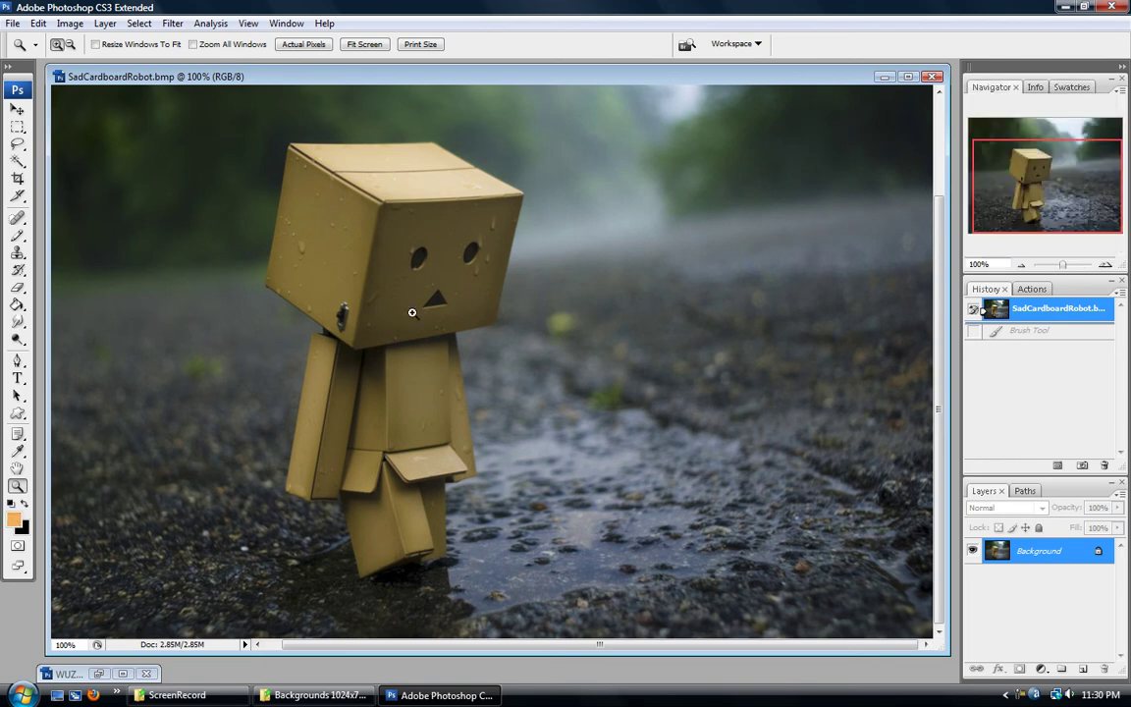
# Step: Set the foreground colour to bright red by adjusting hue and saturation in the colour picker
pyautogui.click(16, 521)
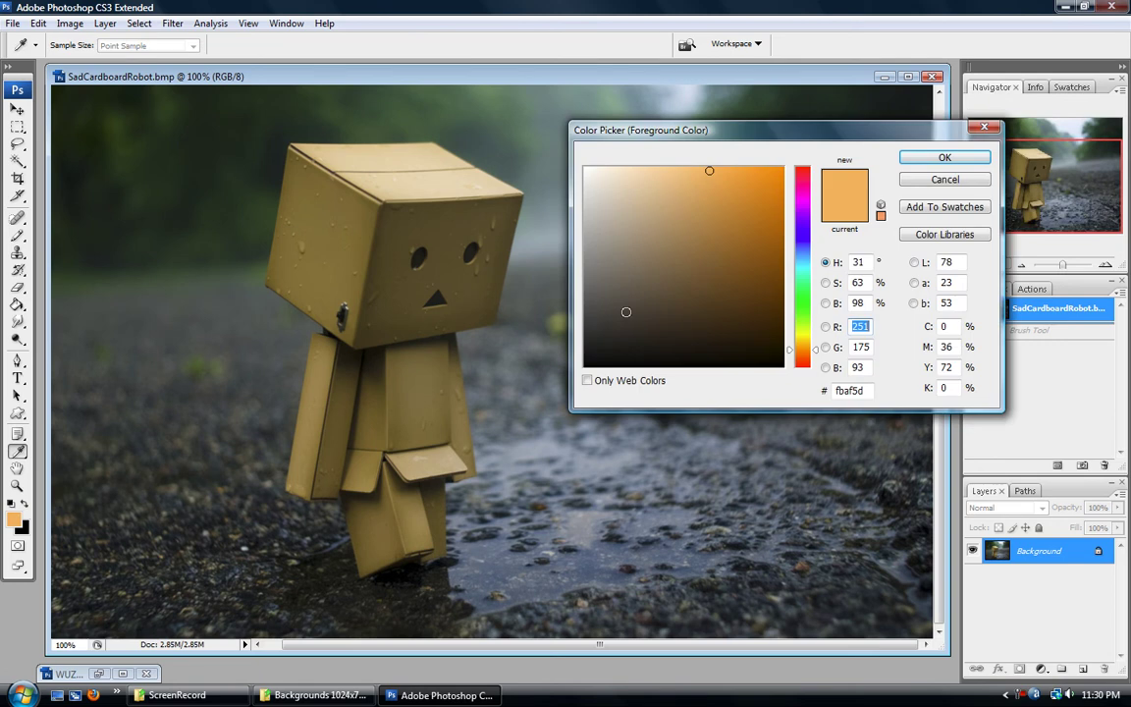
pyautogui.moveTo(715, 201)
pyautogui.mouseDown()
pyautogui.moveTo(696, 233)
pyautogui.moveTo(601, 263)
pyautogui.moveTo(530, 249)
pyautogui.moveTo(790, 251)
pyautogui.moveTo(662, 157)
pyautogui.moveTo(677, 157)
pyautogui.moveTo(631, 458)
pyautogui.moveTo(663, 384)
pyautogui.moveTo(644, 288)
pyautogui.moveTo(690, 282)
pyautogui.mouseUp()
pyautogui.moveTo(797, 353)
pyautogui.mouseDown()
pyautogui.moveTo(805, 183)
pyautogui.moveTo(805, 290)
pyautogui.moveTo(820, 211)
pyautogui.moveTo(809, 302)
pyautogui.mouseUp()
pyautogui.moveTo(673, 282)
pyautogui.mouseDown()
pyautogui.moveTo(694, 215)
pyautogui.moveTo(560, 260)
pyautogui.moveTo(660, 299)
pyautogui.moveTo(698, 245)
pyautogui.mouseUp()
pyautogui.moveTo(803, 305); pyautogui.dragTo(809, 79)
pyautogui.moveTo(732, 250); pyautogui.dragTo(879, 99)
pyautogui.click(915, 160)
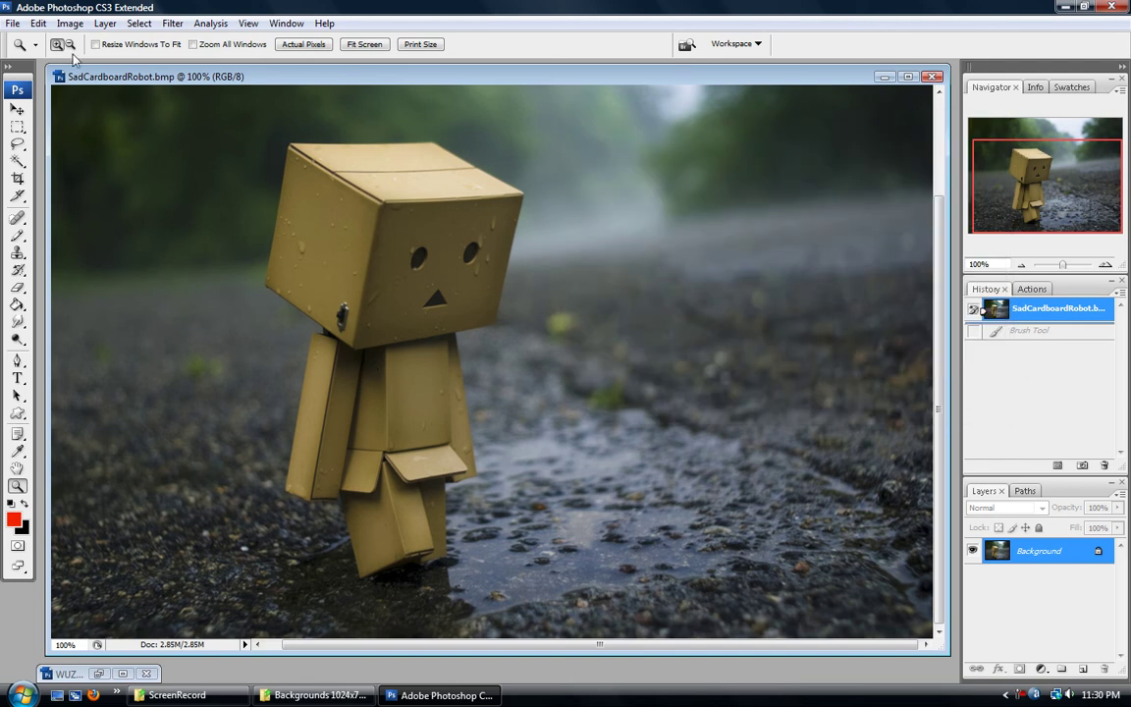
# Step: Sample foreground colours with the Eyedropper from the metal latch on the head and the yellow-green blur in the background
pyautogui.click(429, 260)
pyautogui.click(464, 318)
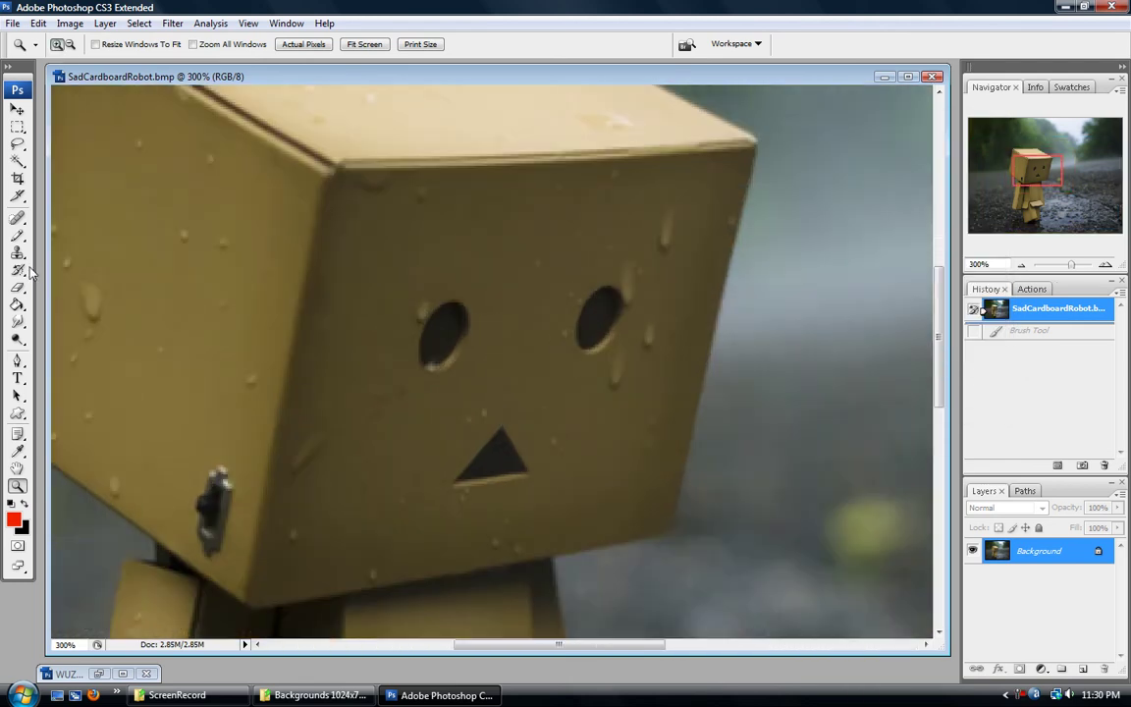
pyautogui.click(19, 236)
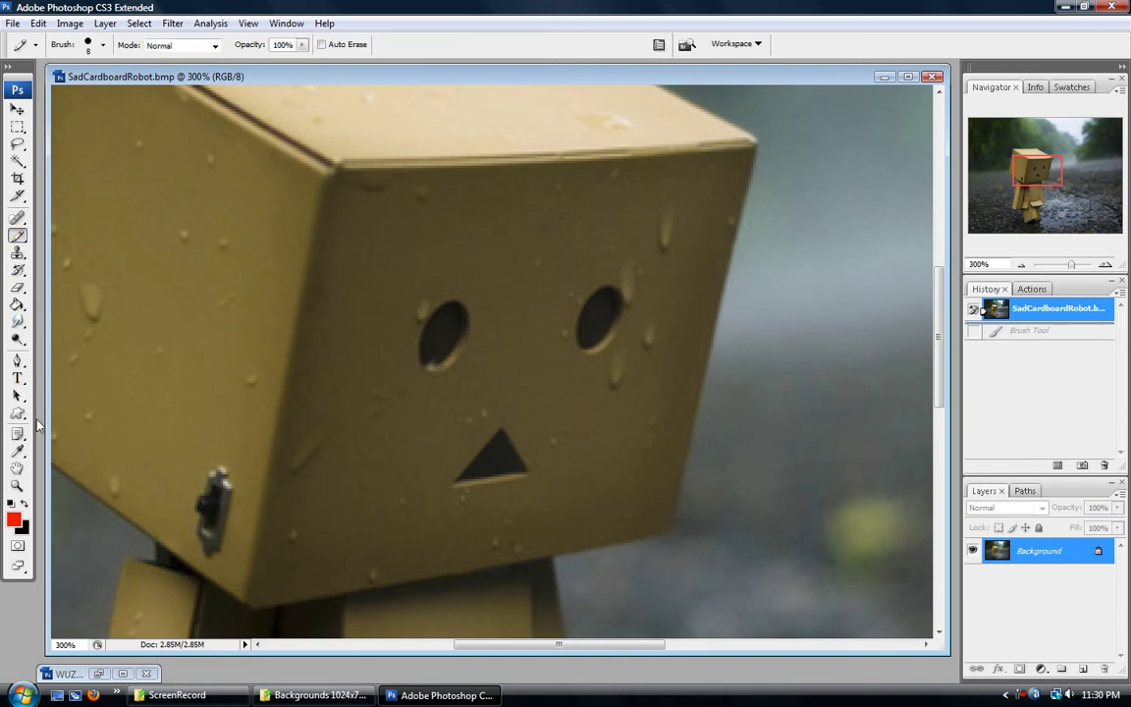
pyautogui.click(17, 451)
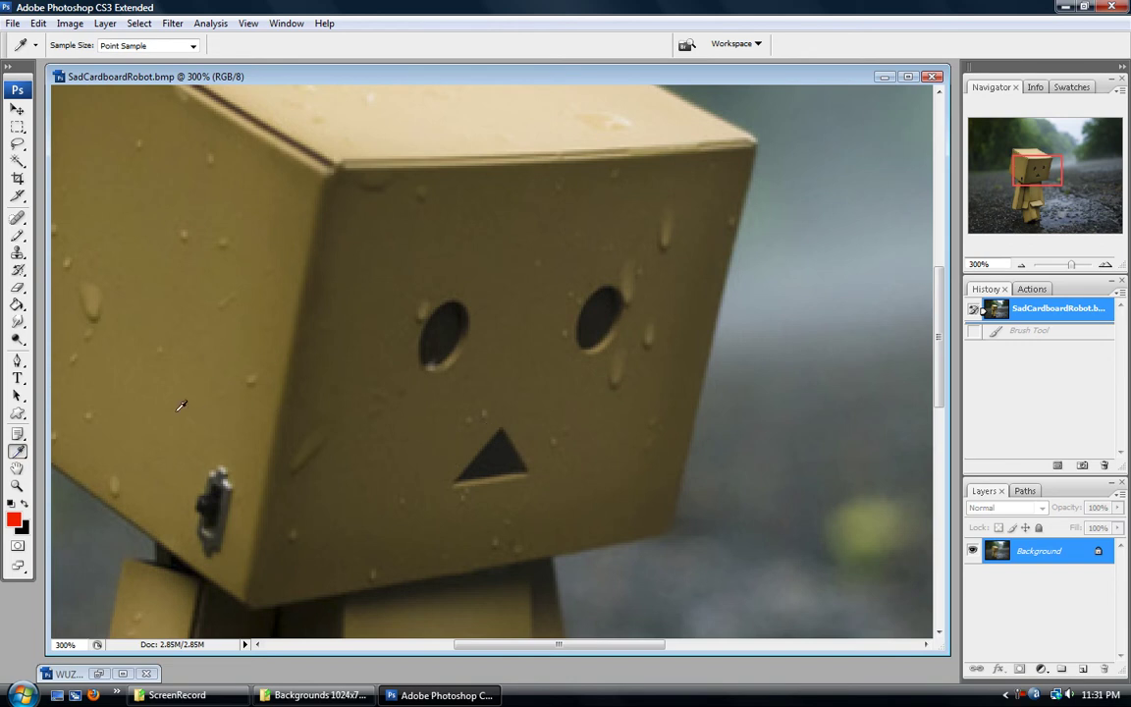
pyautogui.click(203, 497)
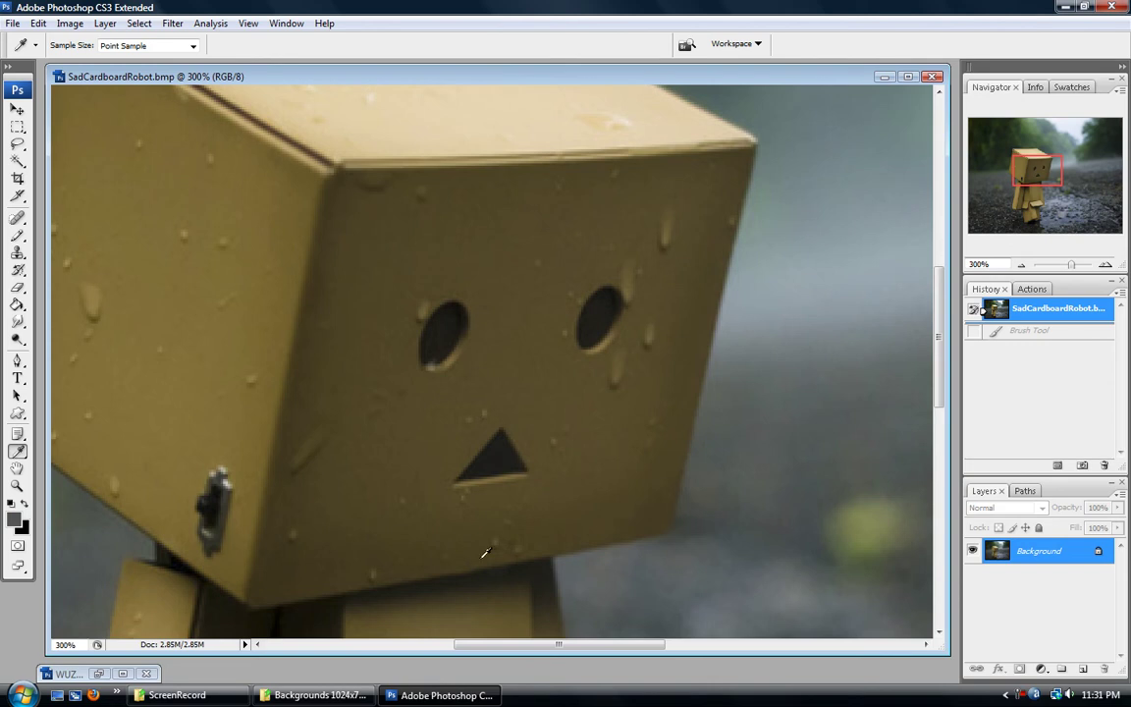
pyautogui.click(881, 512)
# Step: Set the foreground colour to pure red, ff0000
pyautogui.click(13, 522)
pyautogui.moveTo(687, 256); pyautogui.dragTo(820, 96)
pyautogui.moveTo(808, 206); pyautogui.dragTo(853, 89)
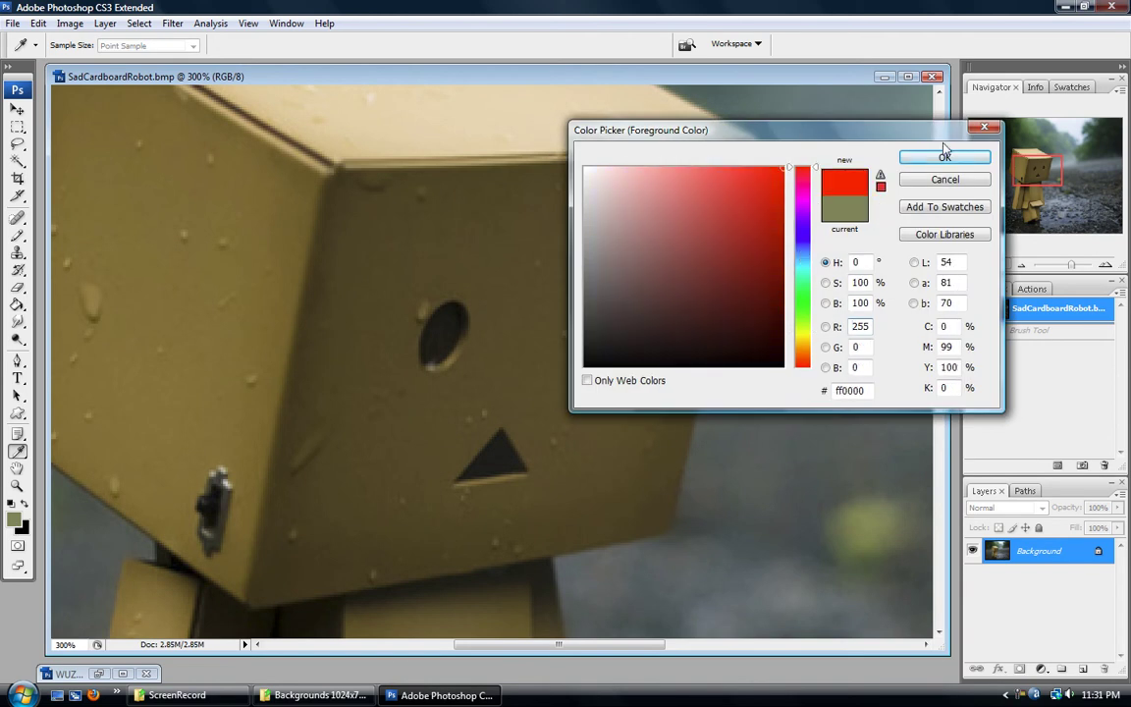
pyautogui.click(942, 157)
# Step: Pencil a red dot into each of the robot's eyes and draw slanted black angry eyebrows above them
pyautogui.press('b')
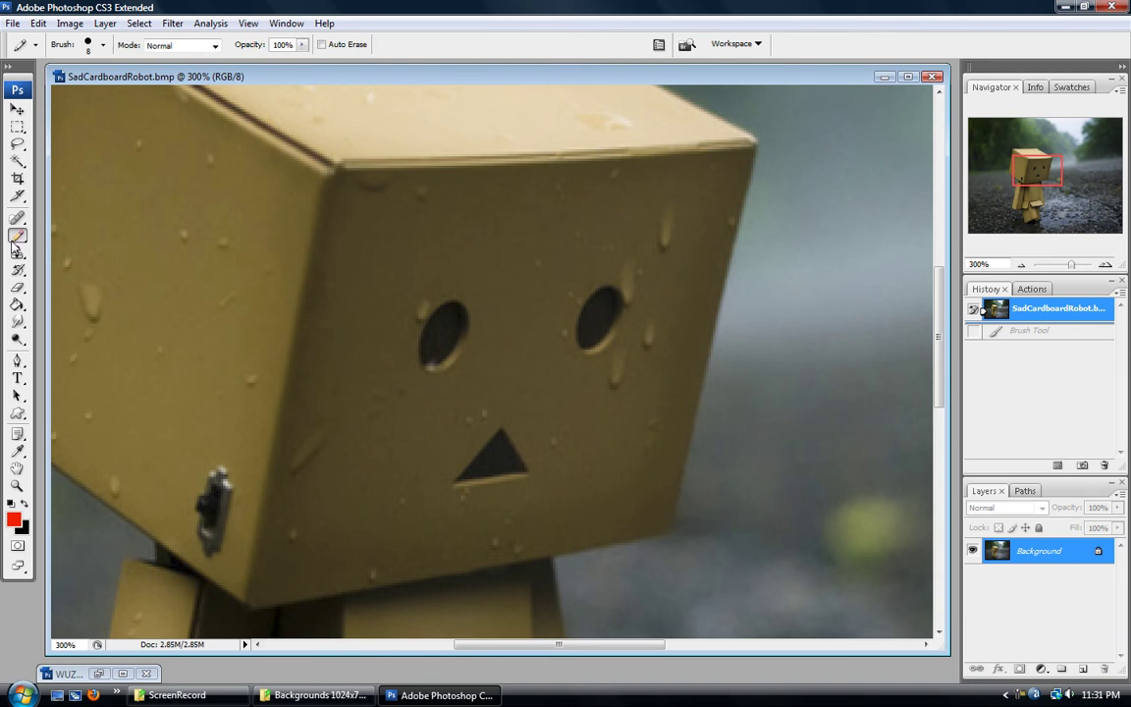
pyautogui.click(445, 340)
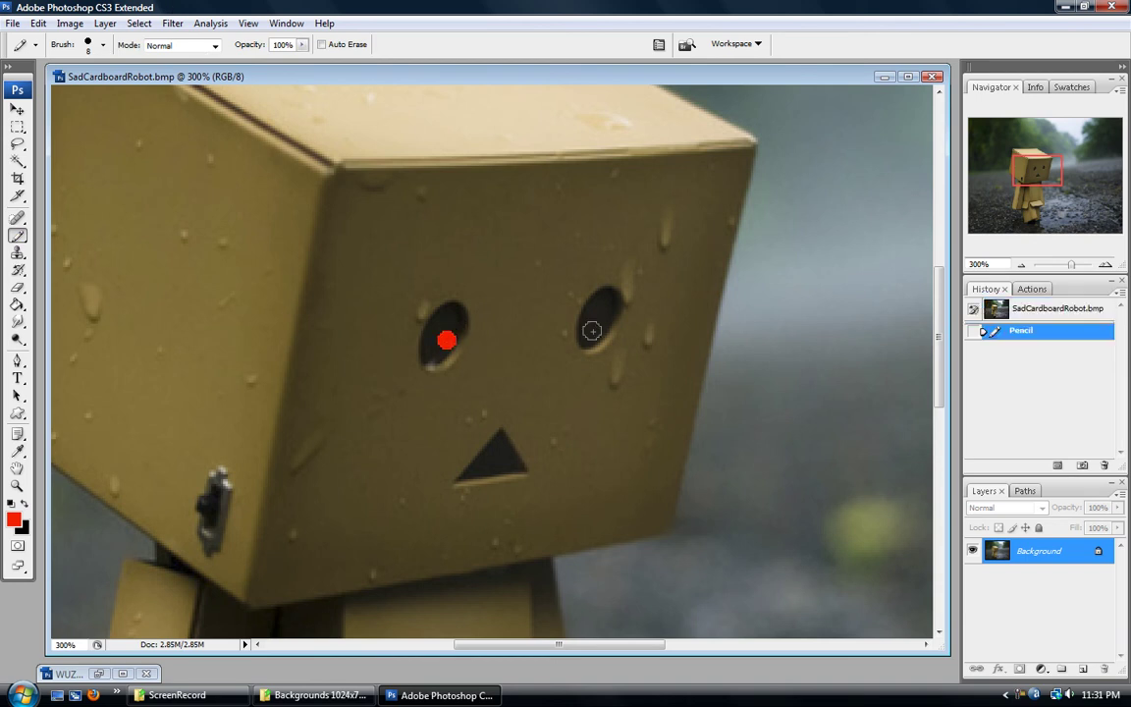
pyautogui.click(588, 327)
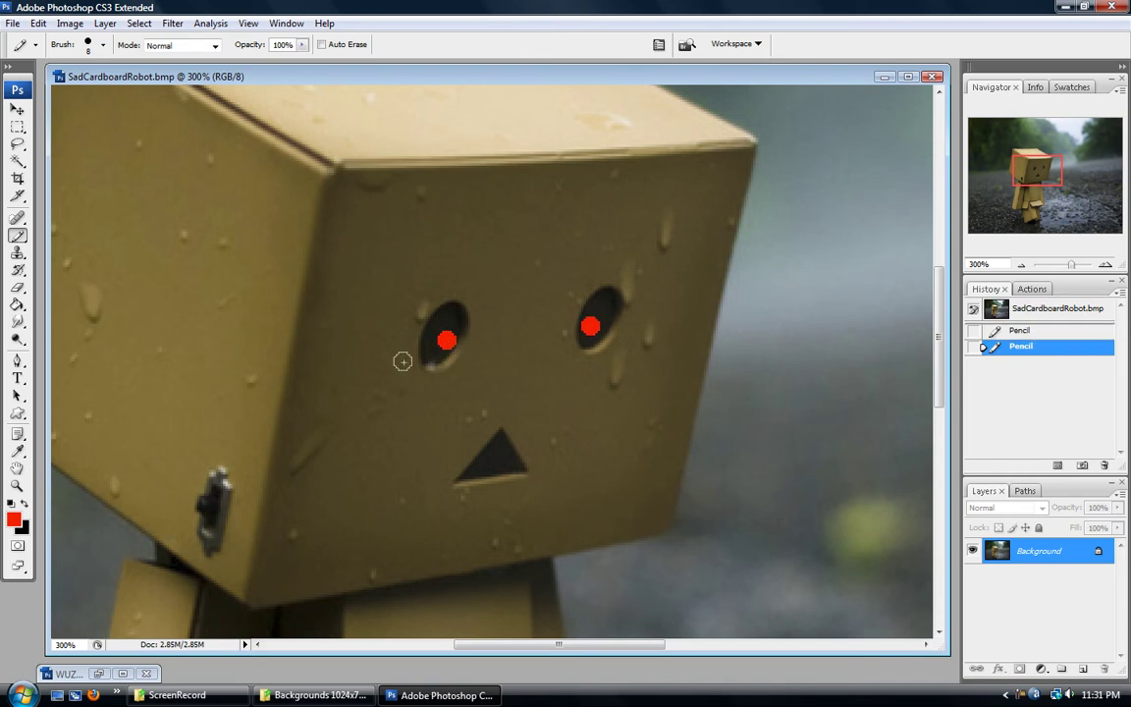
pyautogui.click(24, 502)
pyautogui.moveTo(397, 278)
pyautogui.mouseDown()
pyautogui.moveTo(495, 331)
pyautogui.moveTo(557, 317)
pyautogui.moveTo(633, 253)
pyautogui.mouseUp()
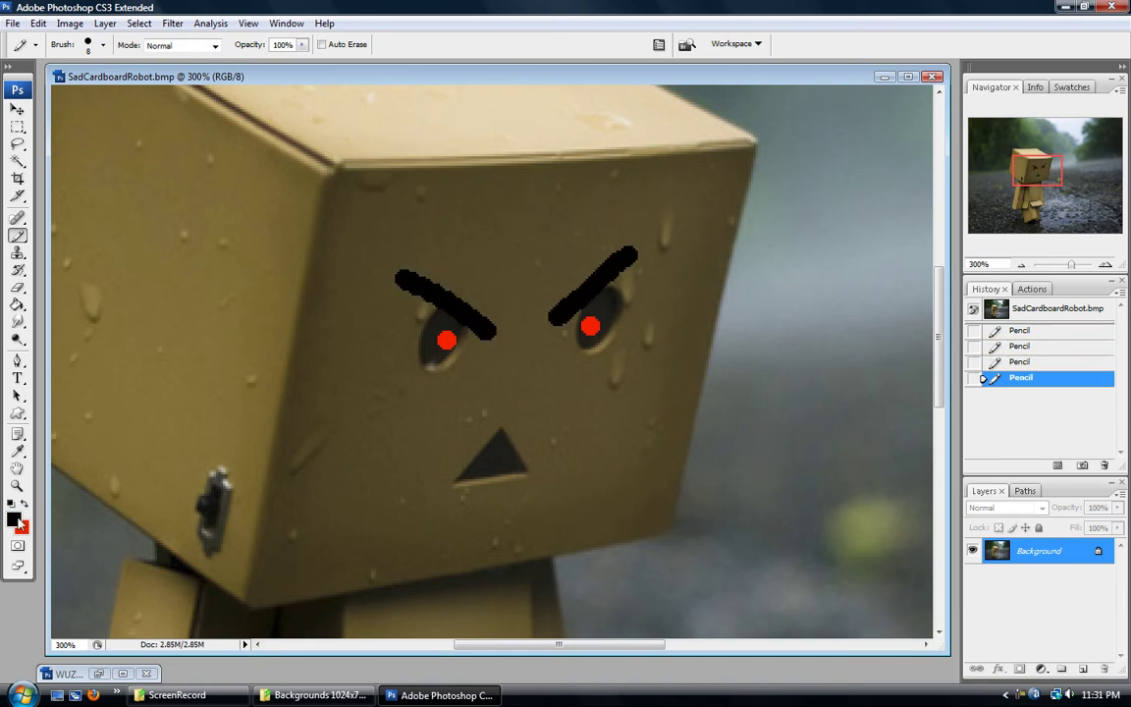
# Step: Set the Pencil opacity to 52% and scribble a black looping stroke over the left part of the face
pyautogui.click(18, 486)
pyautogui.click(69, 44)
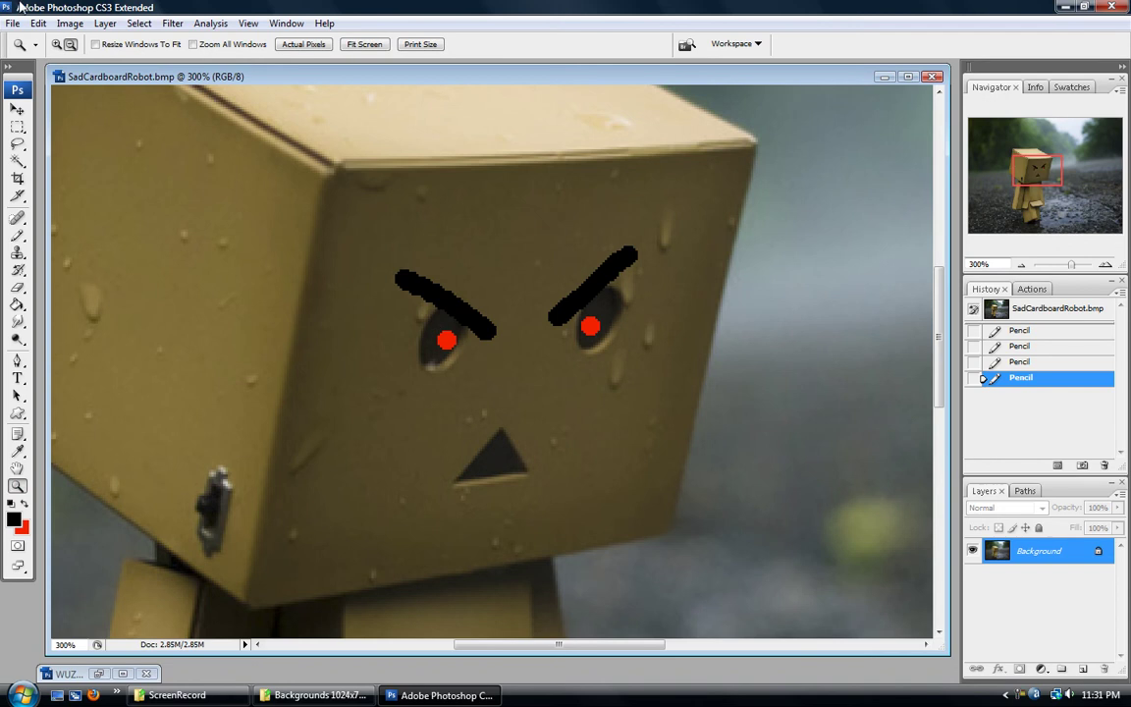
pyautogui.click(56, 45)
pyautogui.click(485, 373)
pyautogui.click(468, 308)
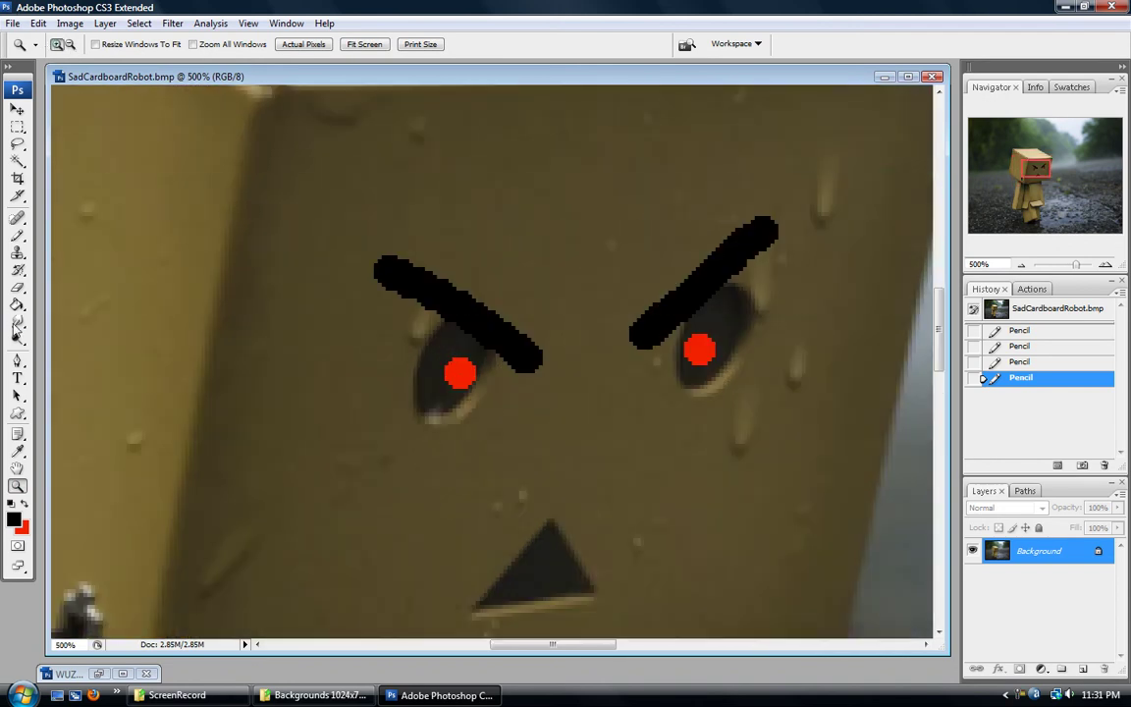
pyautogui.click(17, 232)
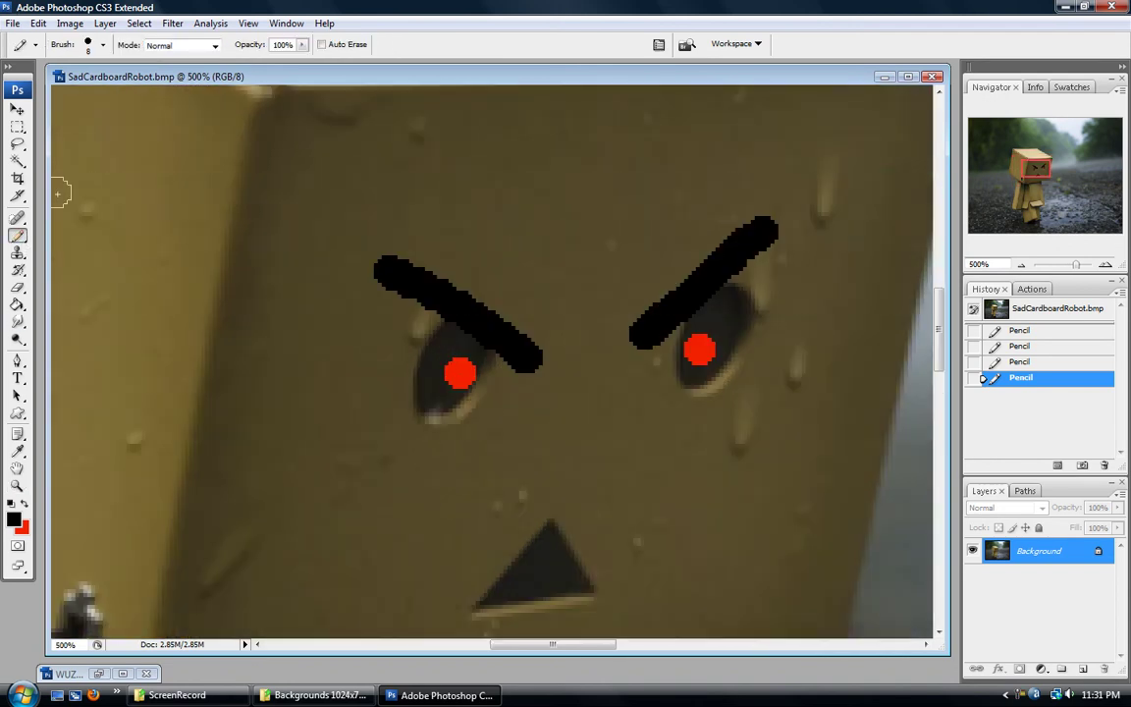
pyautogui.click(301, 45)
pyautogui.moveTo(294, 62); pyautogui.dragTo(264, 62)
pyautogui.click(313, 4)
pyautogui.moveTo(154, 245)
pyautogui.mouseDown()
pyautogui.moveTo(336, 517)
pyautogui.moveTo(340, 212)
pyautogui.moveTo(383, 456)
pyautogui.mouseUp()
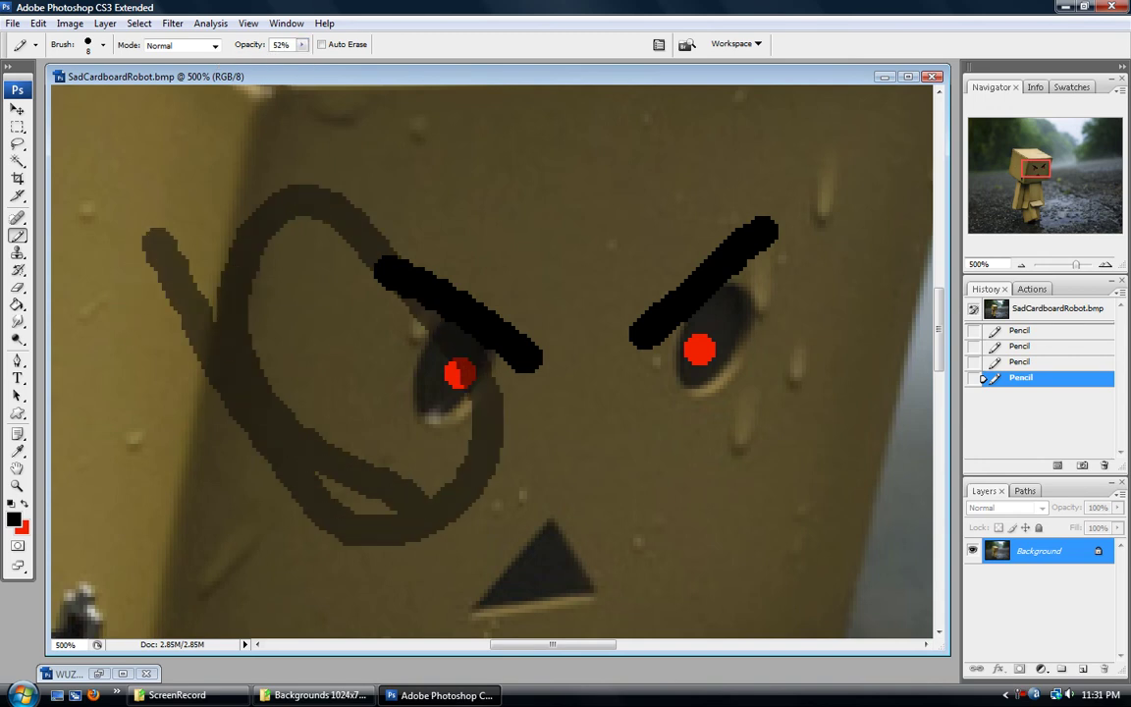
# Step: Lower the Pencil opacity to 11% and scribble faint black strokes over the same area of the face
pyautogui.click(302, 44)
pyautogui.moveTo(269, 59); pyautogui.dragTo(245, 59)
pyautogui.moveTo(217, 196)
pyautogui.mouseDown()
pyautogui.moveTo(133, 454)
pyautogui.moveTo(310, 252)
pyautogui.moveTo(177, 424)
pyautogui.moveTo(212, 482)
pyautogui.moveTo(291, 391)
pyautogui.moveTo(262, 454)
pyautogui.moveTo(162, 434)
pyautogui.moveTo(265, 321)
pyautogui.moveTo(378, 421)
pyautogui.mouseUp()
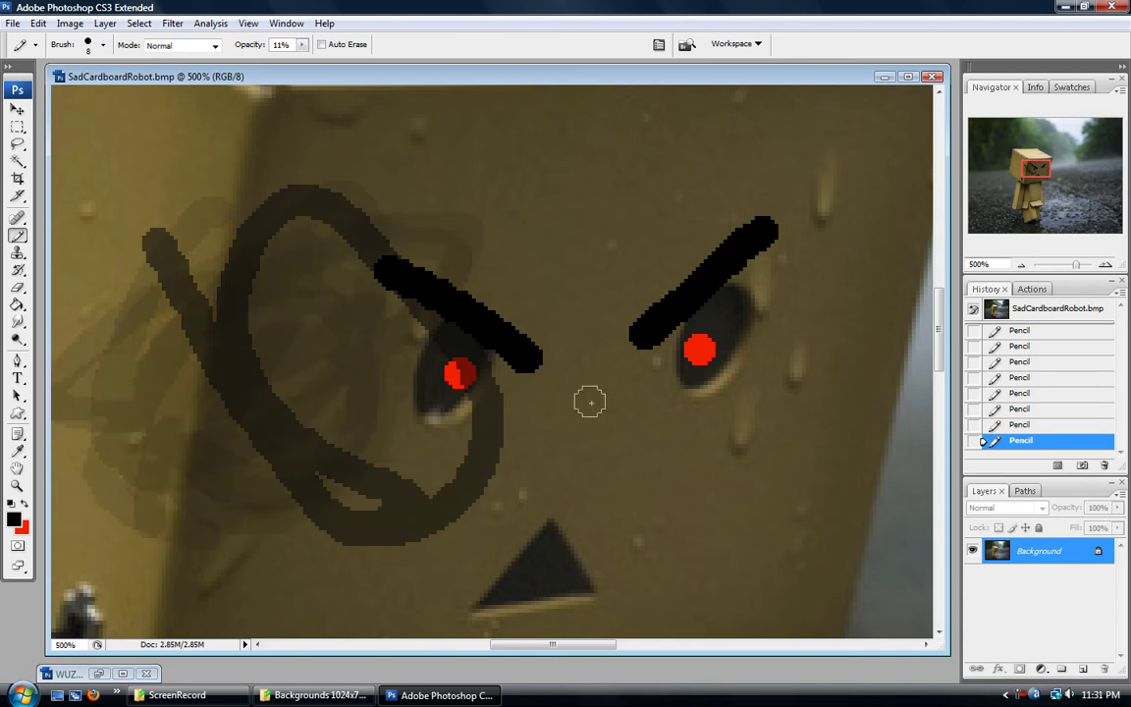
# Step: Revert the image through its history to the state right after the second eyebrow, removing the semi-transparent scribbles
pyautogui.click(1065, 331)
pyautogui.click(1053, 346)
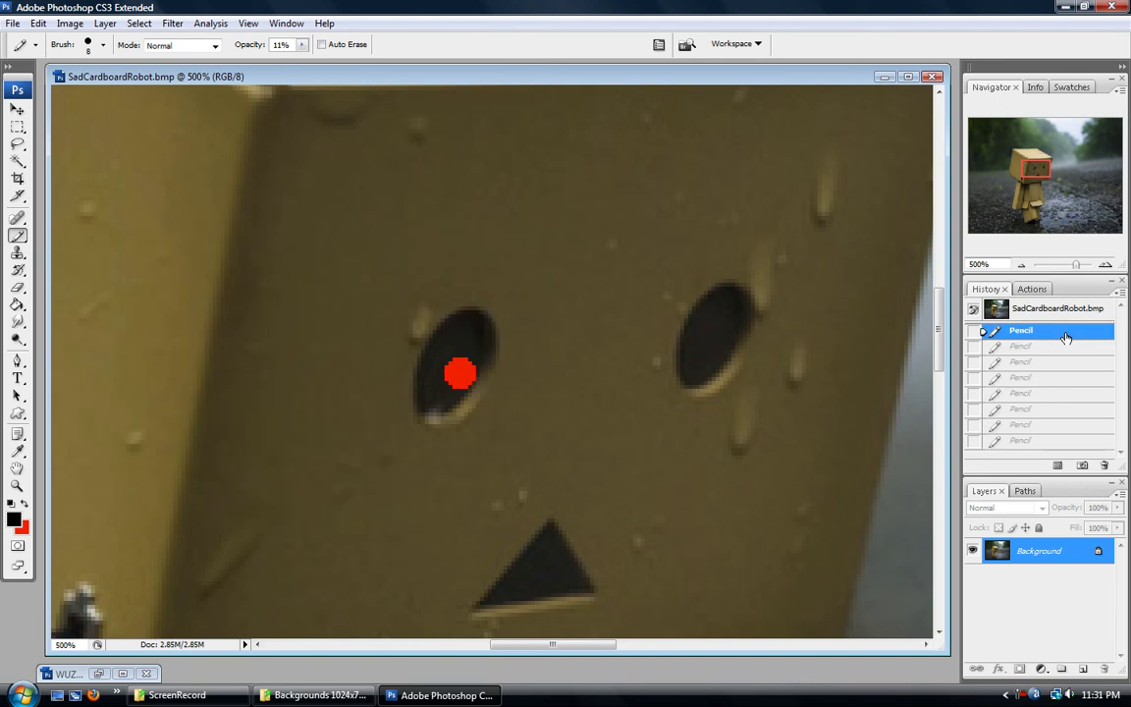
pyautogui.click(1052, 362)
pyautogui.click(1050, 378)
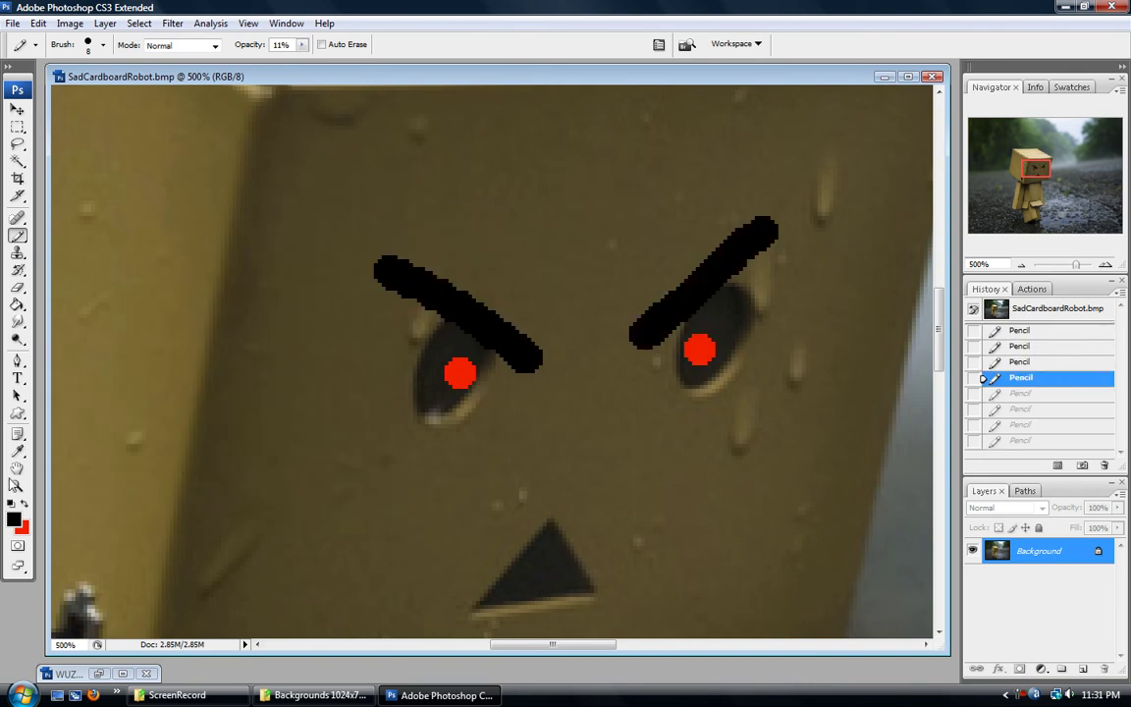
# Step: Set the Pencil opacity back to 100%
pyautogui.click(17, 486)
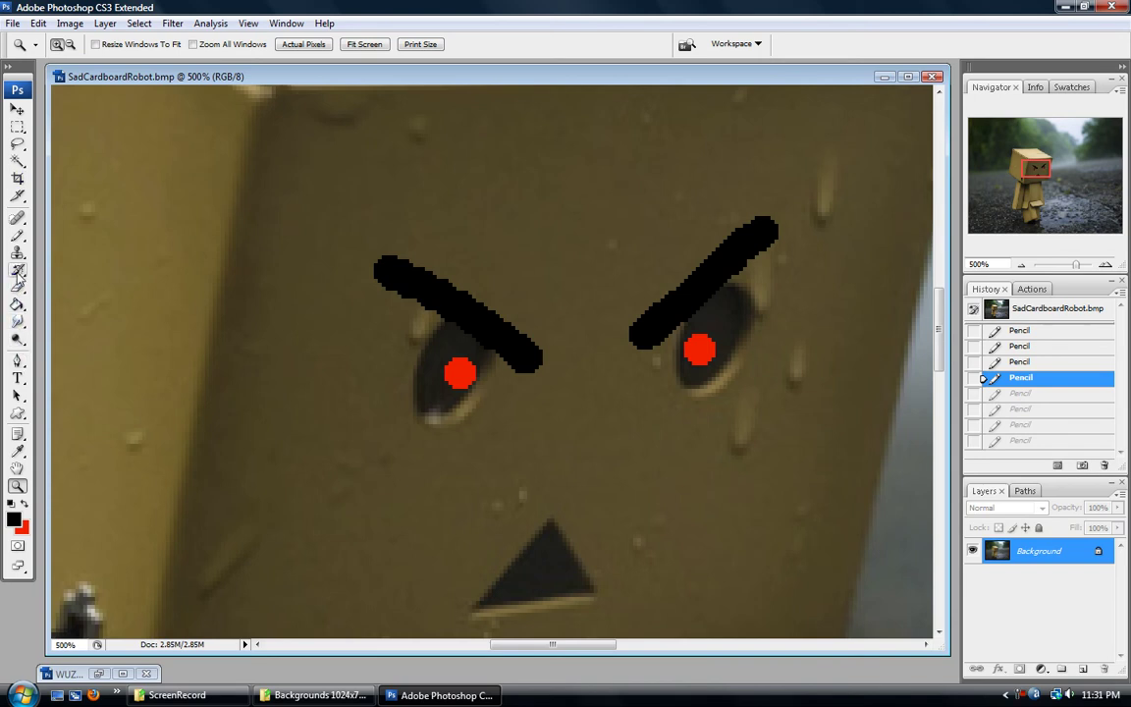
pyautogui.click(17, 235)
pyautogui.moveTo(301, 44); pyautogui.dragTo(415, 49)
pyautogui.click(117, 53)
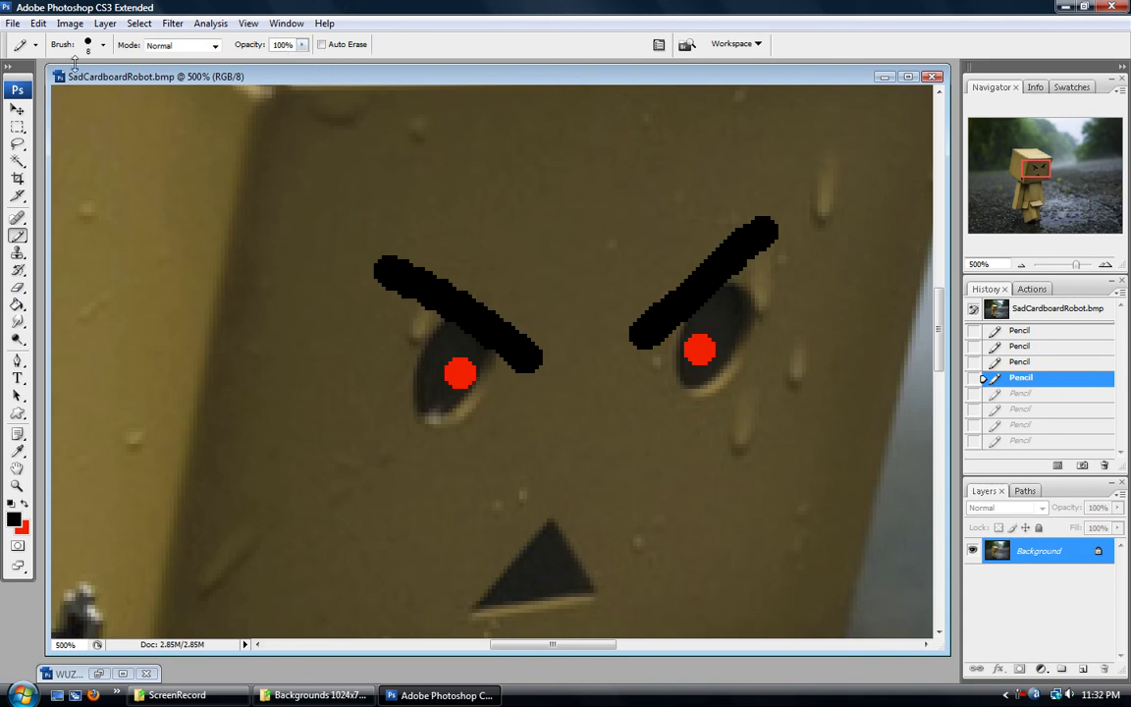
# Step: Try different round brush tips for the Pencil, including the 13 px one
pyautogui.click(103, 46)
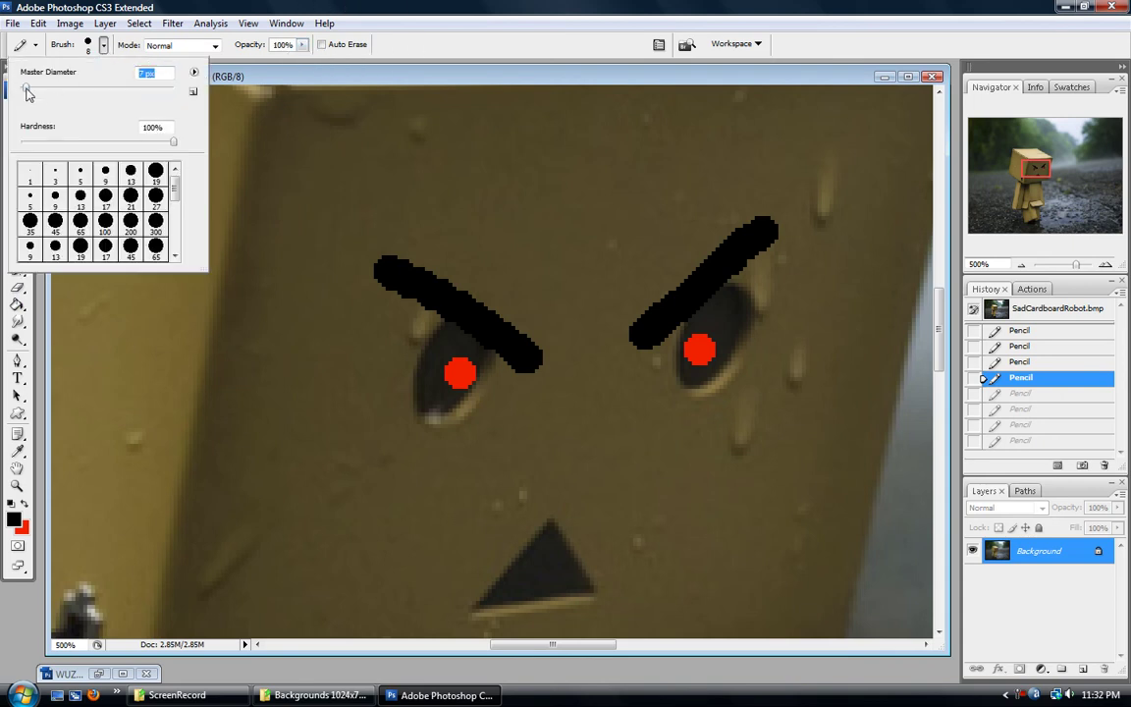
pyautogui.click(122, 228)
pyautogui.click(65, 242)
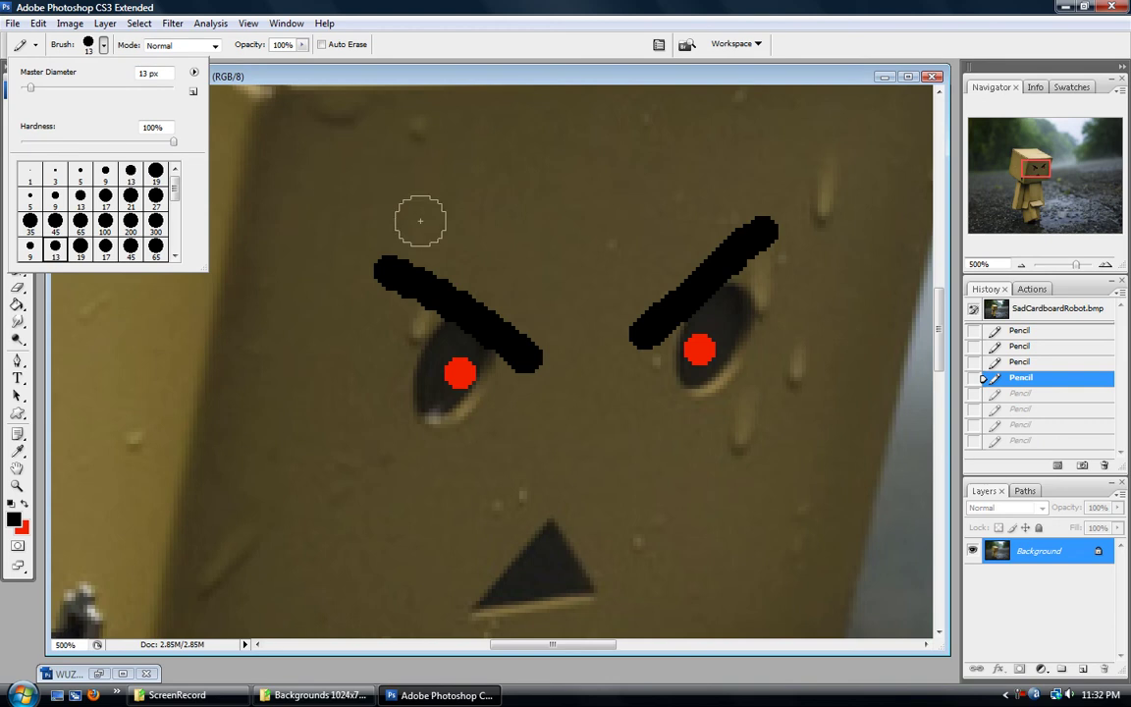
pyautogui.click(131, 247)
pyautogui.click(155, 195)
# Step: Test the 29 px star brush tip with one black stamp beside the left eye and undo the stamp
pyautogui.scroll(-5, 157, 229)
pyautogui.moveTo(173, 245); pyautogui.dragTo(173, 228)
pyautogui.click(55, 236)
pyautogui.click(292, 375)
pyautogui.click(292, 374)
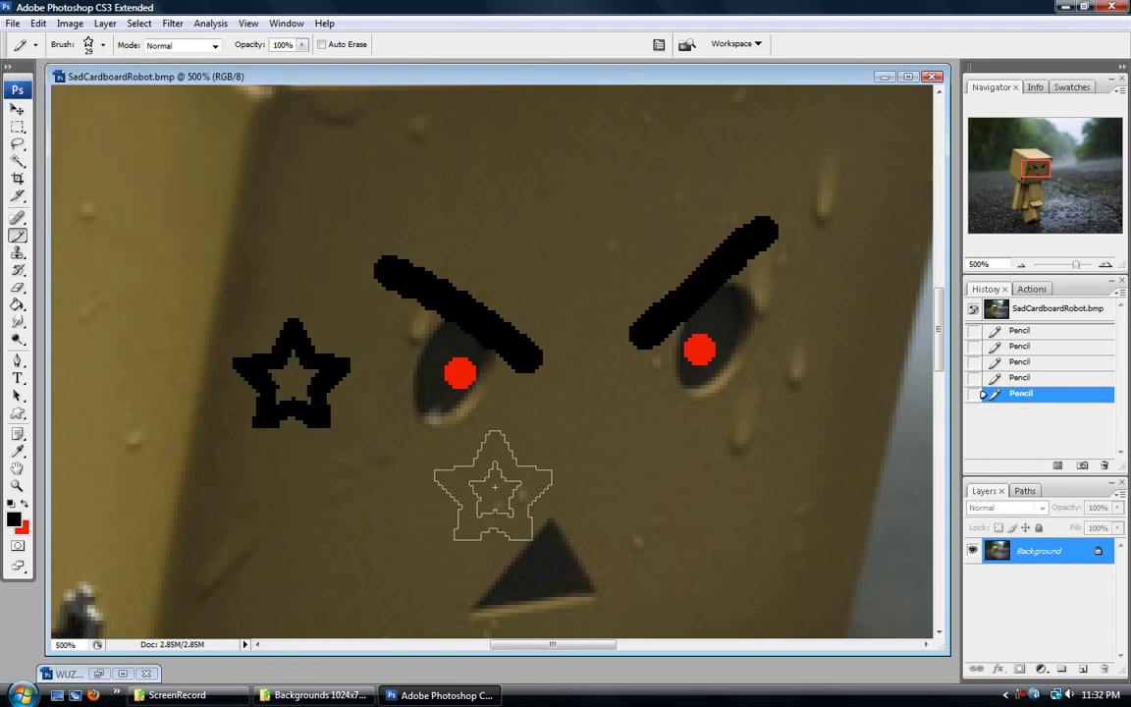
pyautogui.click(1027, 382)
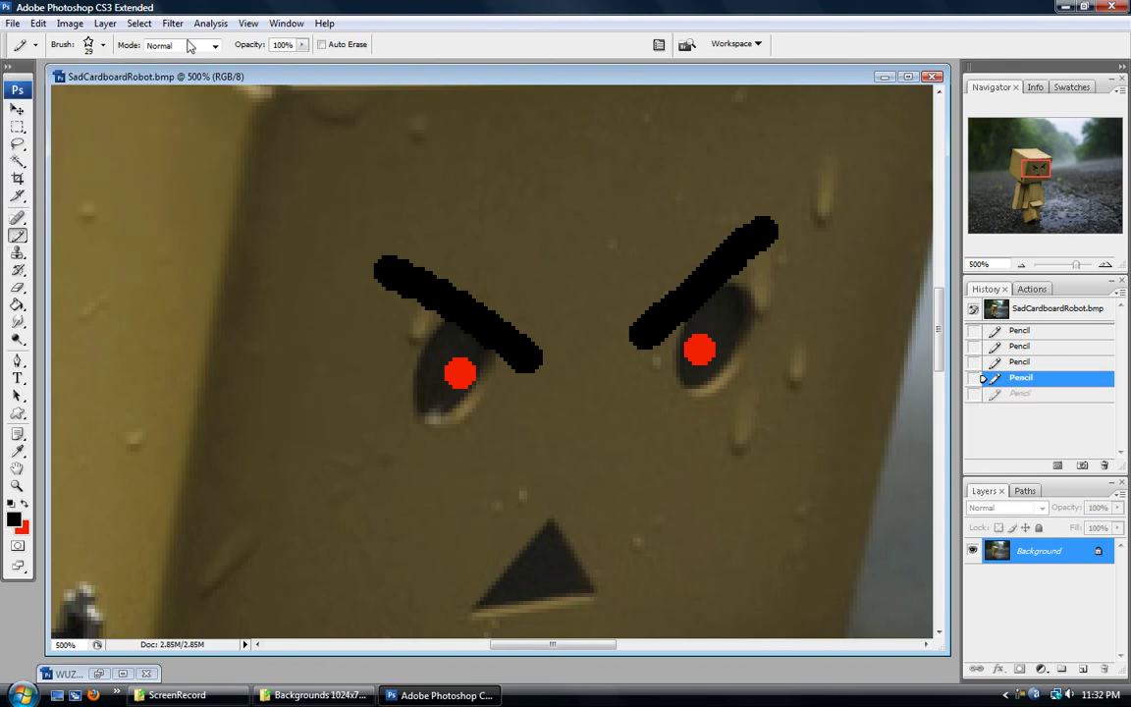
# Step: Enlarge the star tip to 64 px, test it with one stamp left of the eyes, and undo the stamp
pyautogui.click(103, 45)
pyautogui.moveTo(47, 85); pyautogui.dragTo(73, 86)
pyautogui.press('Return')
pyautogui.click(224, 312)
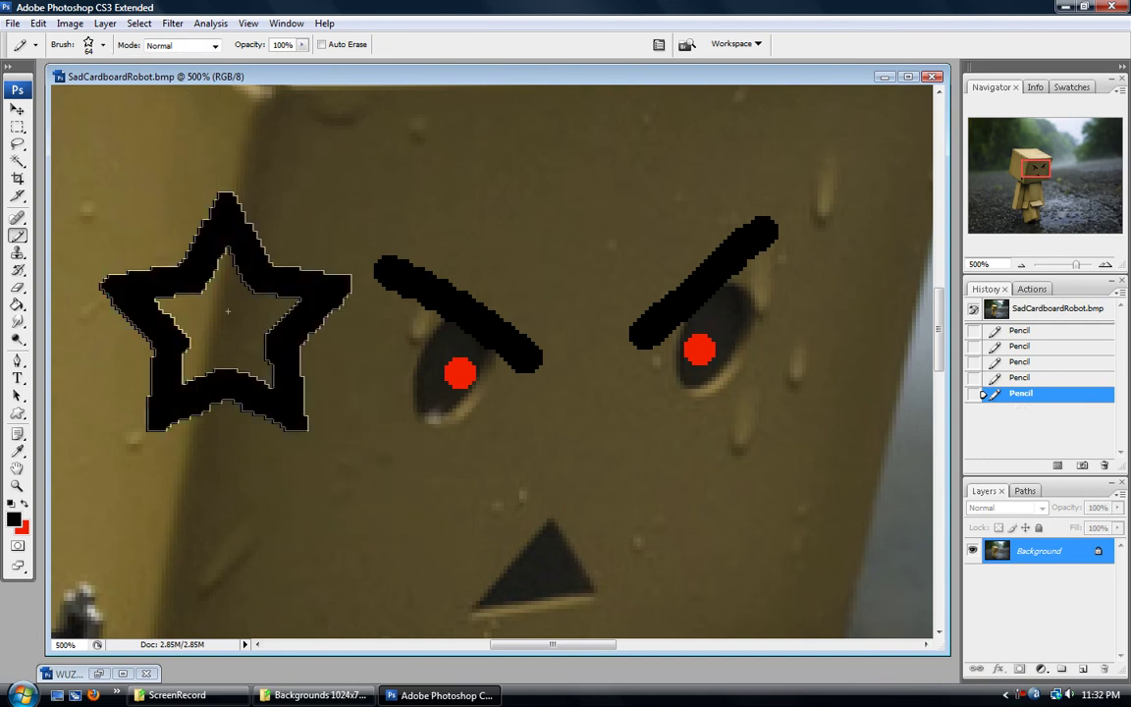
pyautogui.click(1050, 377)
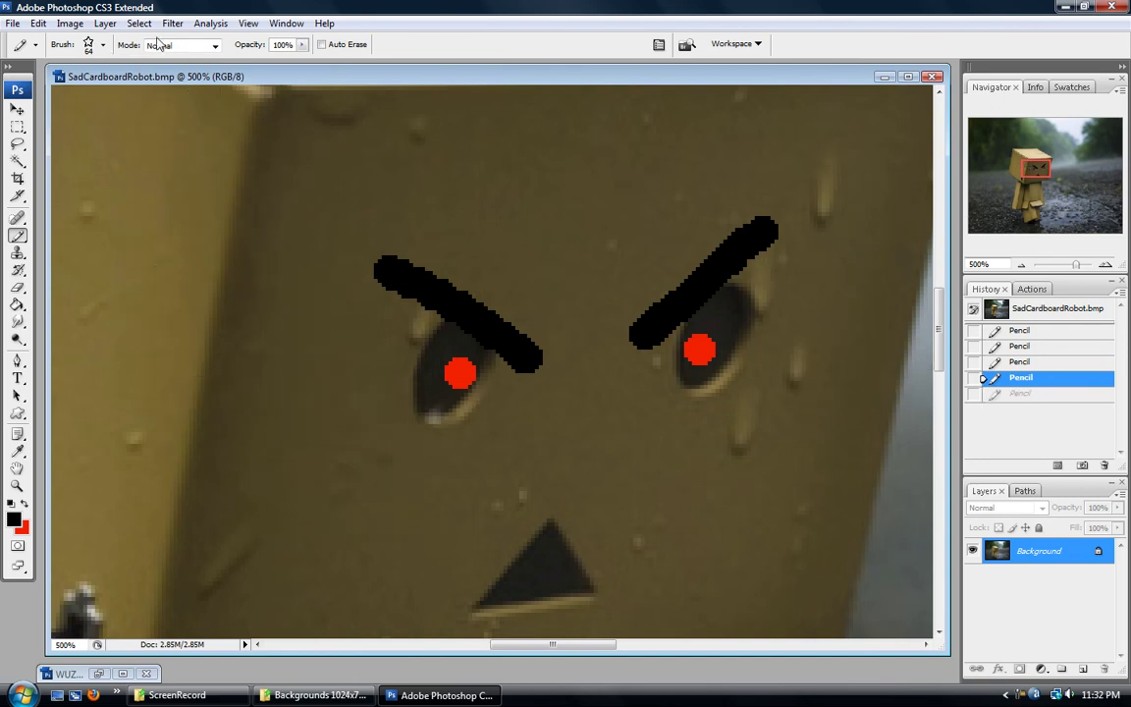
# Step: Test the 74 px leaf brush tip with black marks beside and below the eyes, and undo them
pyautogui.click(102, 46)
pyautogui.scroll(-3, 169, 226)
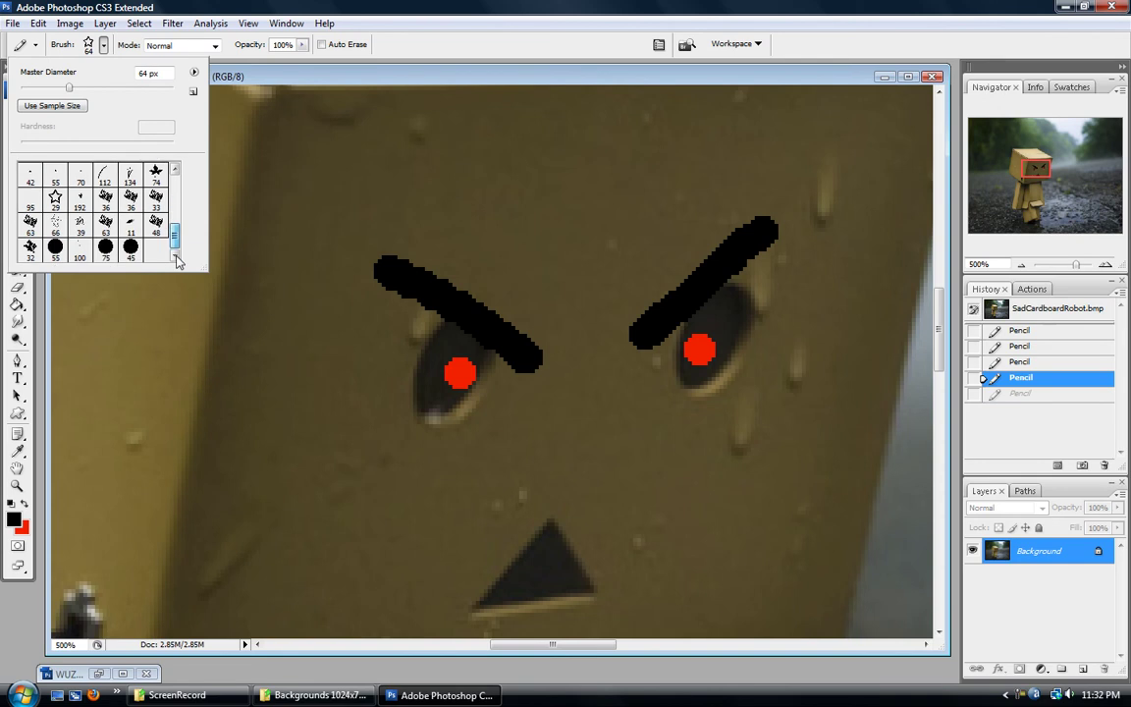
pyautogui.click(156, 175)
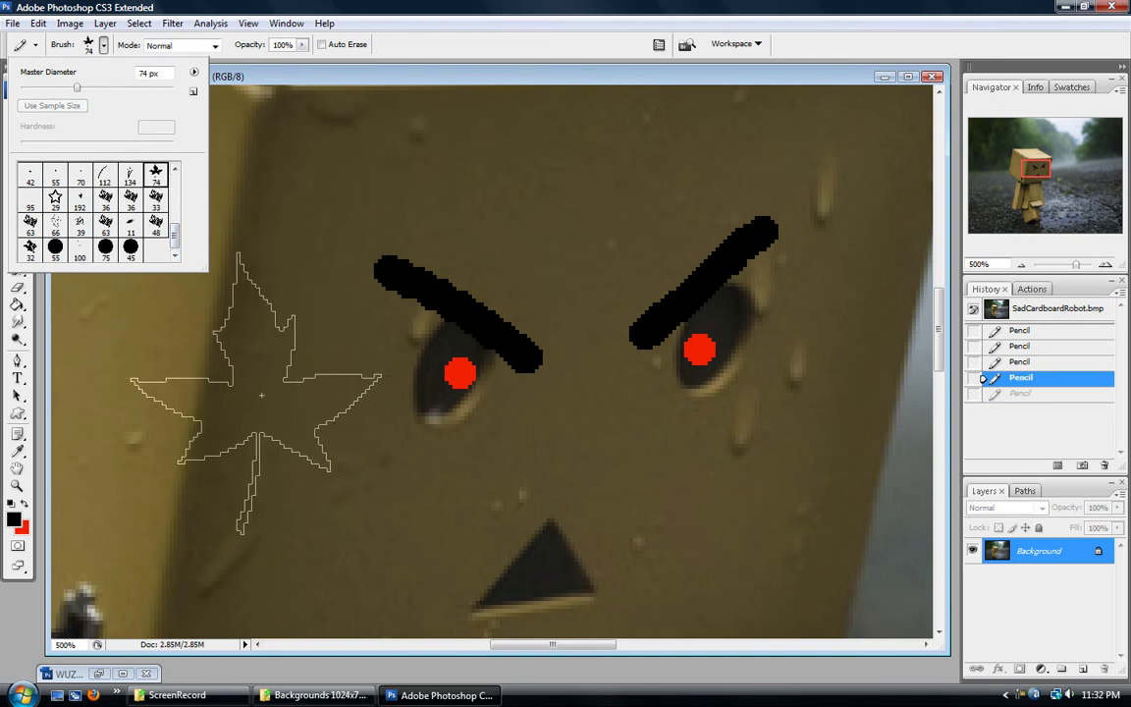
pyautogui.click(263, 395)
pyautogui.moveTo(497, 479)
pyautogui.mouseDown()
pyautogui.moveTo(521, 452)
pyautogui.moveTo(381, 305)
pyautogui.moveTo(721, 491)
pyautogui.moveTo(736, 481)
pyautogui.mouseUp()
pyautogui.click(1024, 377)
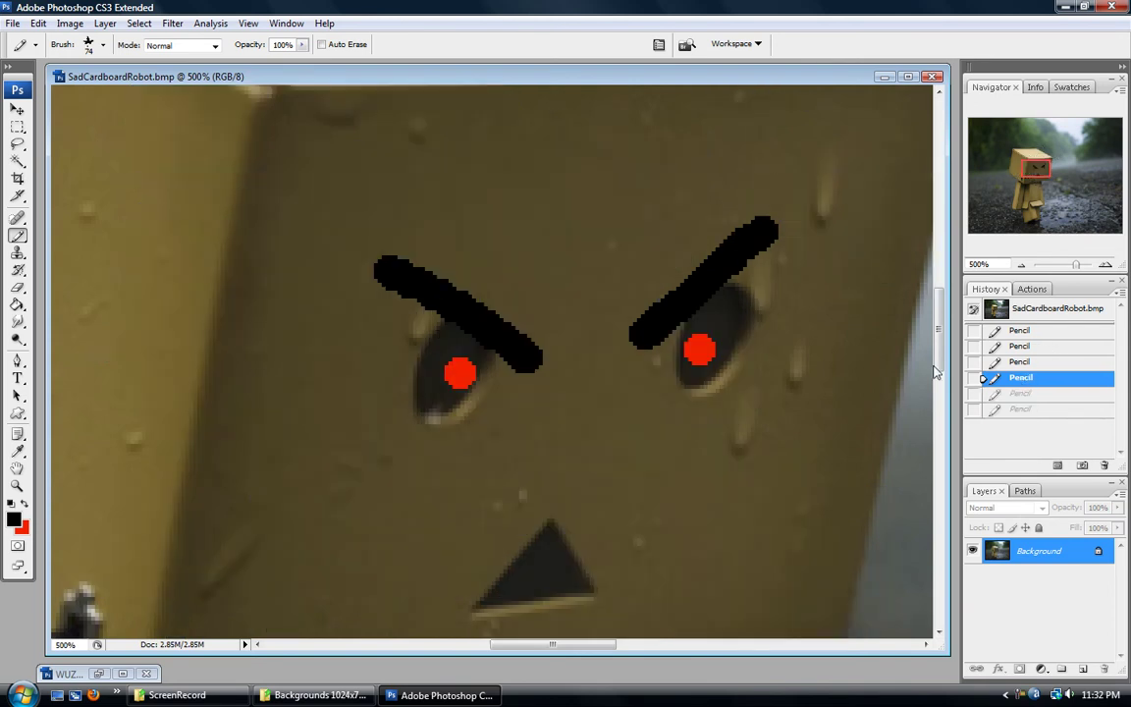
# Step: Switch the Pencil to the round 3 px tip and enlarge it to 10 px
pyautogui.click(102, 45)
pyautogui.moveTo(75, 90); pyautogui.dragTo(29, 94)
pyautogui.moveTo(175, 232); pyautogui.dragTo(171, 157)
pyautogui.click(54, 169)
pyautogui.press('Return')
pyautogui.rightClick(296, 320)
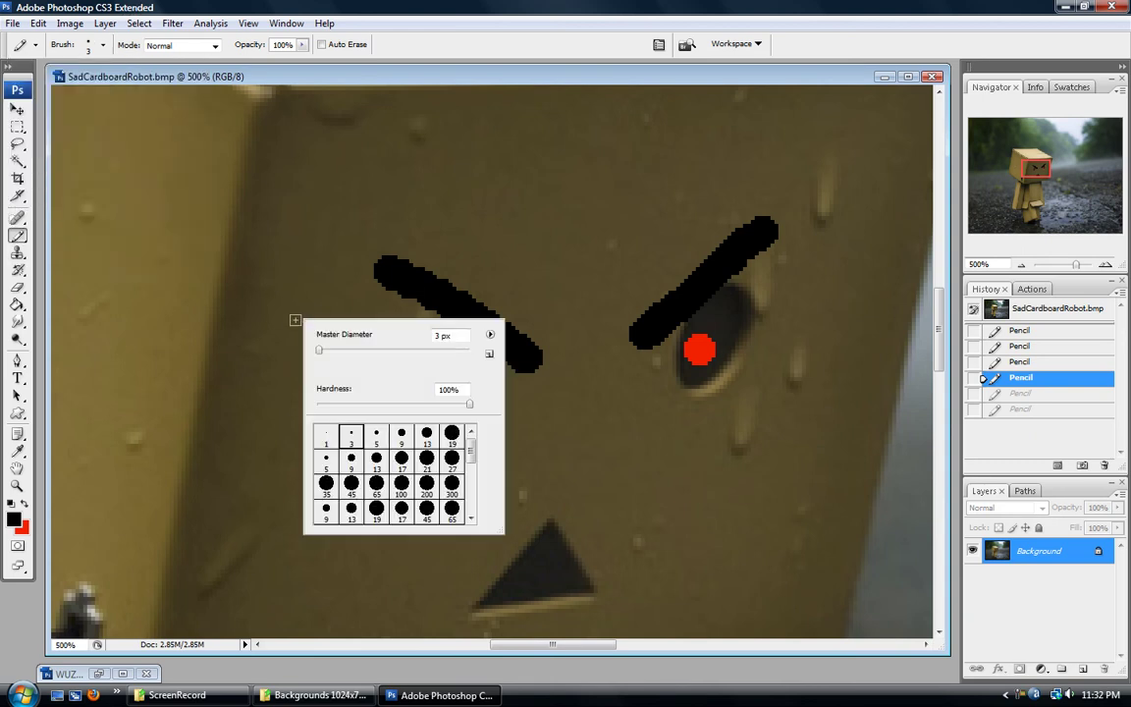
pyautogui.moveTo(318, 358); pyautogui.dragTo(325, 356)
pyautogui.moveTo(471, 449)
pyautogui.mouseDown()
pyautogui.moveTo(474, 513)
pyautogui.moveTo(464, 397)
pyautogui.mouseUp()
pyautogui.press('Return')
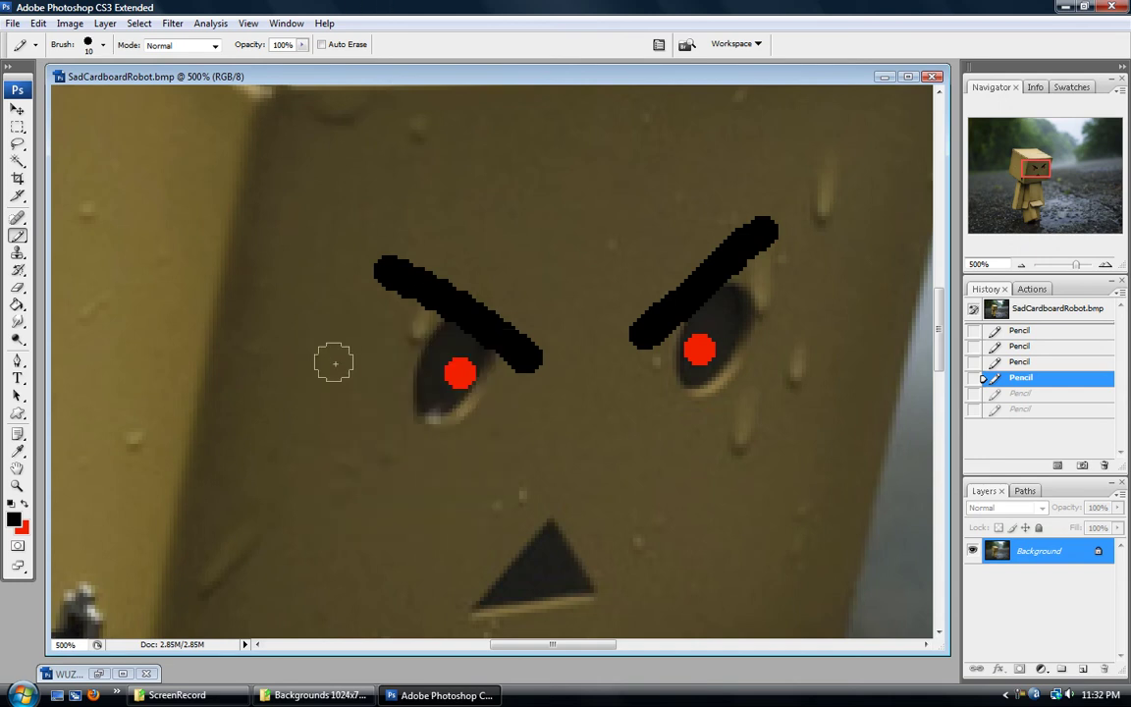
# Step: Switch to the Brush tool and set the foreground colour to dark green (0c4f09)
pyautogui.click(18, 236)
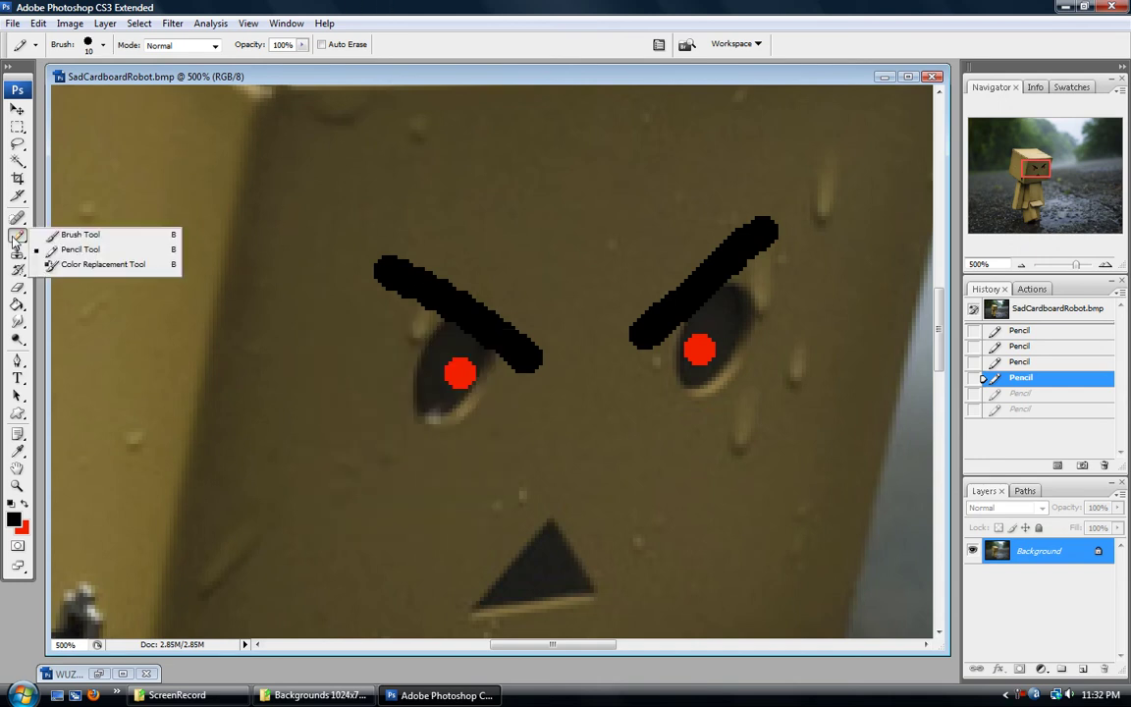
pyautogui.click(77, 236)
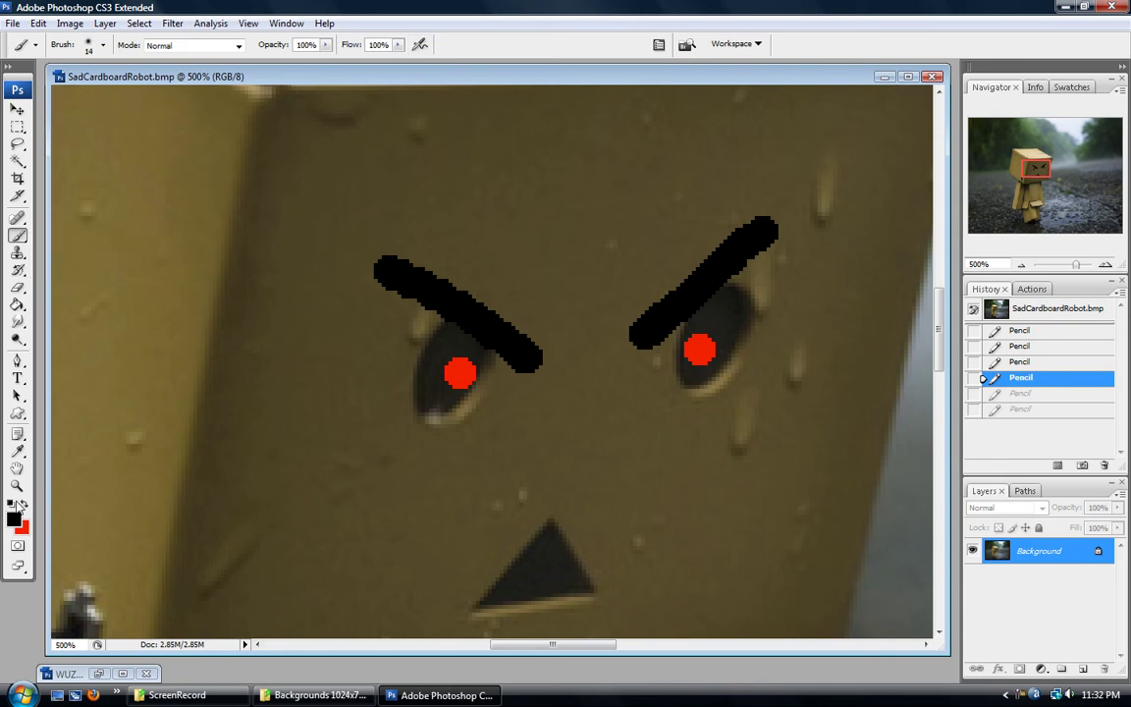
pyautogui.click(26, 511)
pyautogui.click(13, 519)
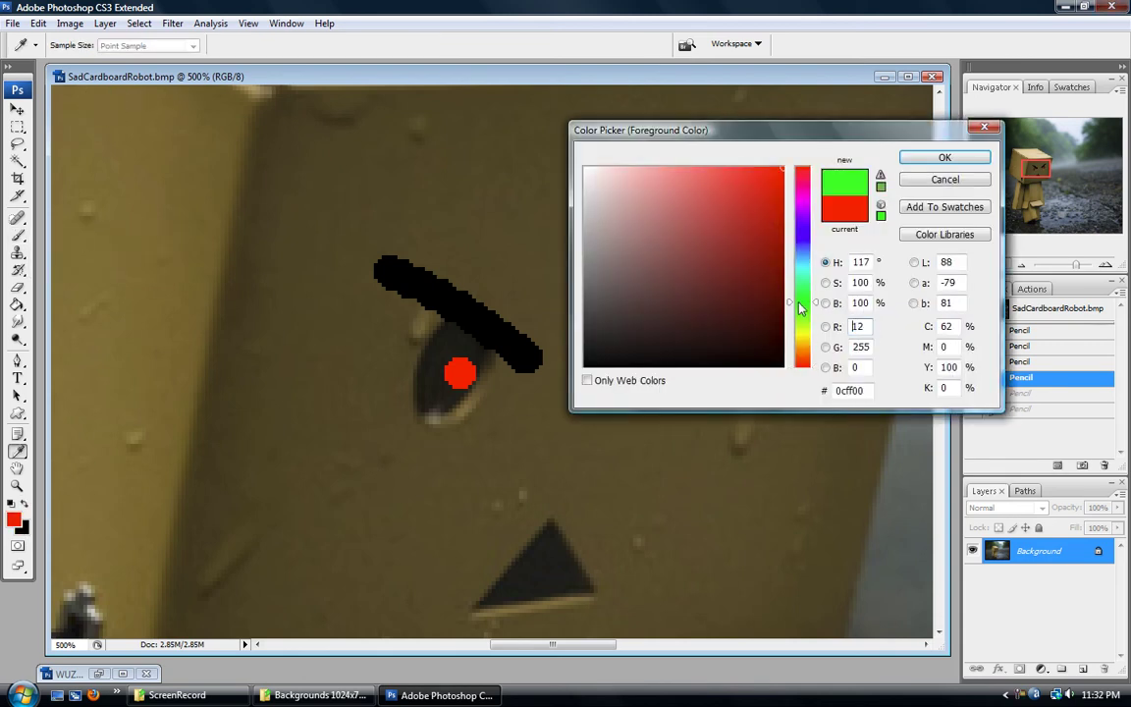
pyautogui.click(797, 304)
pyautogui.click(763, 297)
pyautogui.click(943, 157)
# Step: Test the soft 14 px Brush with one green stroke beside the robot's face and undo the stroke
pyautogui.moveTo(300, 240)
pyautogui.mouseDown()
pyautogui.moveTo(249, 311)
pyautogui.moveTo(196, 452)
pyautogui.moveTo(82, 424)
pyautogui.moveTo(189, 274)
pyautogui.moveTo(172, 245)
pyautogui.mouseUp()
pyautogui.click(1039, 181)
pyautogui.moveTo(1039, 181); pyautogui.dragTo(1025, 170)
pyautogui.hotkey('ctrl', 'z')
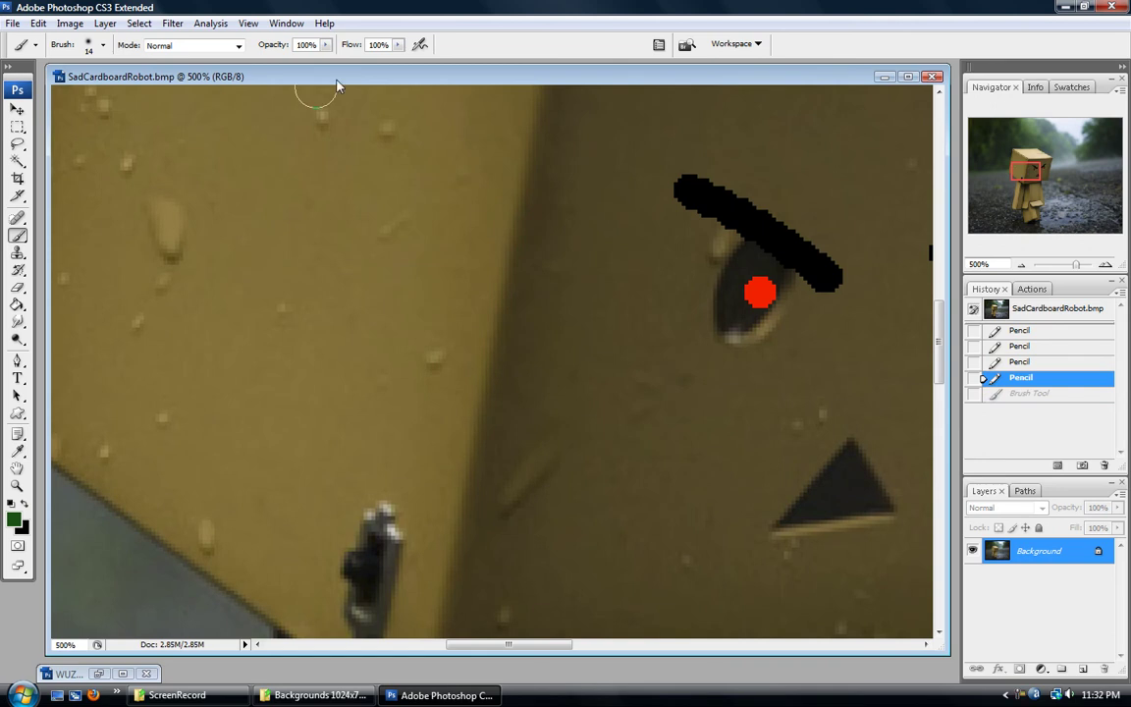
# Step: Test the Brush at 50% flow with two green strokes on the side of the robot's head
pyautogui.click(398, 52)
pyautogui.moveTo(359, 66); pyautogui.dragTo(357, 65)
pyautogui.moveTo(434, 184); pyautogui.dragTo(346, 375)
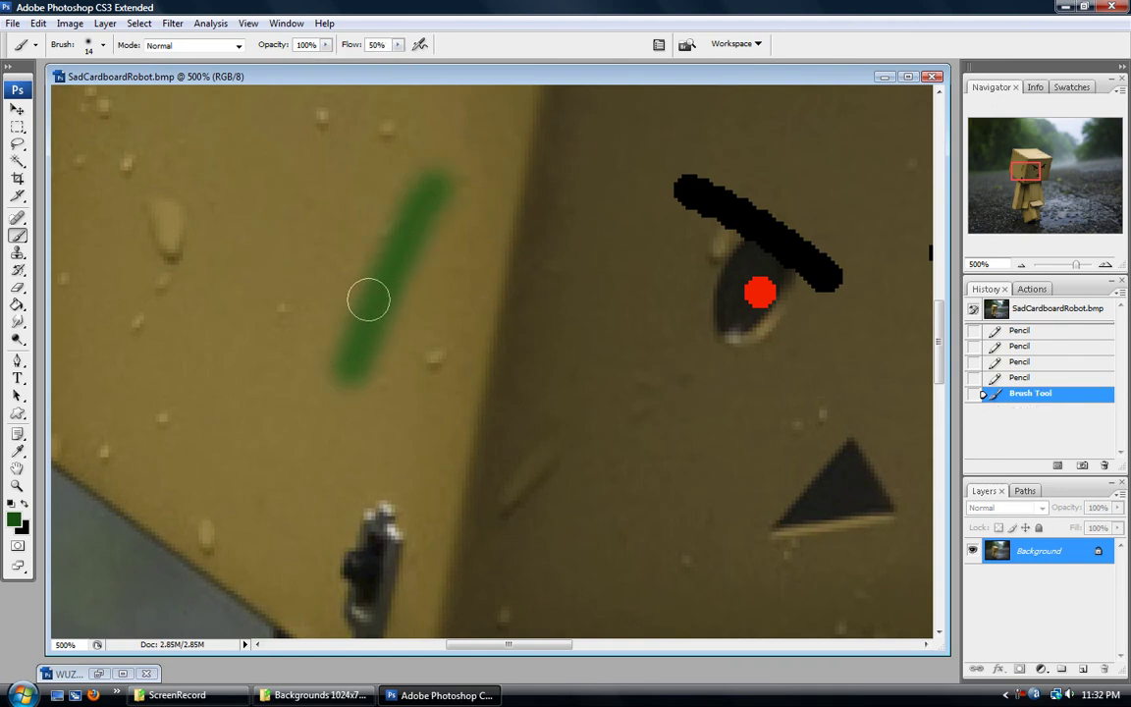
pyautogui.moveTo(326, 133)
pyautogui.mouseDown()
pyautogui.moveTo(268, 222)
pyautogui.moveTo(265, 361)
pyautogui.mouseUp()
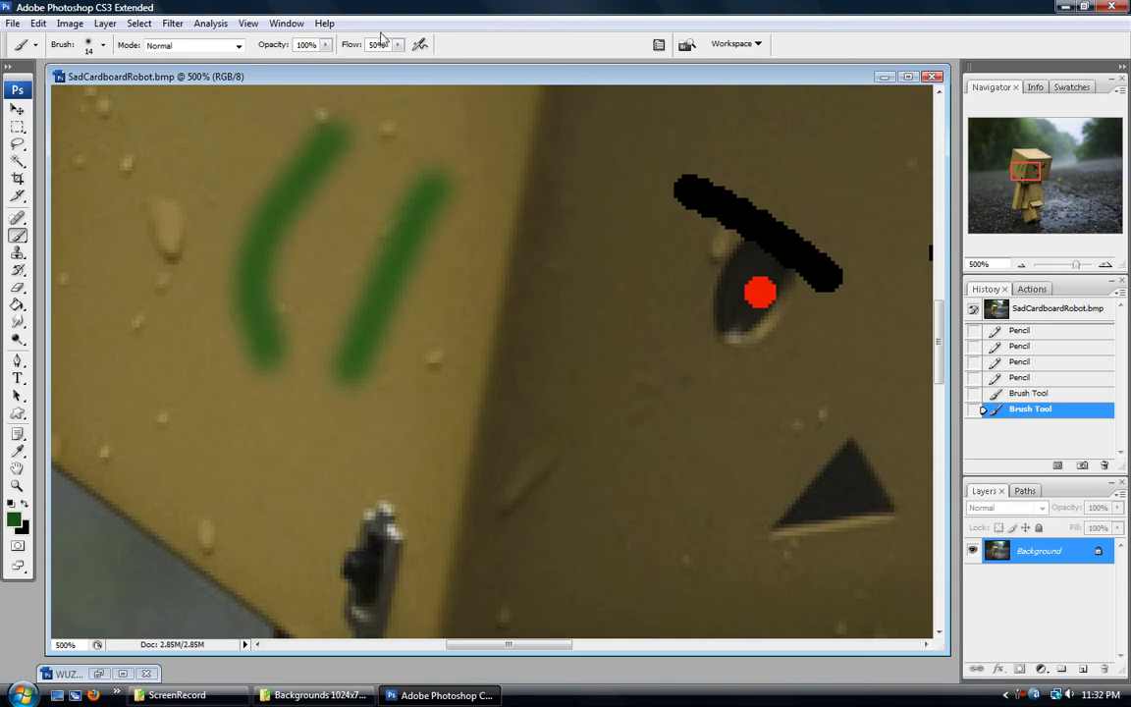
# Step: Lower the Brush flow to 8%, test it with one stroke, and undo all the green flow-test strokes
pyautogui.click(398, 47)
pyautogui.moveTo(397, 61); pyautogui.dragTo(361, 61)
pyautogui.moveTo(232, 157)
pyautogui.mouseDown()
pyautogui.moveTo(202, 197)
pyautogui.moveTo(110, 263)
pyautogui.mouseUp()
pyautogui.click(1035, 383)
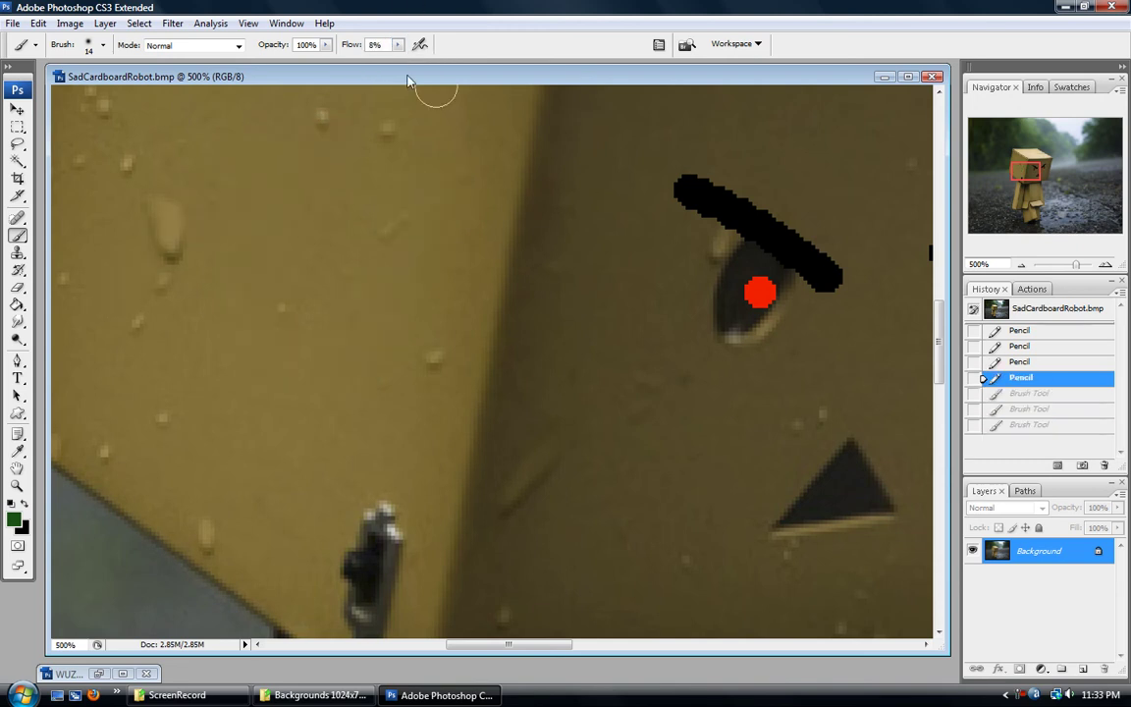
# Step: Return the Brush flow to 100% and test 45% opacity with a curved green stroke on the head's side
pyautogui.click(398, 46)
pyautogui.click(325, 45)
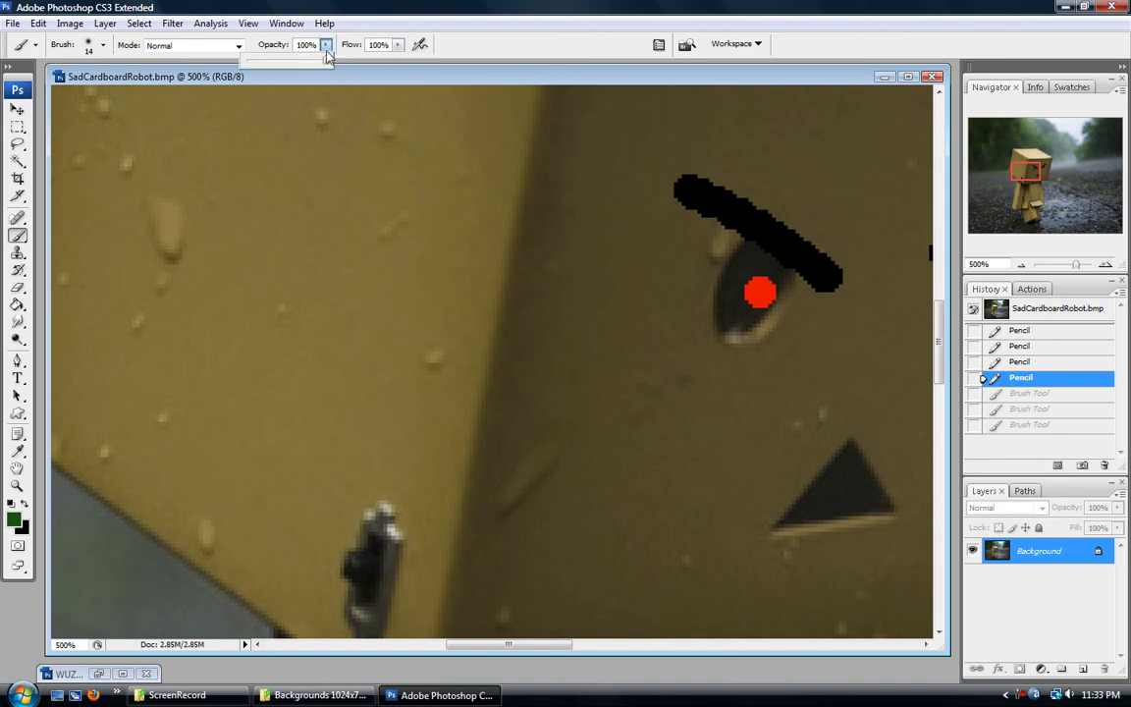
pyautogui.moveTo(300, 61); pyautogui.dragTo(282, 60)
pyautogui.moveTo(304, 221)
pyautogui.mouseDown()
pyautogui.moveTo(491, 480)
pyautogui.moveTo(236, 392)
pyautogui.mouseUp()
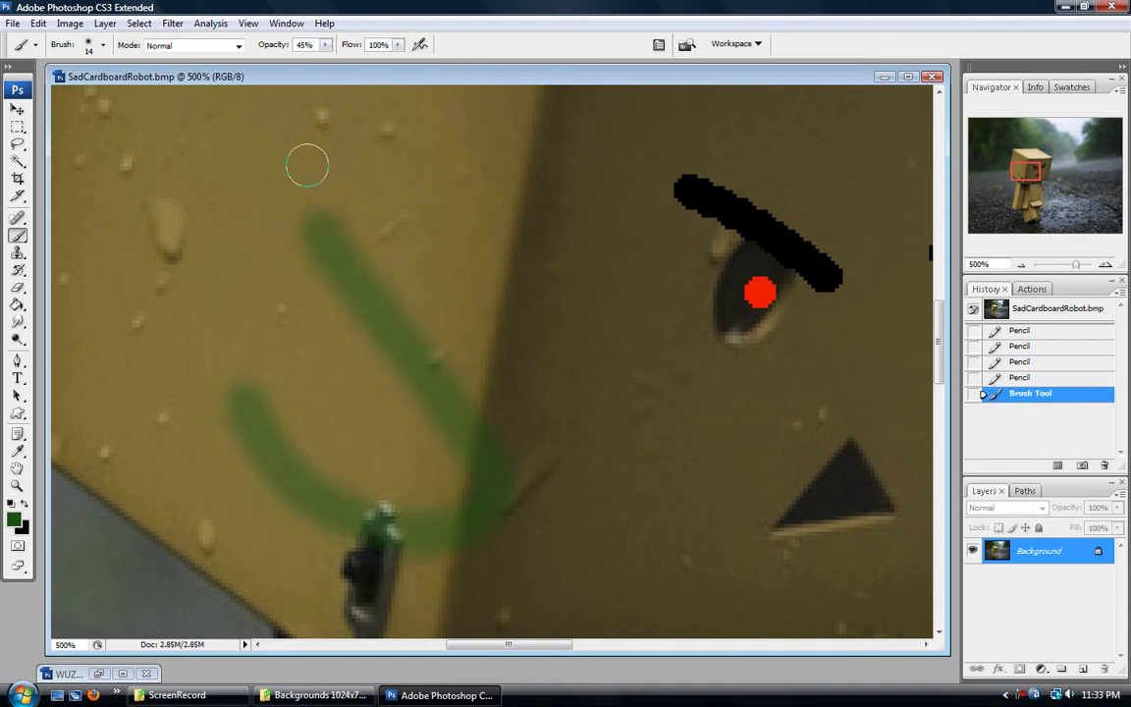
# Step: Lower the Brush opacity to 14%, test it with overlapping green strokes, and undo all the opacity-test strokes
pyautogui.click(324, 44)
pyautogui.click(299, 59)
pyautogui.click(326, 6)
pyautogui.moveTo(261, 253); pyautogui.dragTo(127, 429)
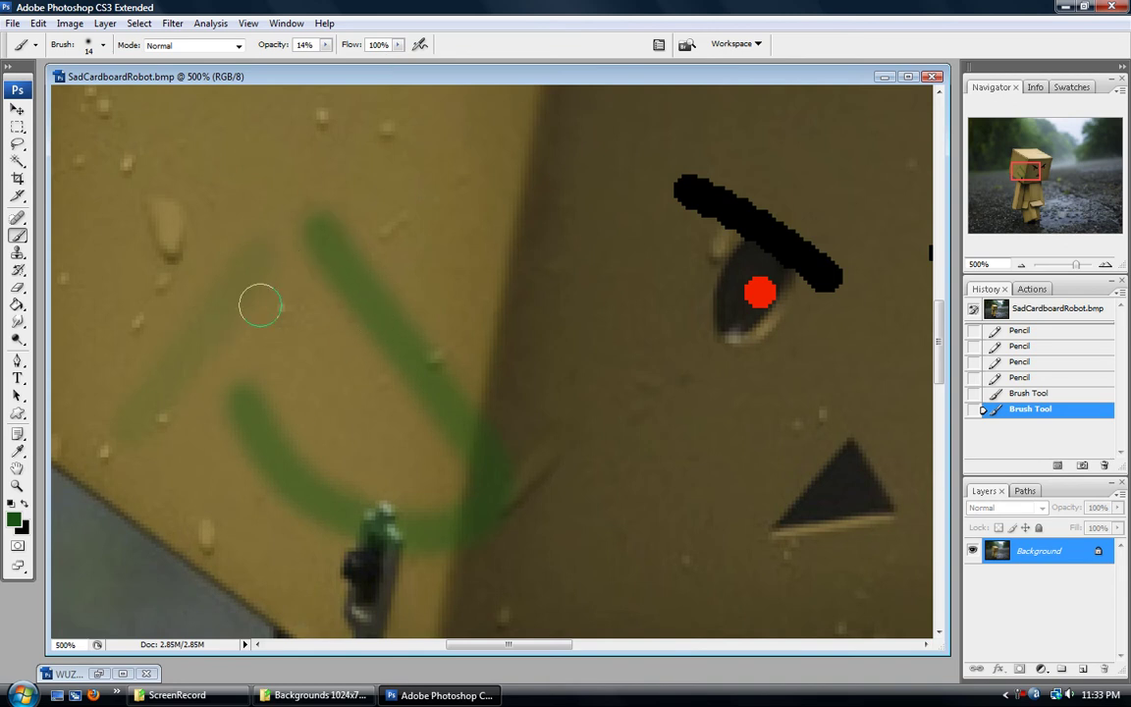
pyautogui.moveTo(234, 210)
pyautogui.mouseDown()
pyautogui.moveTo(88, 384)
pyautogui.moveTo(144, 455)
pyautogui.moveTo(196, 313)
pyautogui.moveTo(169, 453)
pyautogui.moveTo(148, 322)
pyautogui.moveTo(240, 272)
pyautogui.moveTo(166, 359)
pyautogui.mouseUp()
pyautogui.click(1048, 374)
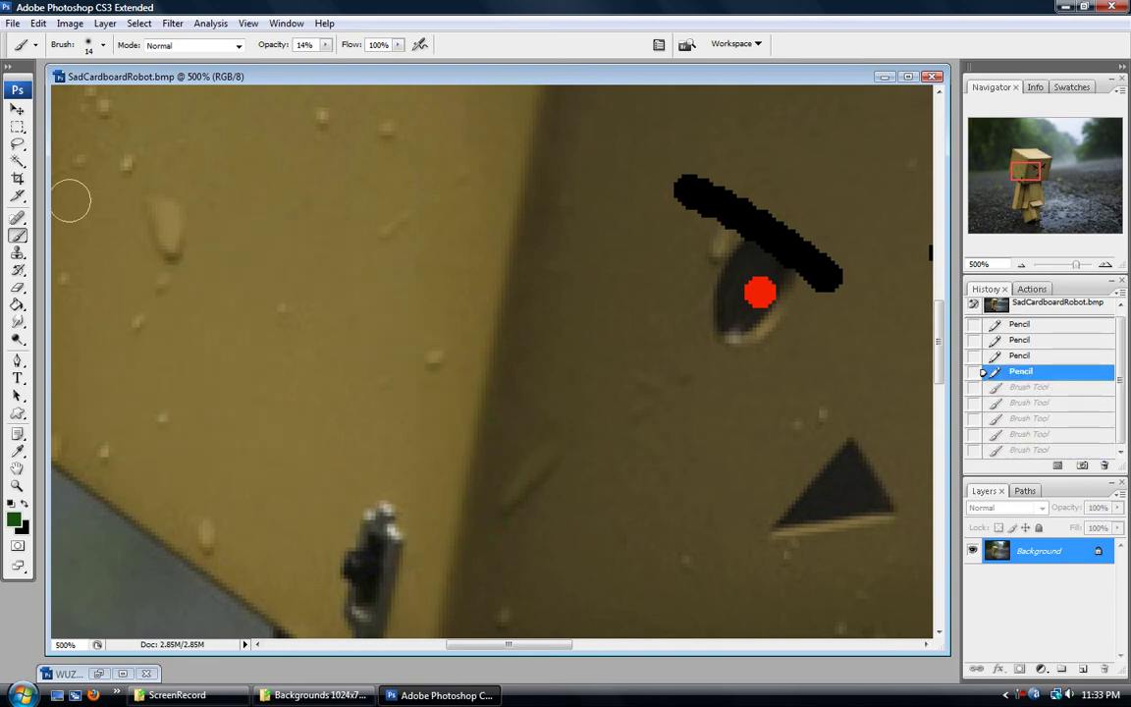
# Step: Set the Brush opacity to 71% and the foreground colour to teal
pyautogui.moveTo(324, 44); pyautogui.dragTo(454, 65)
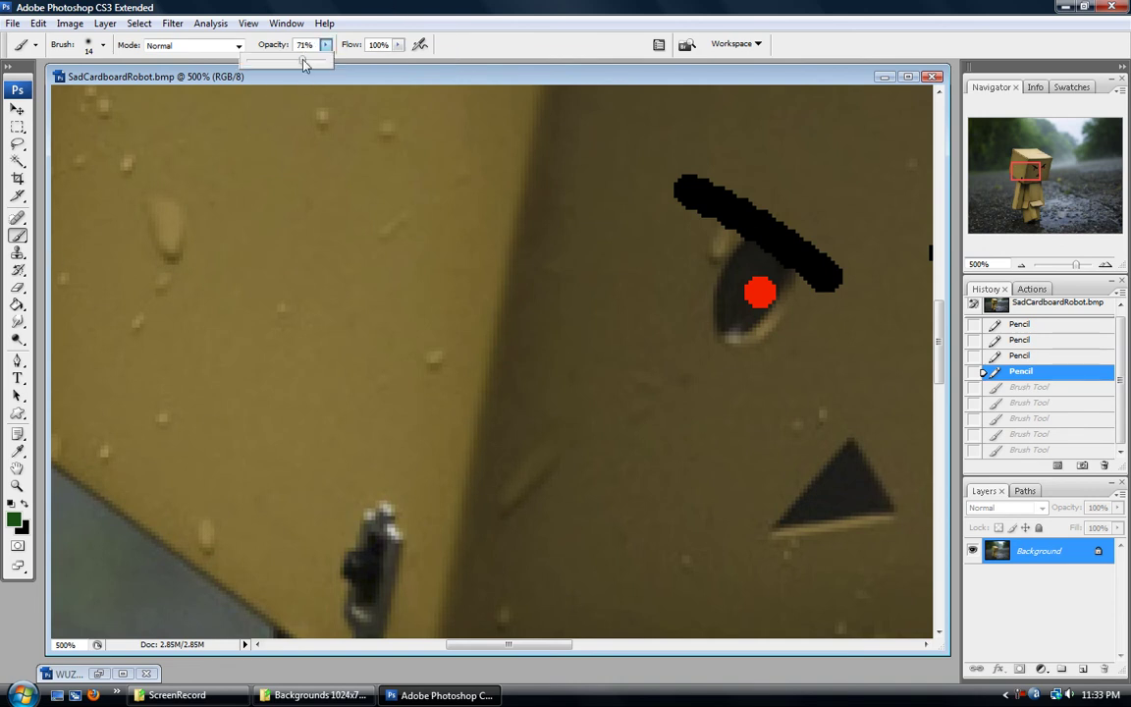
pyautogui.click(18, 452)
pyautogui.click(14, 520)
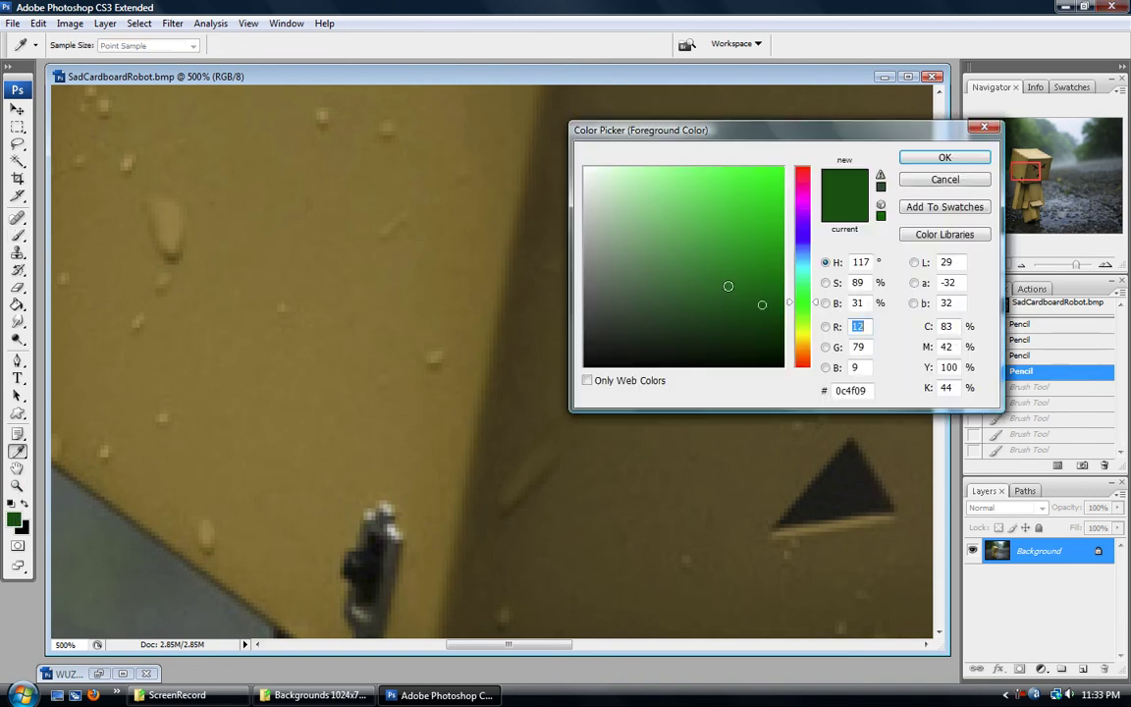
pyautogui.click(803, 267)
pyautogui.moveTo(727, 241); pyautogui.dragTo(700, 189)
pyautogui.click(724, 230)
pyautogui.click(945, 157)
pyautogui.press('b')
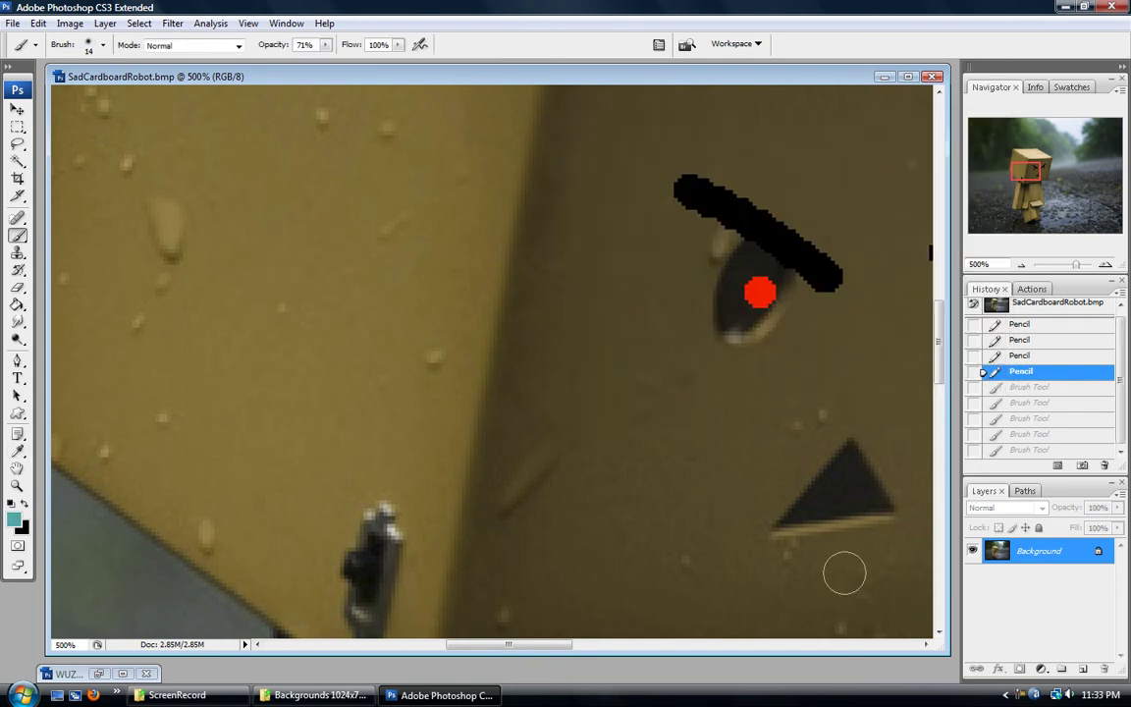
# Step: Try the History Brush with a 9 px tip in three spots below the left eye, and return to the Brush tool
pyautogui.click(18, 127)
pyautogui.moveTo(1035, 173); pyautogui.dragTo(1044, 171)
pyautogui.click(17, 271)
pyautogui.click(100, 47)
pyautogui.moveTo(35, 85); pyautogui.dragTo(24, 85)
pyautogui.click(88, 42)
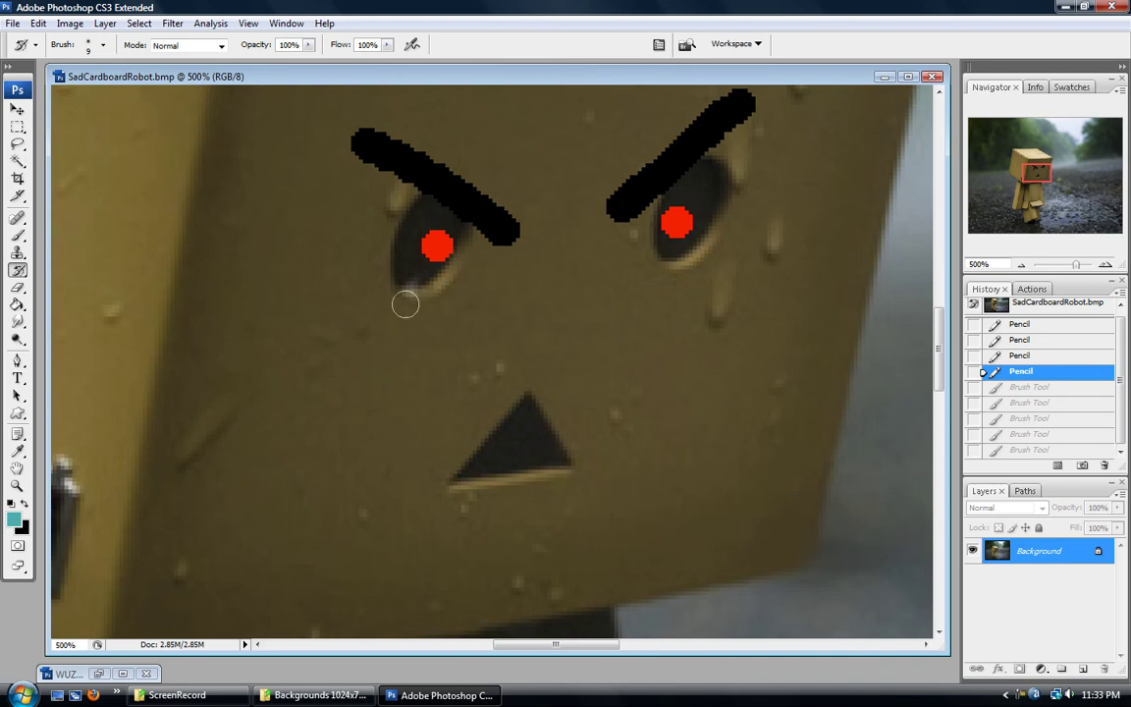
pyautogui.click(355, 322)
pyautogui.click(342, 393)
pyautogui.click(350, 487)
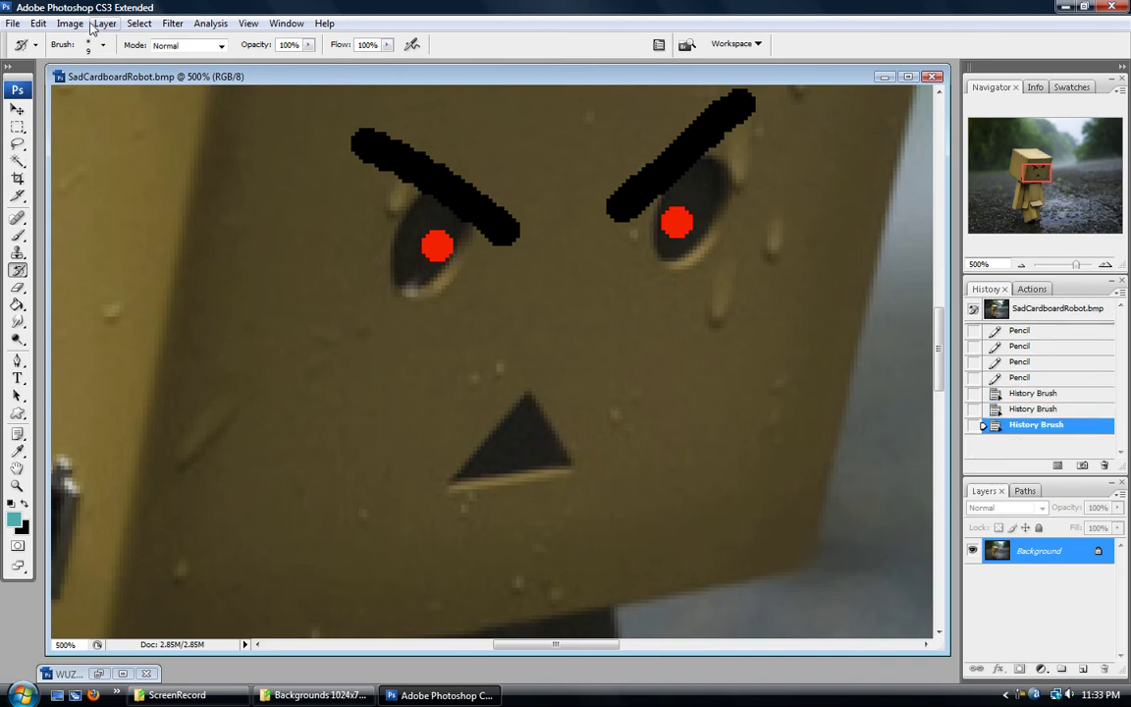
pyautogui.click(18, 286)
pyautogui.click(17, 270)
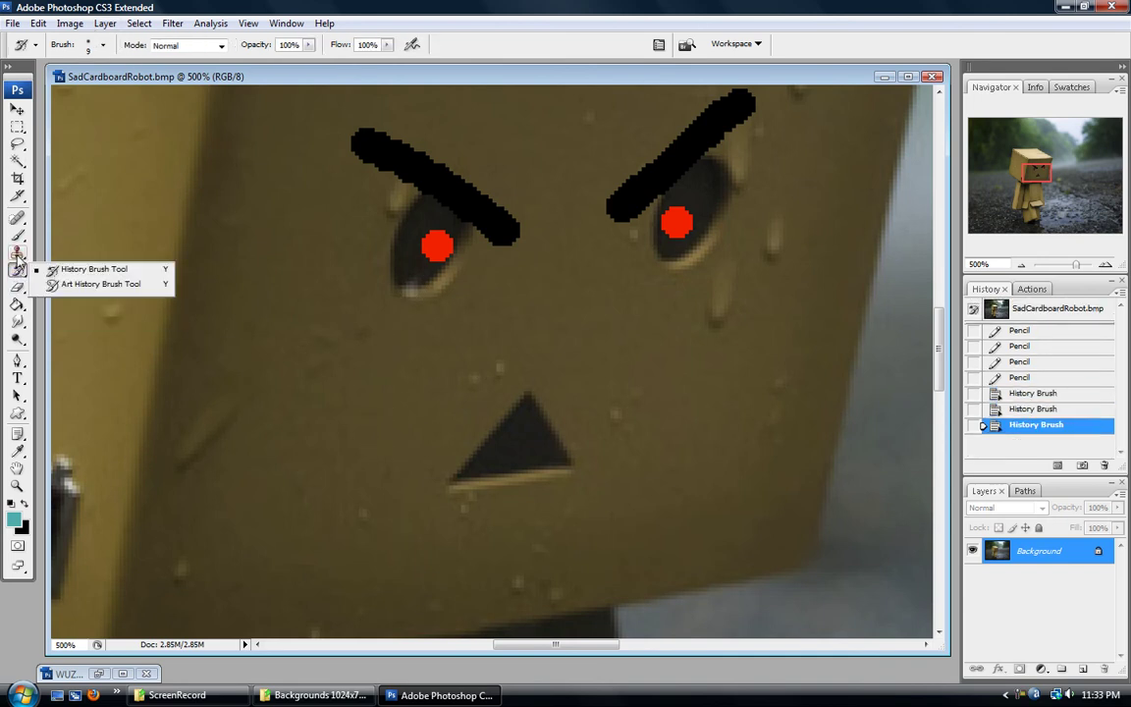
pyautogui.click(16, 236)
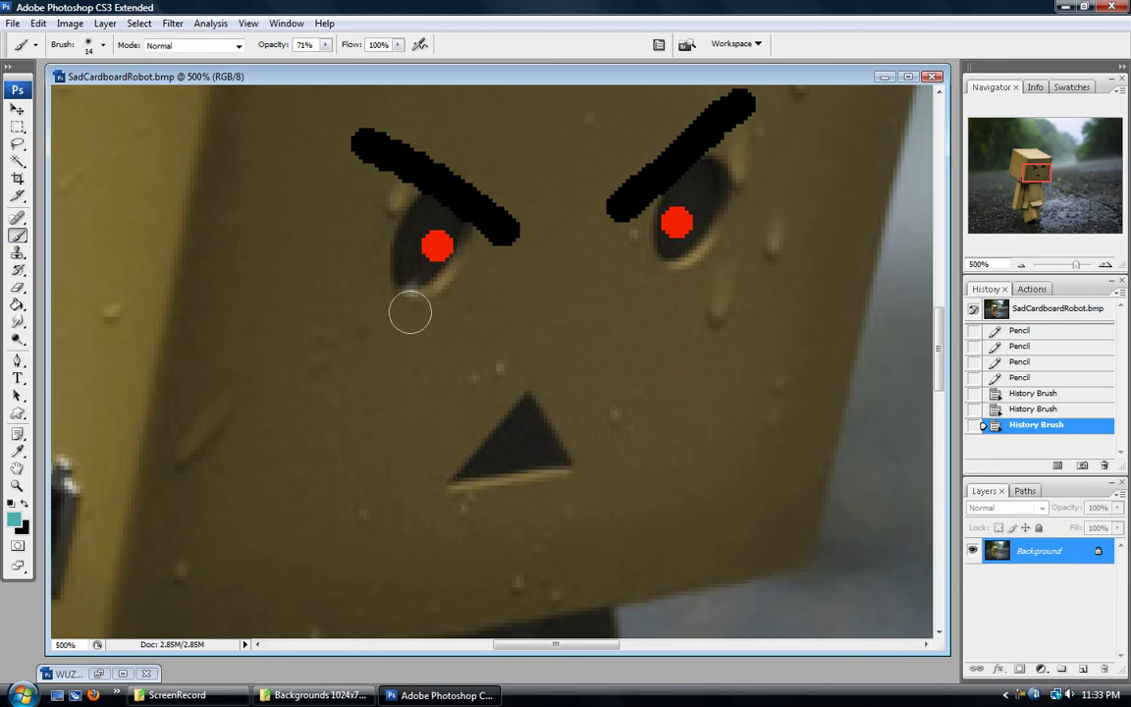
# Step: Paint teal teardrops running down the robot's face below both eyes
pyautogui.moveTo(417, 295); pyautogui.dragTo(366, 416)
pyautogui.click(685, 292)
pyautogui.click(706, 424)
pyautogui.click(716, 538)
pyautogui.click(339, 552)
# Step: Continue the two trails of teal teardrops down both sides of the robot's torso
pyautogui.moveTo(1023, 169); pyautogui.dragTo(1022, 188)
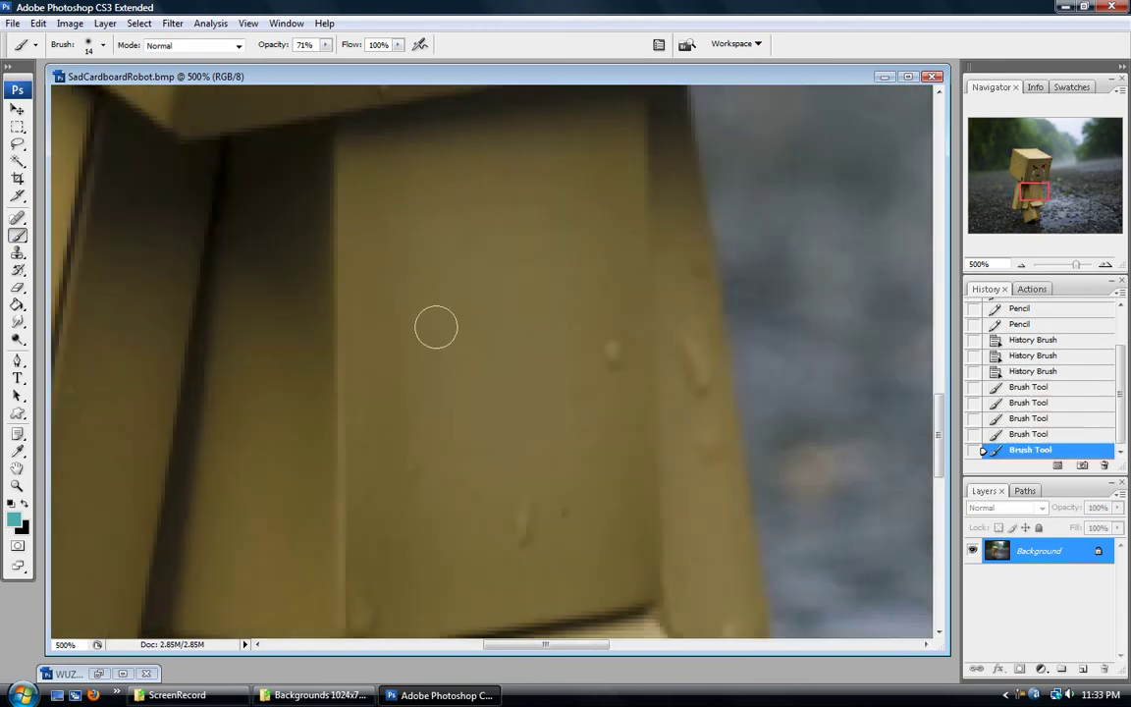
pyautogui.moveTo(384, 212); pyautogui.dragTo(381, 251)
pyautogui.moveTo(348, 361); pyautogui.dragTo(343, 387)
pyautogui.moveTo(337, 468); pyautogui.dragTo(334, 474)
pyautogui.click(333, 516)
pyautogui.click(678, 137)
pyautogui.click(656, 398)
pyautogui.click(692, 554)
# Step: Extend the teal tears down the robot's leg and paint a teal puddle around its feet
pyautogui.moveTo(1027, 213)
pyautogui.mouseDown()
pyautogui.moveTo(1026, 225)
pyautogui.moveTo(1032, 204)
pyautogui.mouseUp()
pyautogui.moveTo(507, 350); pyautogui.dragTo(434, 564)
pyautogui.moveTo(384, 553); pyautogui.dragTo(387, 633)
pyautogui.moveTo(1032, 204); pyautogui.dragTo(1036, 217)
pyautogui.moveTo(324, 427)
pyautogui.mouseDown()
pyautogui.moveTo(411, 533)
pyautogui.moveTo(796, 595)
pyautogui.moveTo(215, 526)
pyautogui.moveTo(226, 466)
pyautogui.mouseUp()
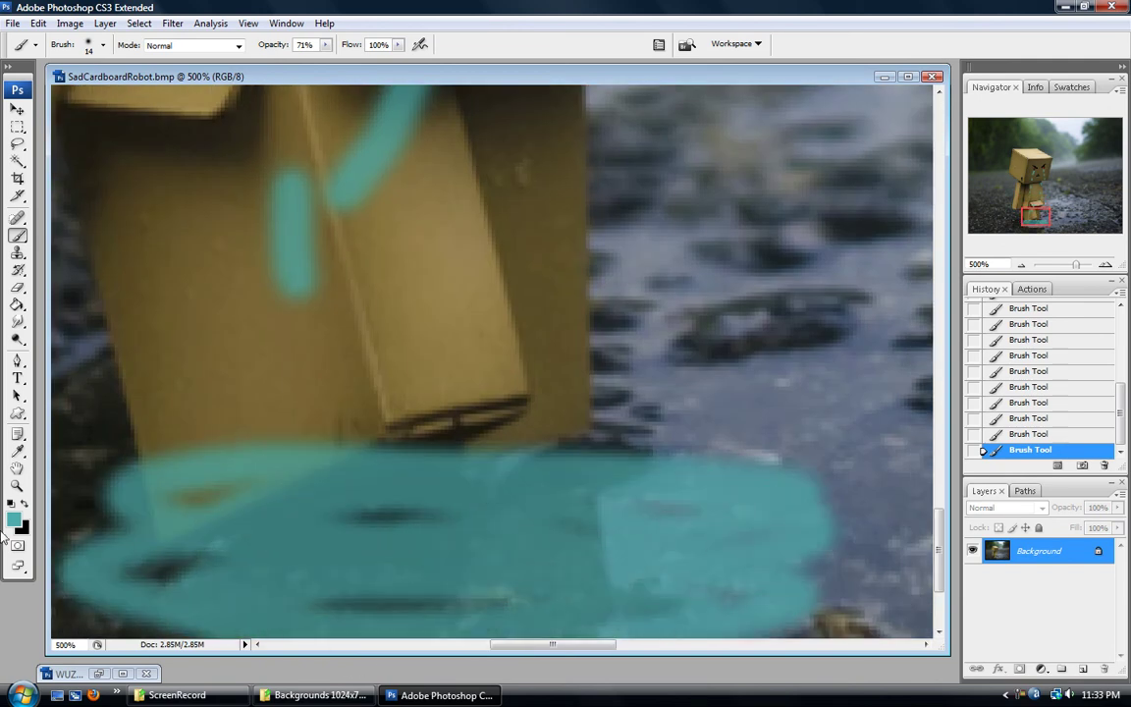
# Step: View the whole picture at 66.7% and revert it to the original SadCardboardRobot.bmp snapshot
pyautogui.click(17, 485)
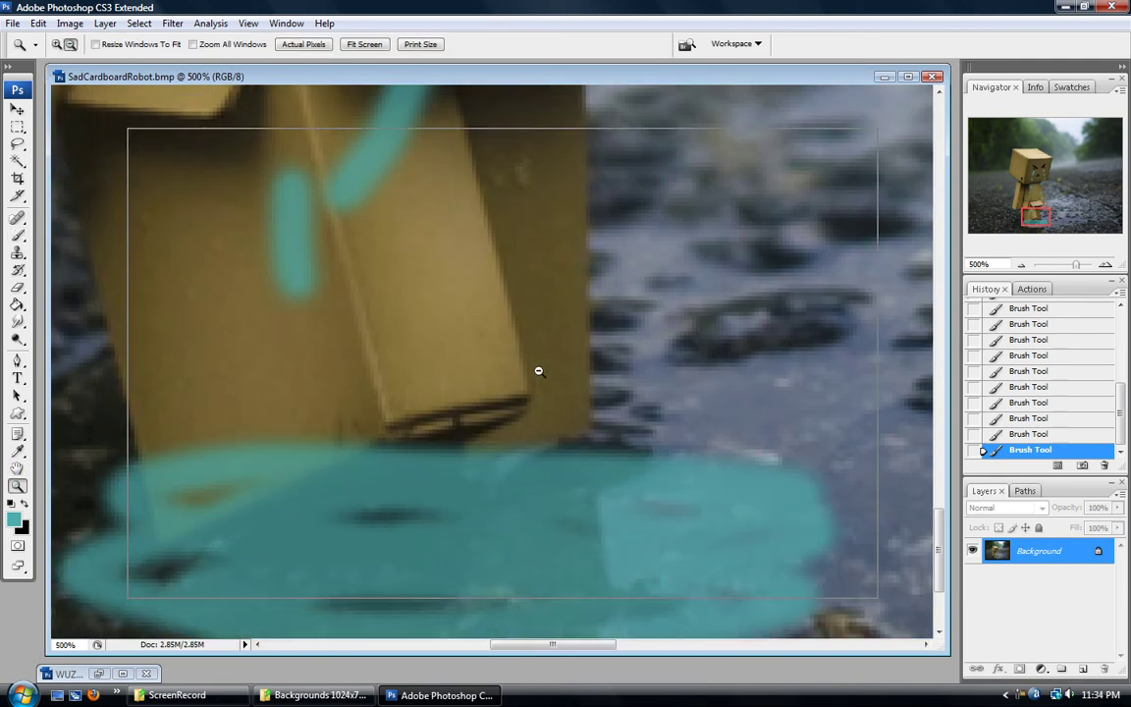
pyautogui.keyDown('alt'); pyautogui.click(510, 324); pyautogui.keyUp('alt')
pyautogui.keyDown('alt'); pyautogui.click(481, 246); pyautogui.keyUp('alt')
pyautogui.keyDown('alt'); pyautogui.click(484, 253); pyautogui.keyUp('alt')
pyautogui.keyDown('alt'); pyautogui.click(487, 261); pyautogui.keyUp('alt')
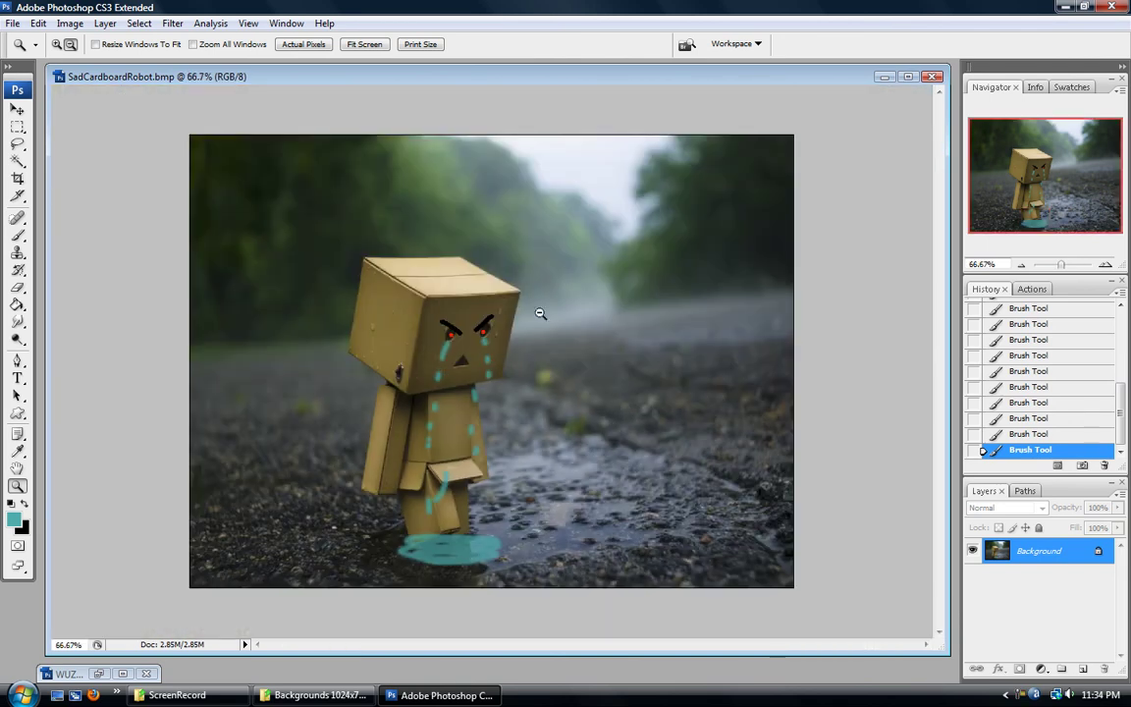
pyautogui.moveTo(1119, 415); pyautogui.dragTo(1119, 312)
pyautogui.click(996, 308)
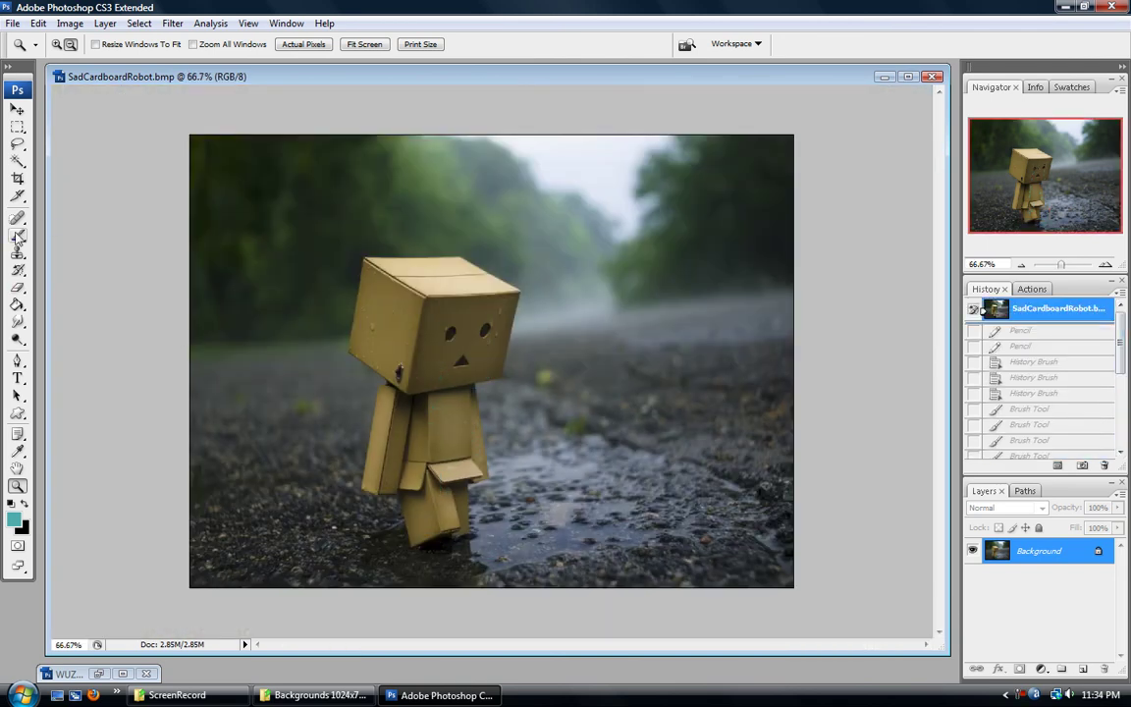
# Step: Test the Paint Bucket at tolerance 10 with a teal fill on the dark upper-left trees, and undo the fill
pyautogui.click(18, 305)
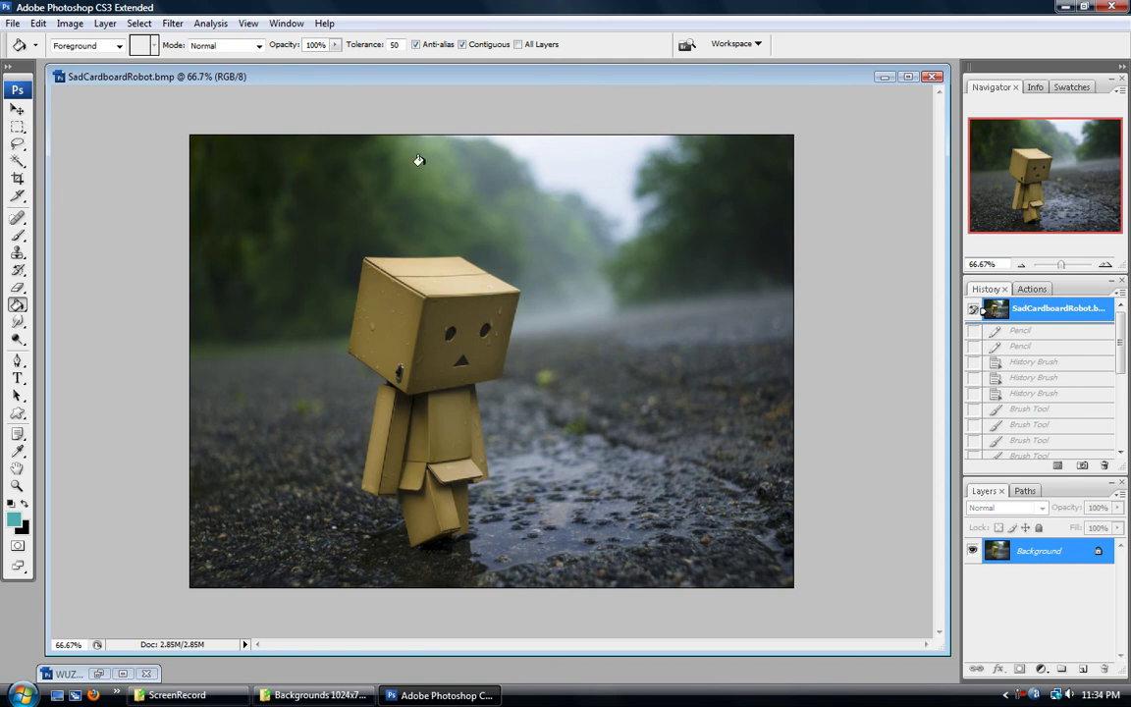
pyautogui.press('BackSpace')
pyautogui.write('10')
pyautogui.click(249, 155)
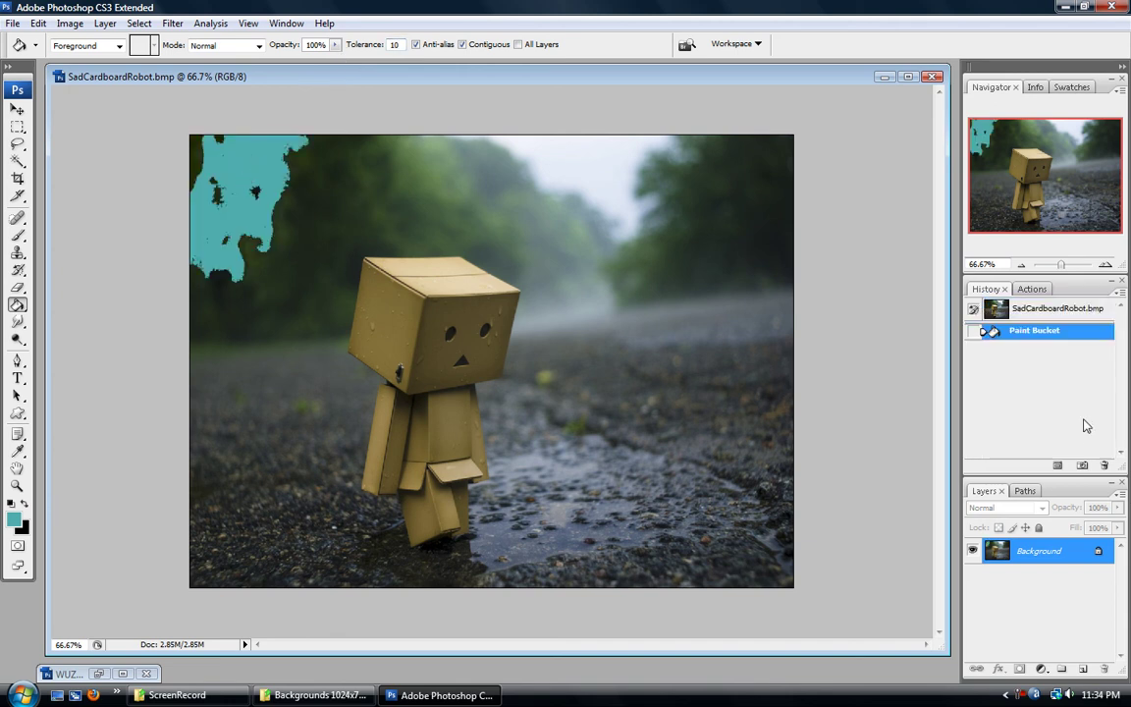
pyautogui.click(1023, 312)
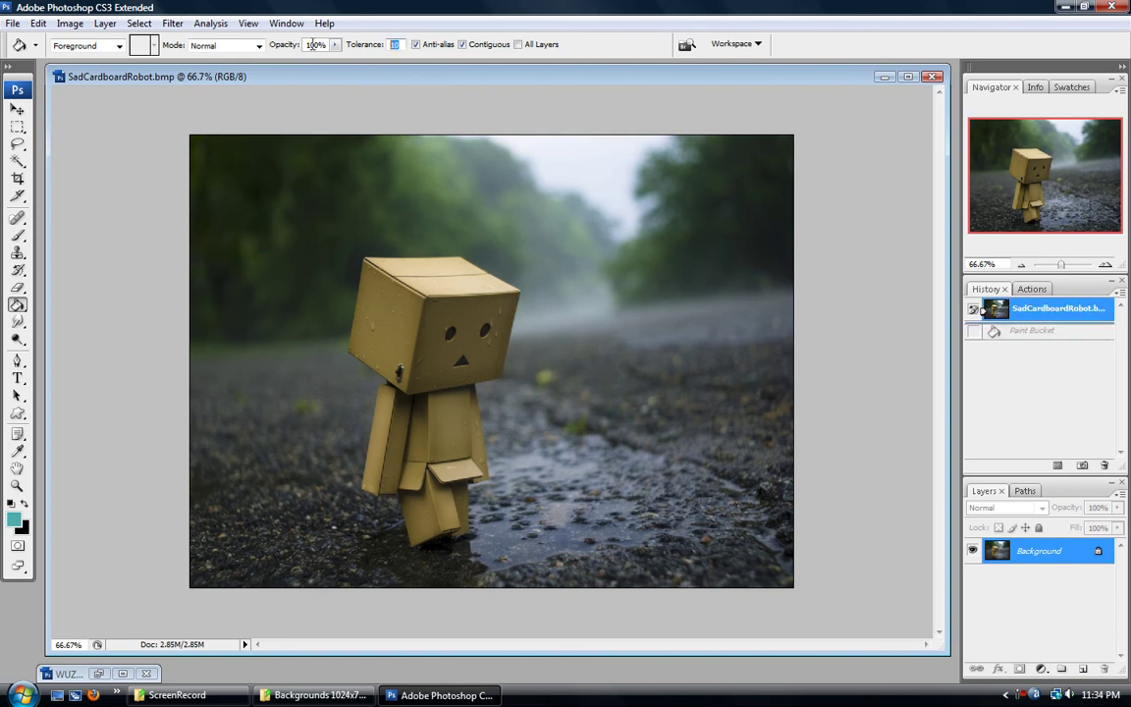
# Step: Fill the dark upper-left trees with teal at Paint Bucket tolerance 50 and examine the fill's lower edge up close
pyautogui.click(237, 159)
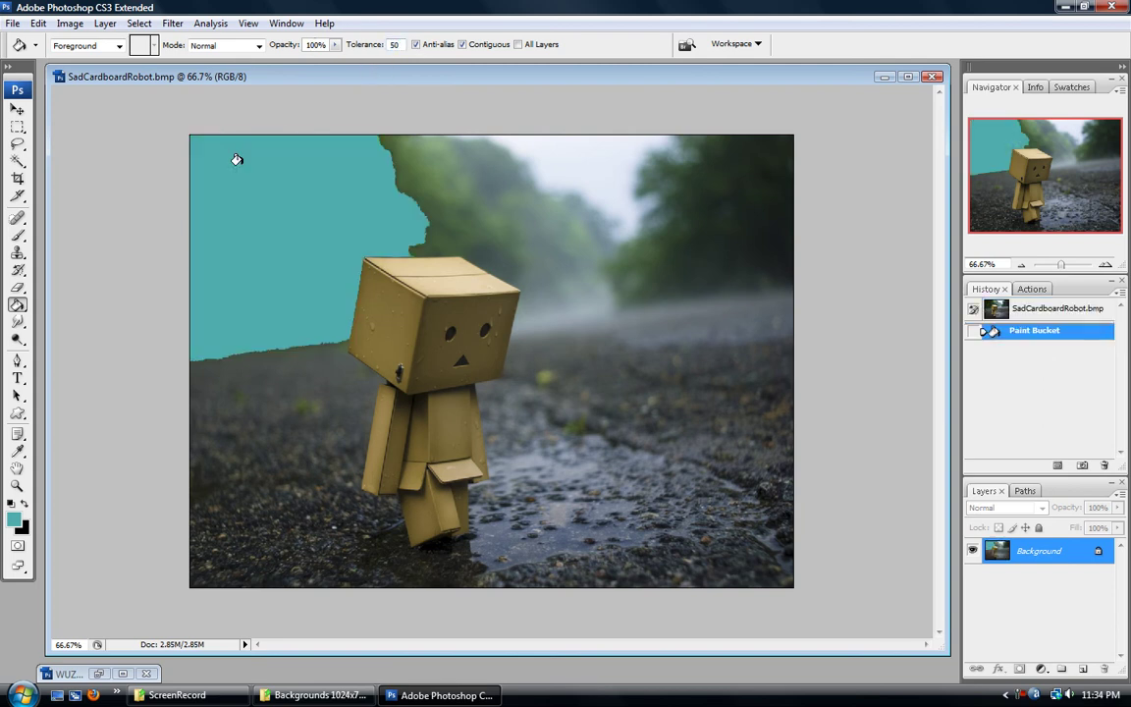
pyautogui.click(17, 485)
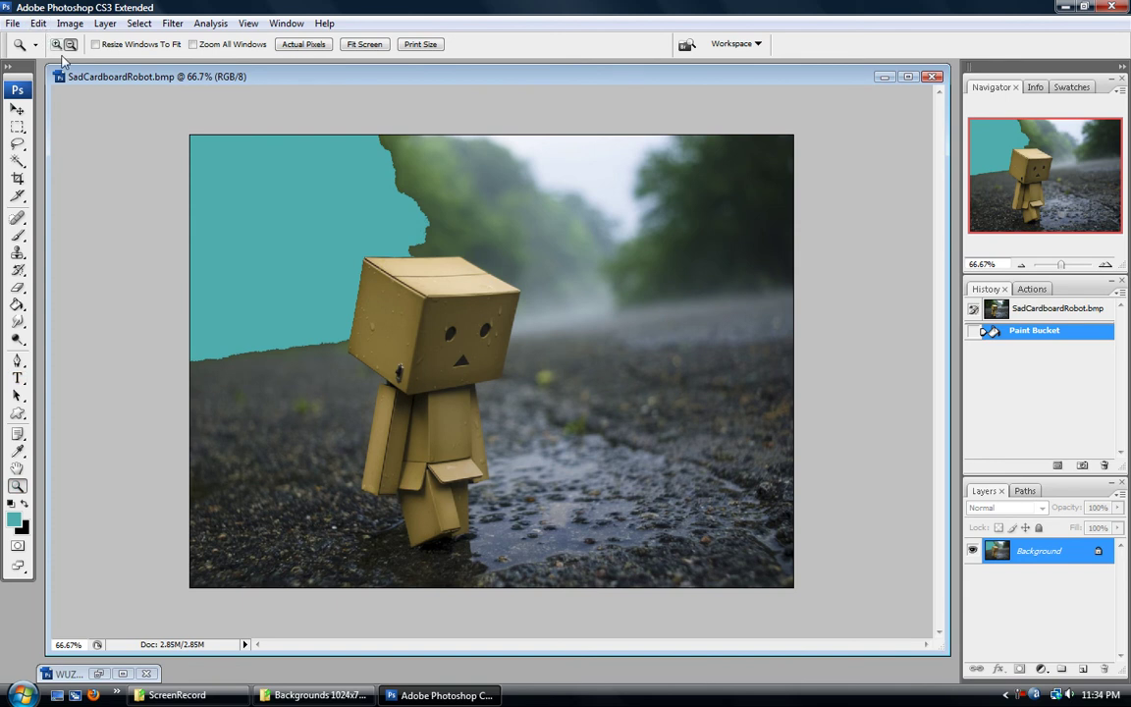
pyautogui.click(286, 352)
pyautogui.click(194, 385)
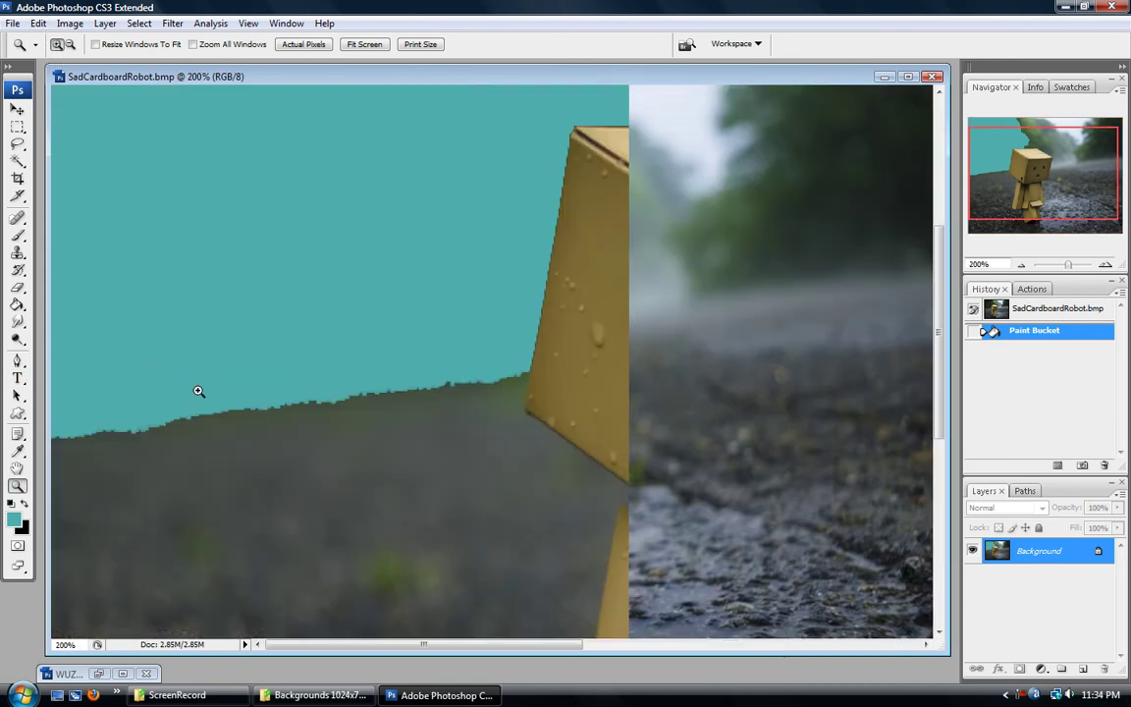
pyautogui.click(263, 393)
pyautogui.click(361, 371)
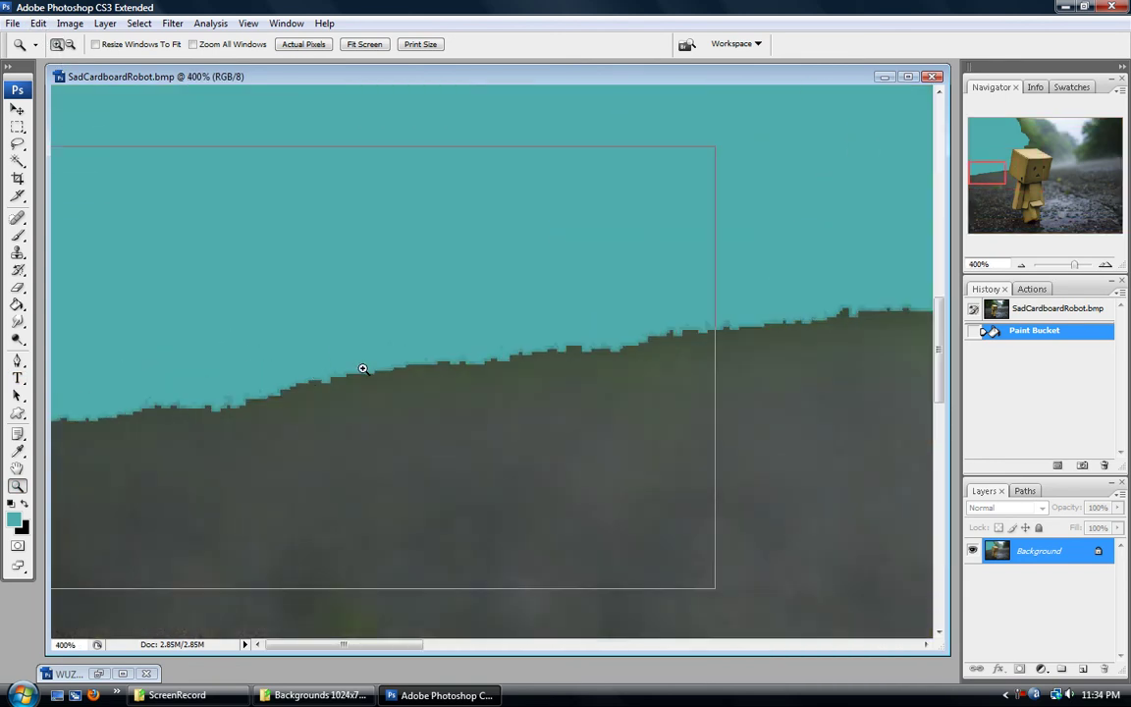
# Step: Examine the lower and right edges of the teal fill at 600% and revert to the original SadCardboardRobot.bmp snapshot
pyautogui.click(295, 411)
pyautogui.click(246, 412)
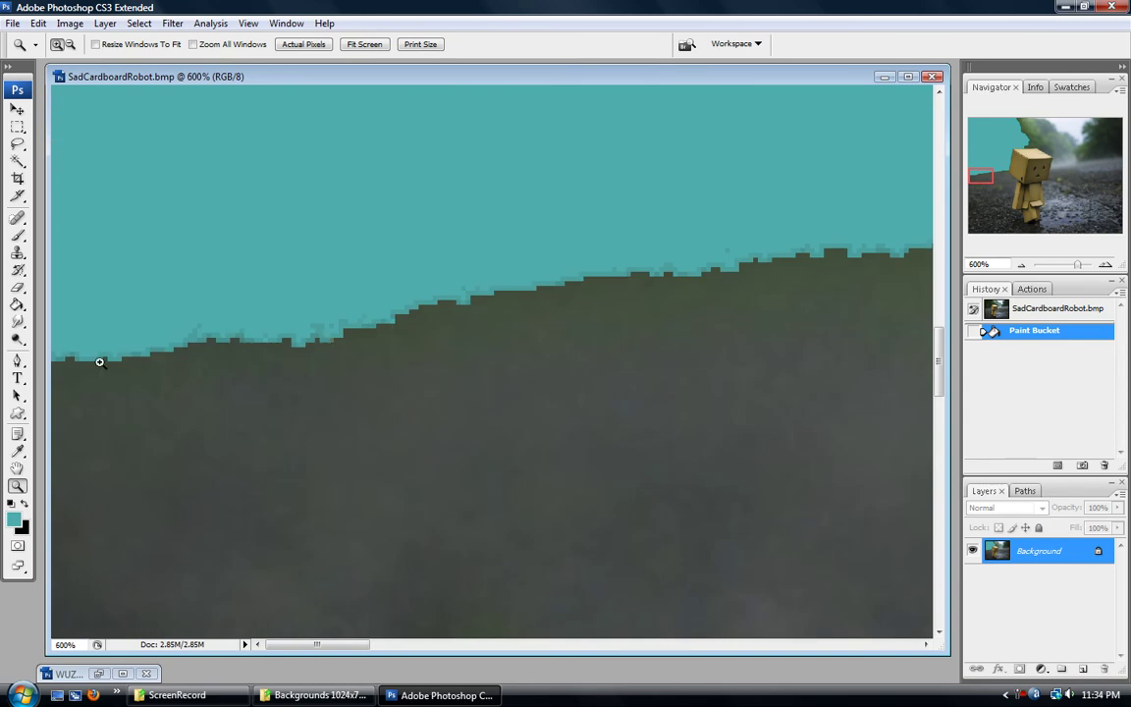
pyautogui.moveTo(991, 178); pyautogui.dragTo(1026, 132)
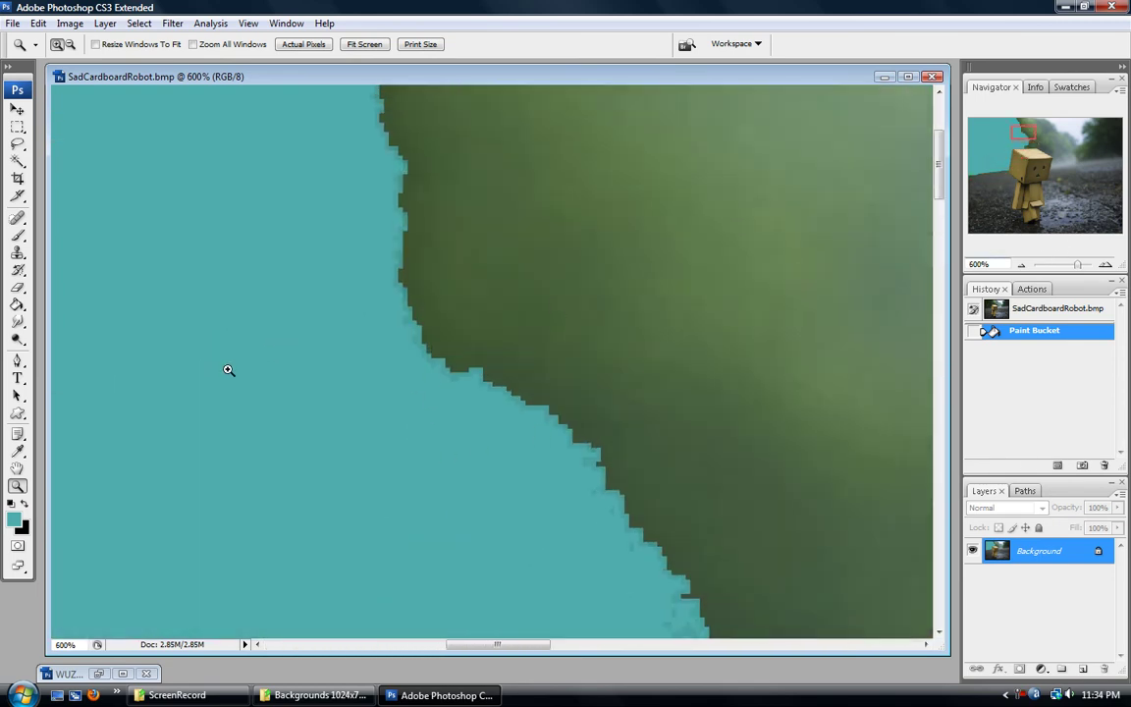
pyautogui.click(1045, 312)
# Step: Sample a muted green from the trees, test it as a Paint Bucket fill on the dark upper-left trees, and undo the fill
pyautogui.click(17, 450)
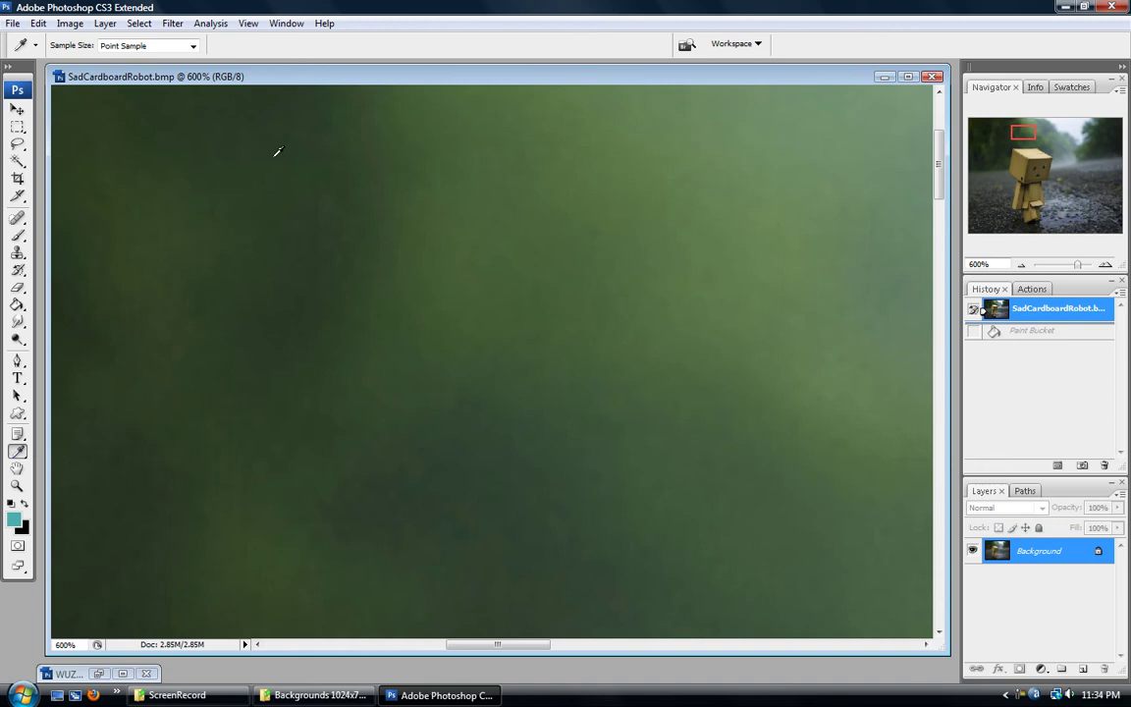
pyautogui.moveTo(1023, 131); pyautogui.dragTo(992, 134)
pyautogui.click(18, 303)
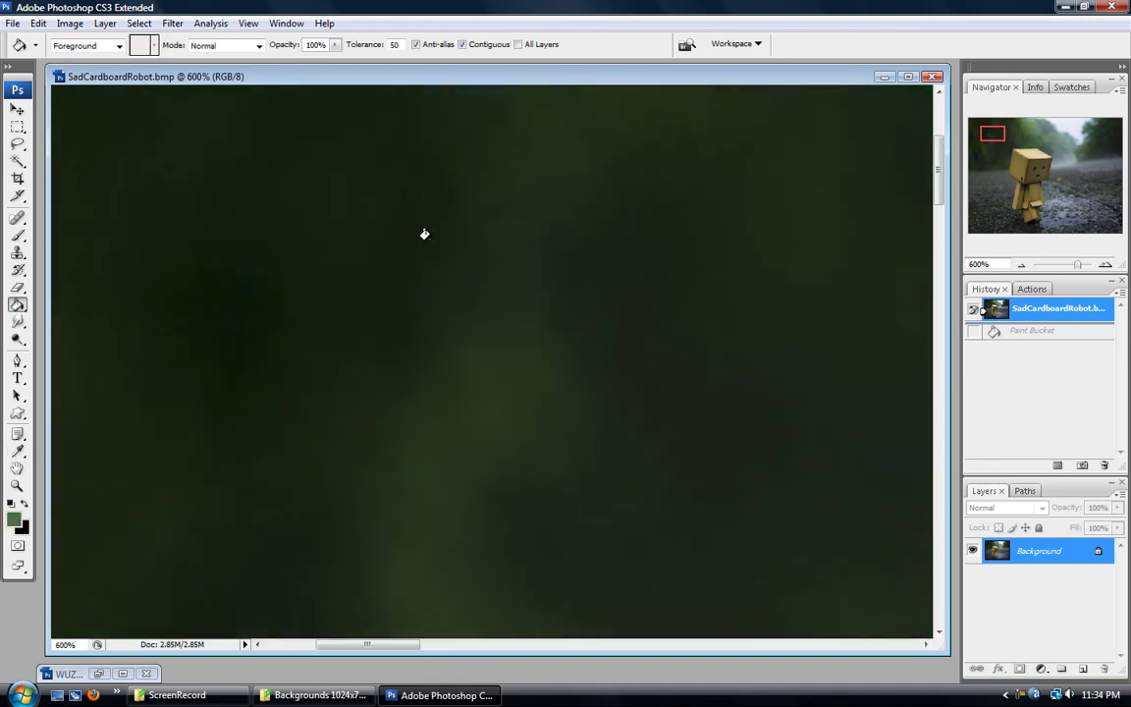
pyautogui.click(386, 204)
pyautogui.moveTo(995, 132); pyautogui.dragTo(1037, 148)
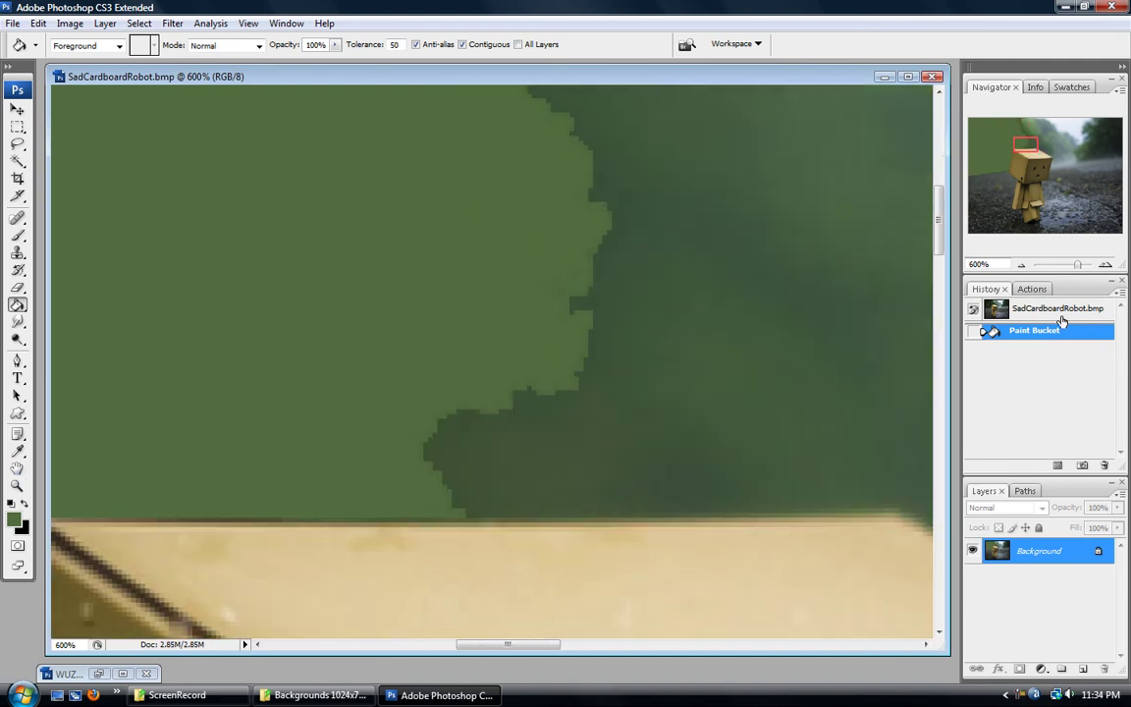
pyautogui.hotkey('ctrl', 'z')
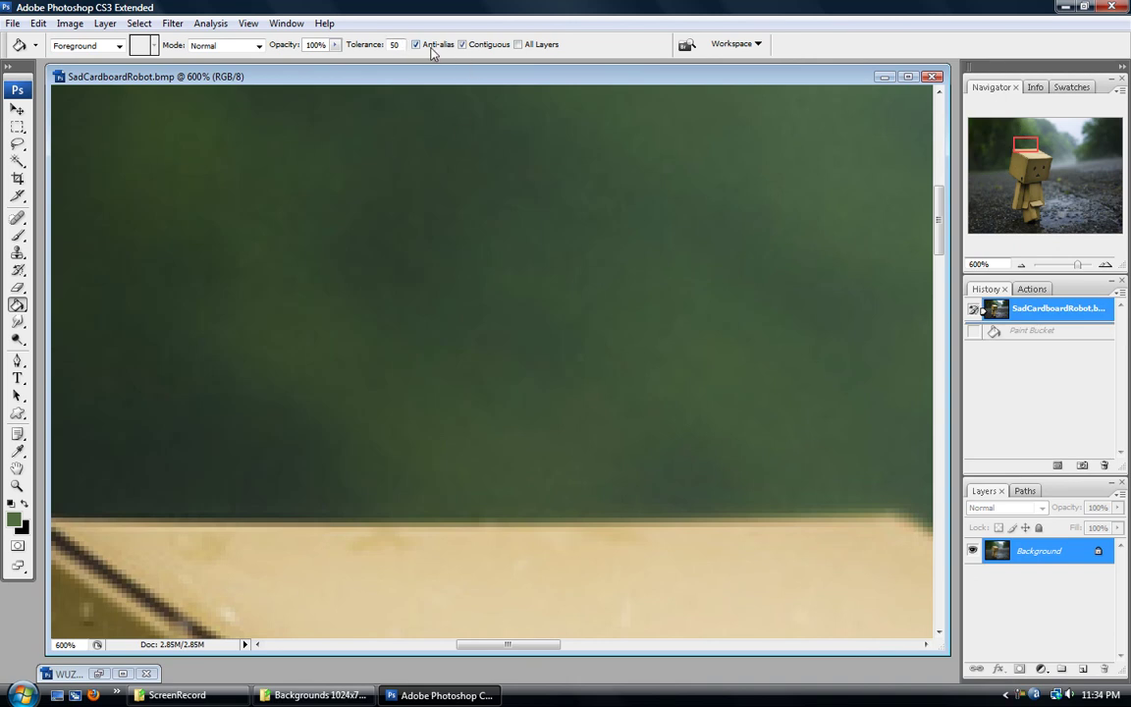
# Step: Turn off the Paint Bucket's anti-aliasing, test a green fill on the trees above the robot's head, and undo it
pyautogui.moveTo(1029, 151)
pyautogui.mouseDown()
pyautogui.moveTo(995, 134)
pyautogui.moveTo(1013, 155)
pyautogui.moveTo(982, 174)
pyautogui.moveTo(1026, 137)
pyautogui.moveTo(1018, 125)
pyautogui.mouseUp()
pyautogui.click(350, 270)
pyautogui.hotkey('ctrl', 'z')
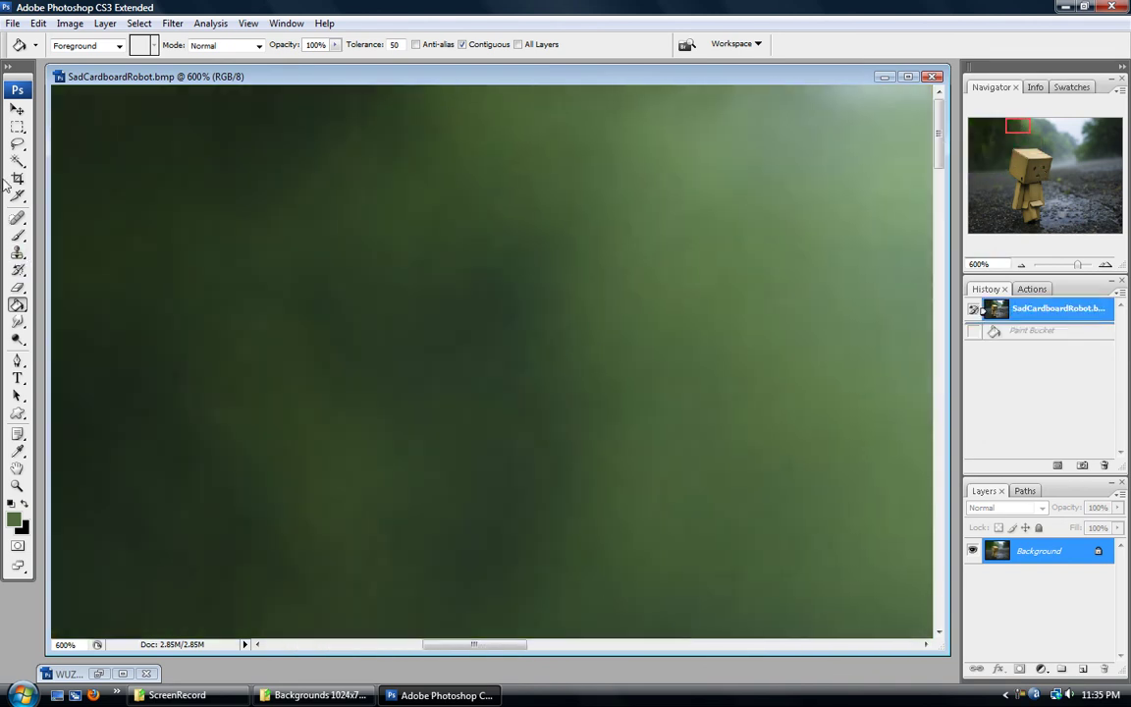
# Step: Fill a rectangular marquee selection over the dark upper-left trees with green, inspect it zoomed out, and revert to the original snapshot
pyautogui.click(18, 126)
pyautogui.moveTo(428, 97); pyautogui.dragTo(39, 583)
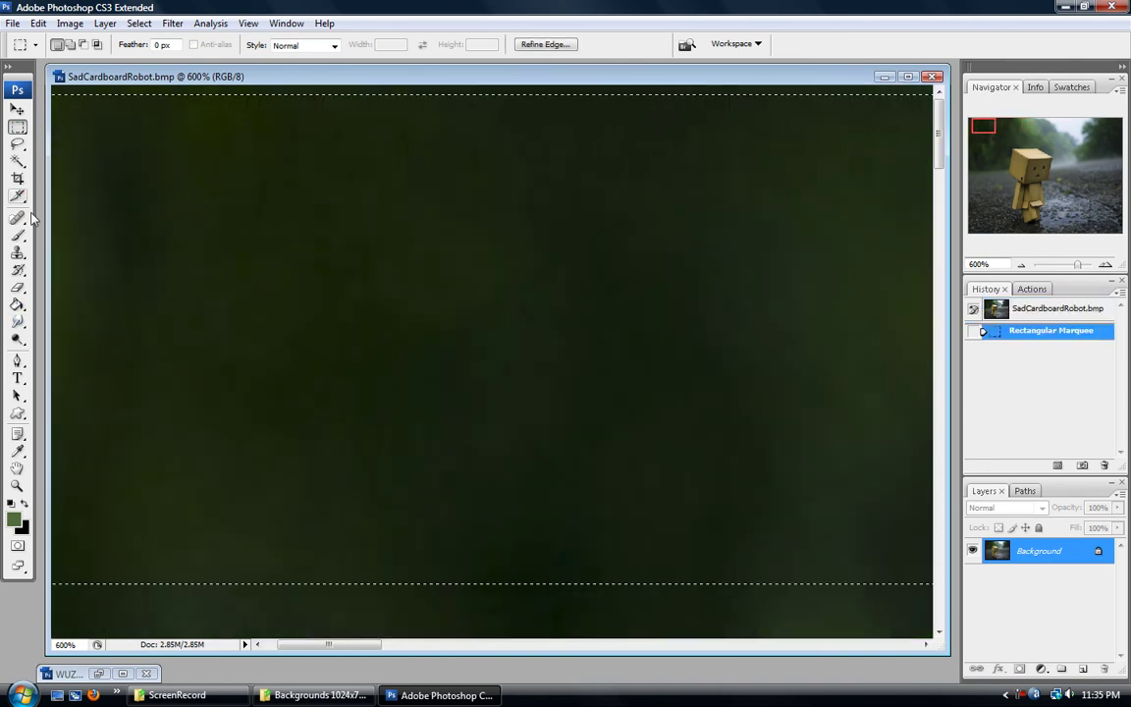
pyautogui.click(18, 305)
pyautogui.click(399, 300)
pyautogui.moveTo(1089, 177)
pyautogui.mouseDown()
pyautogui.moveTo(1010, 127)
pyautogui.moveTo(933, 122)
pyautogui.moveTo(1056, 130)
pyautogui.moveTo(982, 114)
pyautogui.mouseUp()
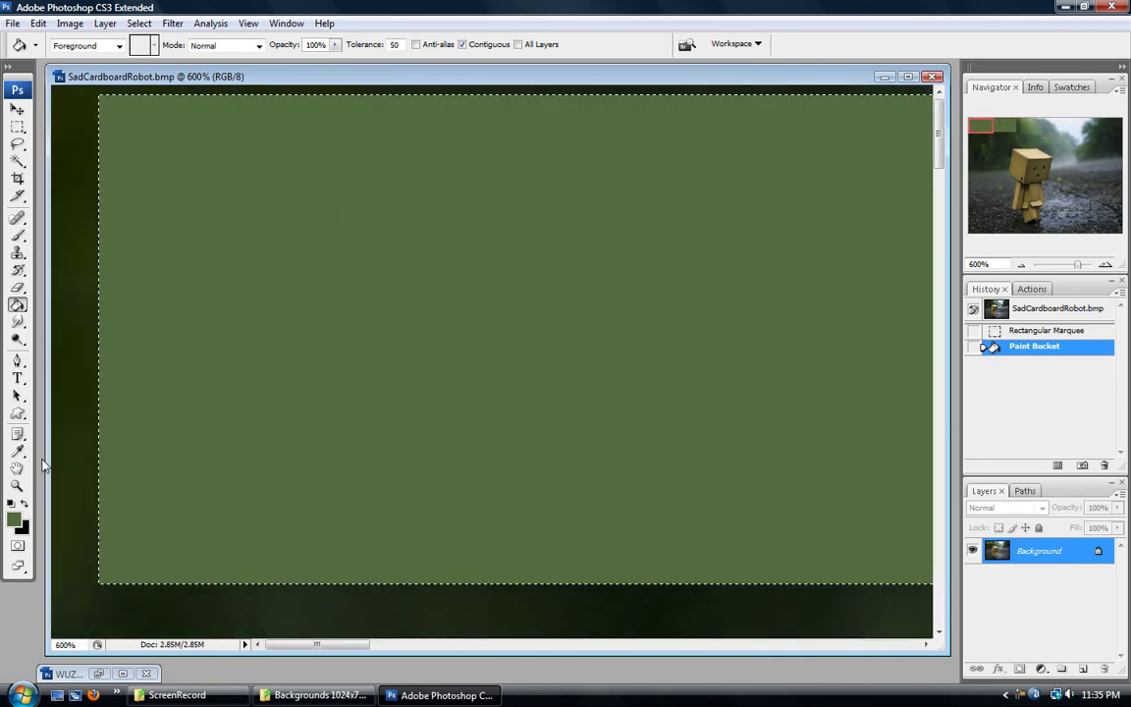
pyautogui.click(16, 485)
pyautogui.keyDown('alt'); pyautogui.click(286, 367); pyautogui.keyUp('alt')
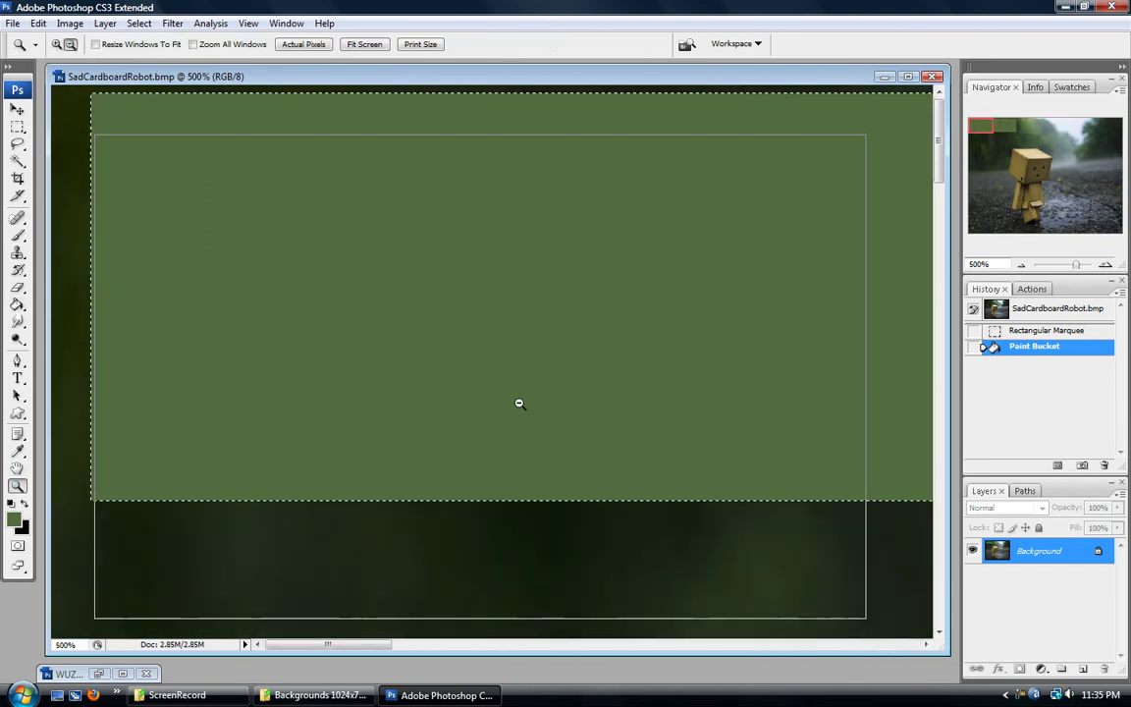
pyautogui.click(992, 308)
# Step: Select the dark trees to the left of and above the robot's head with the Magic Wand at tolerance 20
pyautogui.click(18, 161)
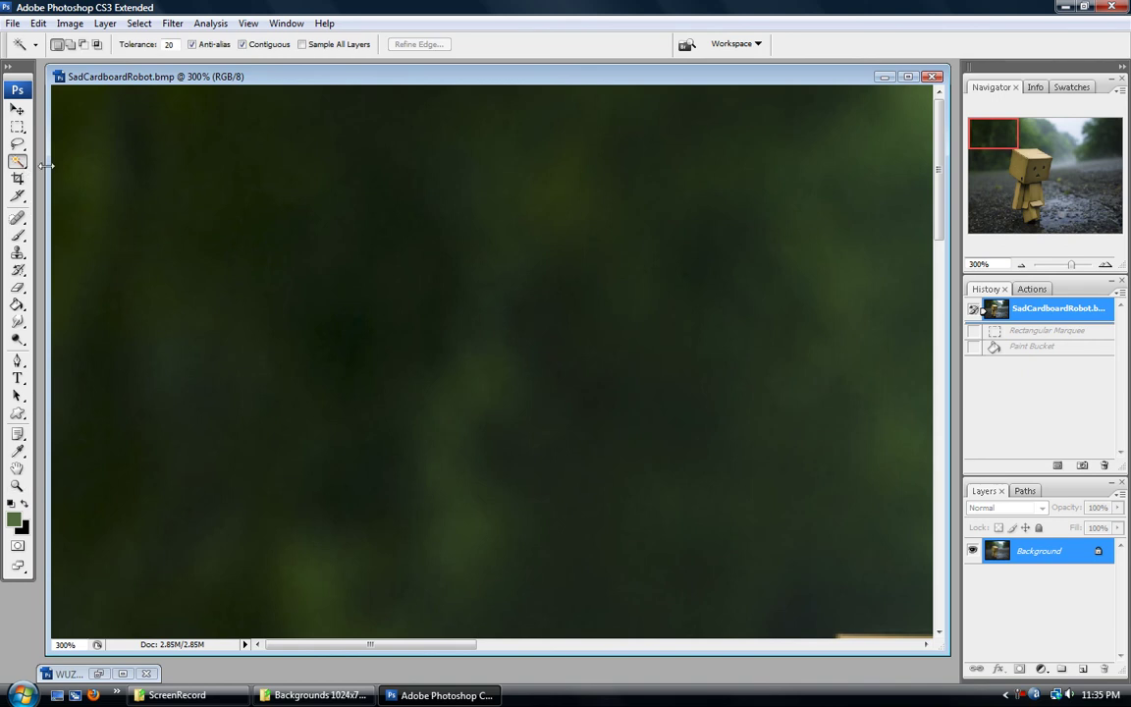
pyautogui.click(403, 349)
pyautogui.keyDown('shift'); pyautogui.click(471, 381); pyautogui.keyUp('shift')
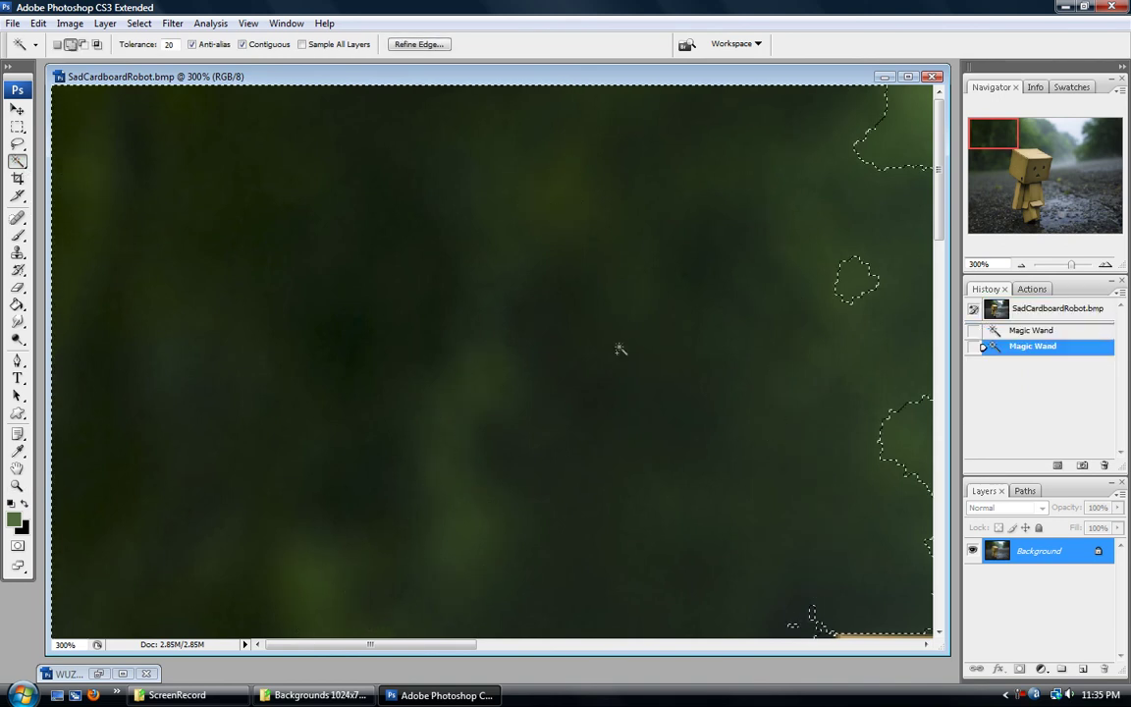
pyautogui.keyDown('shift'); pyautogui.click(702, 329); pyautogui.keyUp('shift')
pyautogui.keyDown('shift'); pyautogui.click(901, 285); pyautogui.keyUp('shift')
pyautogui.moveTo(1023, 160); pyautogui.dragTo(1004, 143)
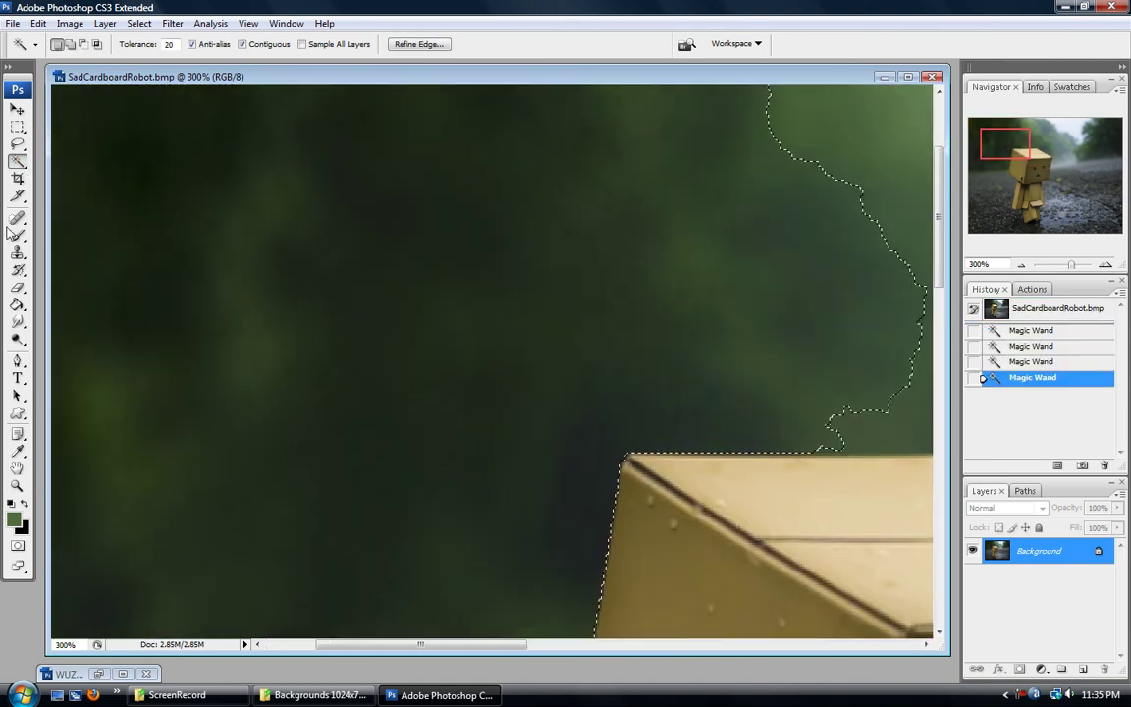
# Step: Fill the Magic Wand selection with green, inspect the fill's edges, and revert to the original snapshot
pyautogui.click(18, 304)
pyautogui.click(305, 288)
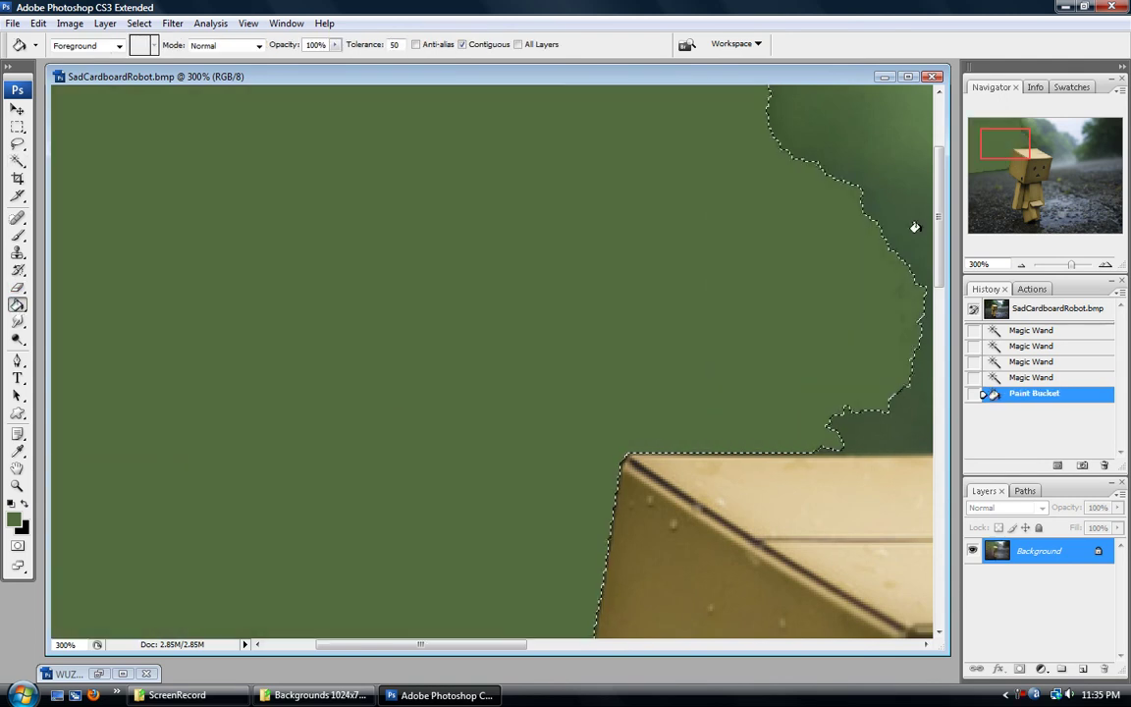
pyautogui.moveTo(1004, 160)
pyautogui.mouseDown()
pyautogui.moveTo(995, 189)
pyautogui.moveTo(992, 174)
pyautogui.mouseUp()
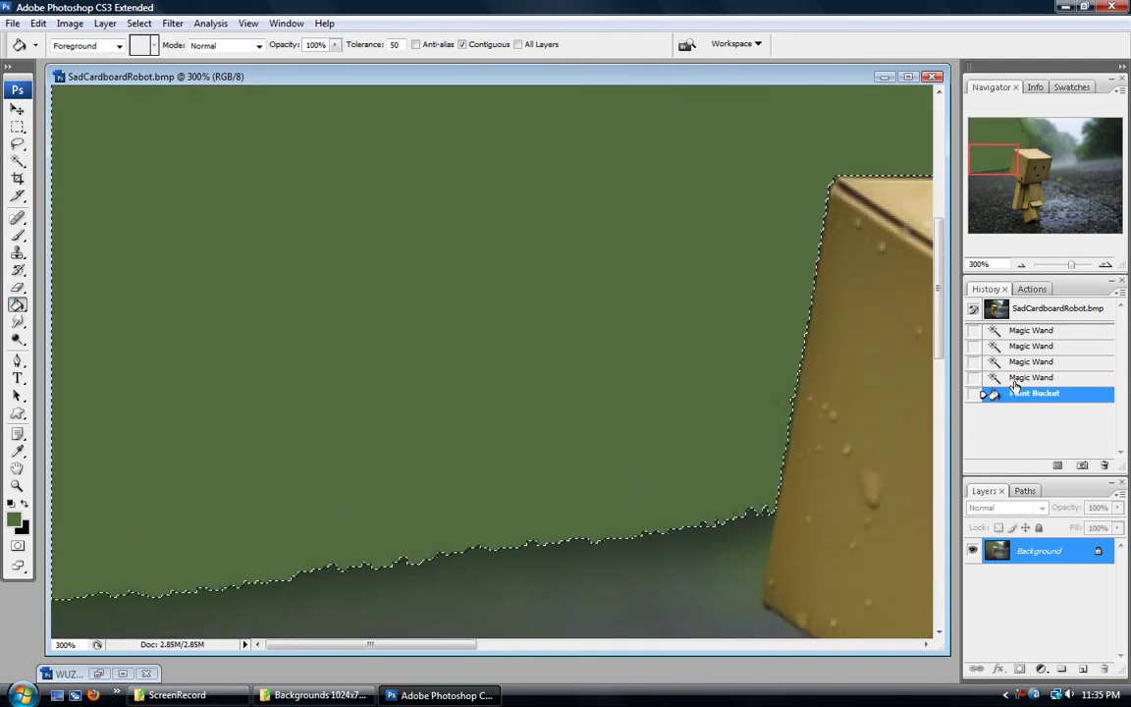
pyautogui.click(1021, 311)
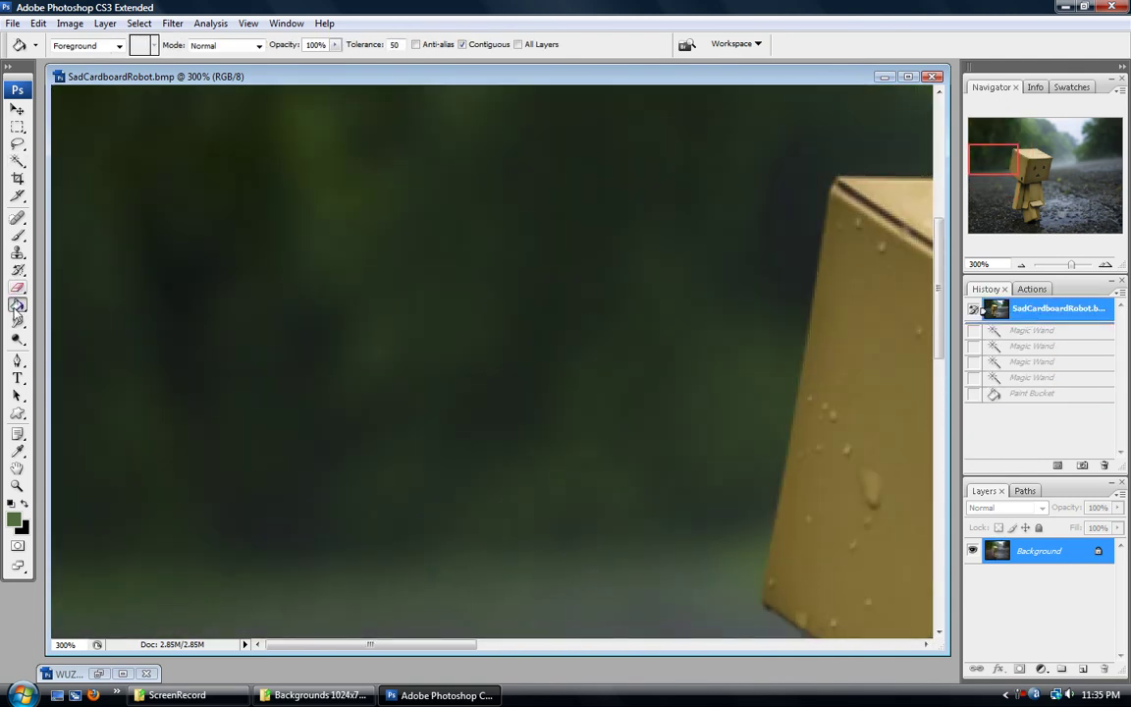
# Step: Test the Paint Bucket in Darker Color mode on the dark trees and revert to the original snapshot
pyautogui.click(258, 45)
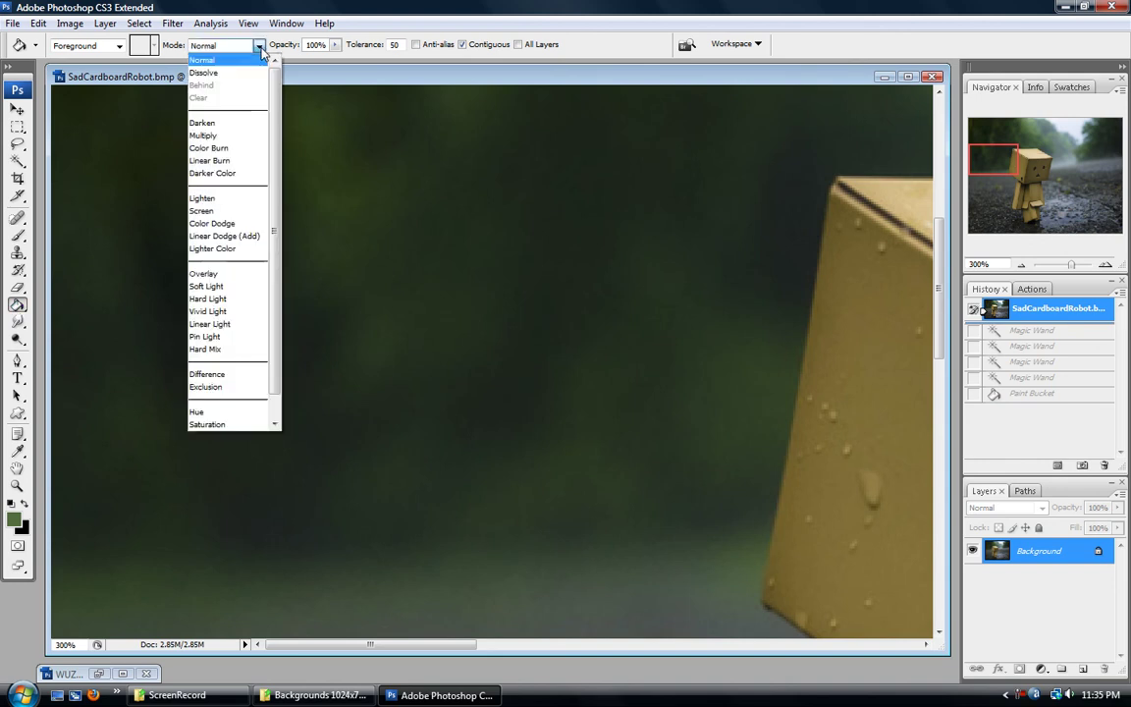
pyautogui.click(235, 173)
pyautogui.click(359, 198)
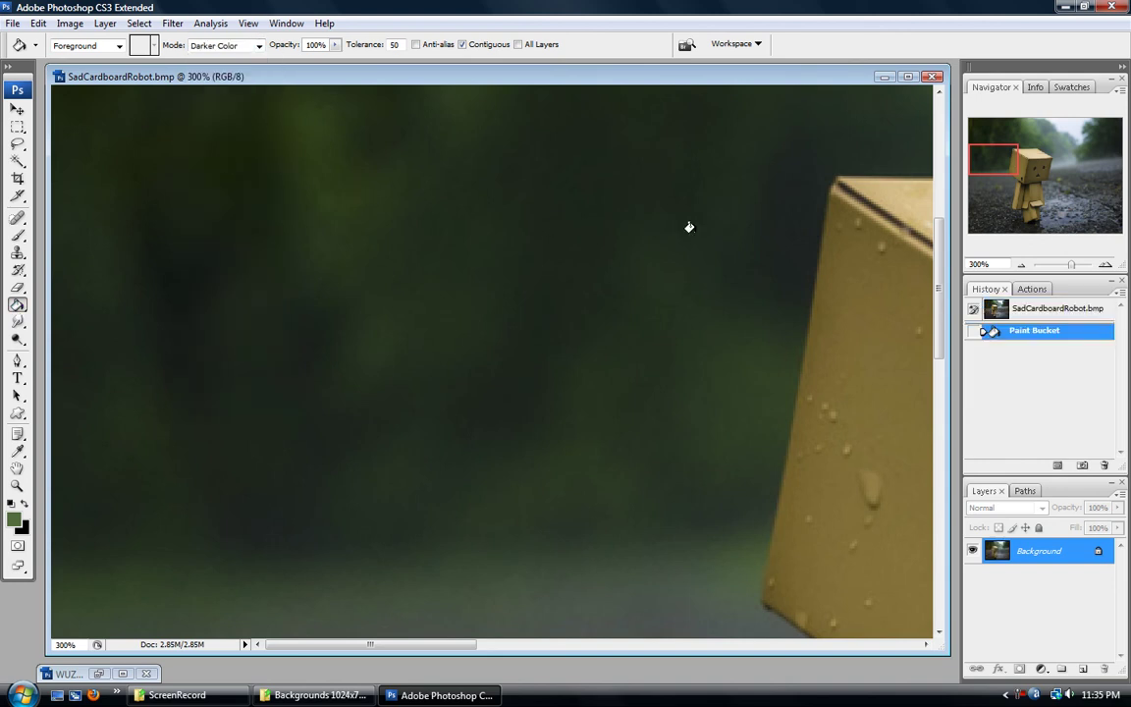
pyautogui.click(661, 164)
pyautogui.click(1057, 311)
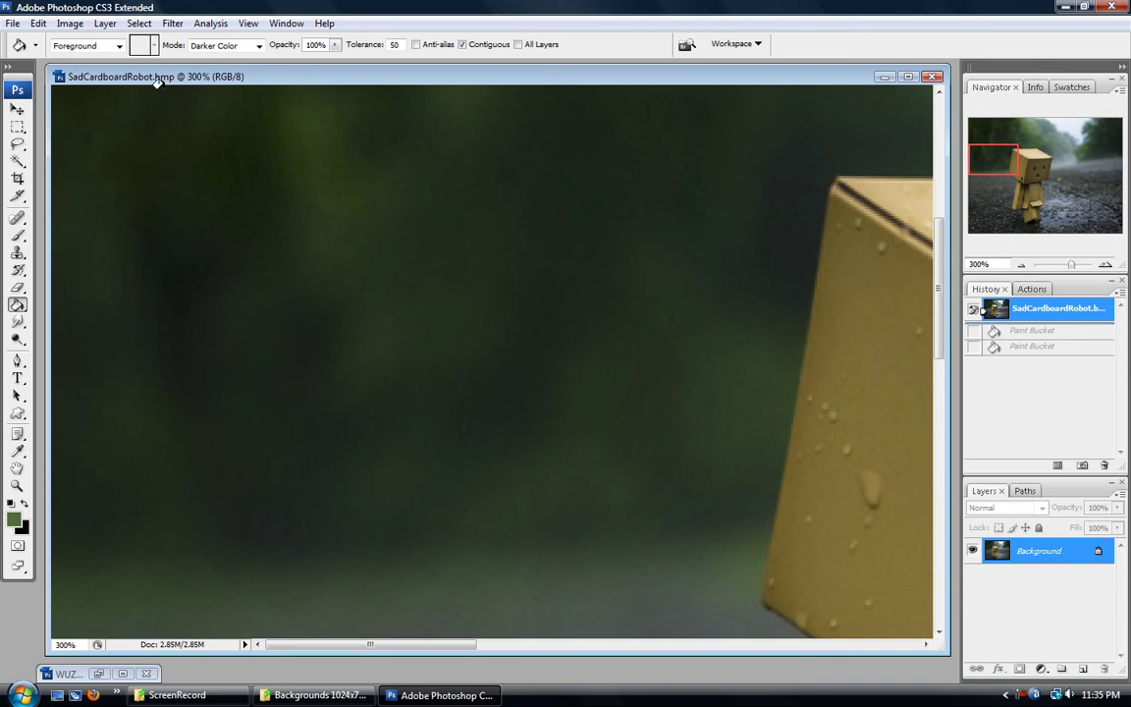
# Step: Test a green Paint Bucket fill in Overlay mode on the dark trees, inspect its edge, and undo it
pyautogui.click(240, 46)
pyautogui.click(230, 251)
pyautogui.click(360, 204)
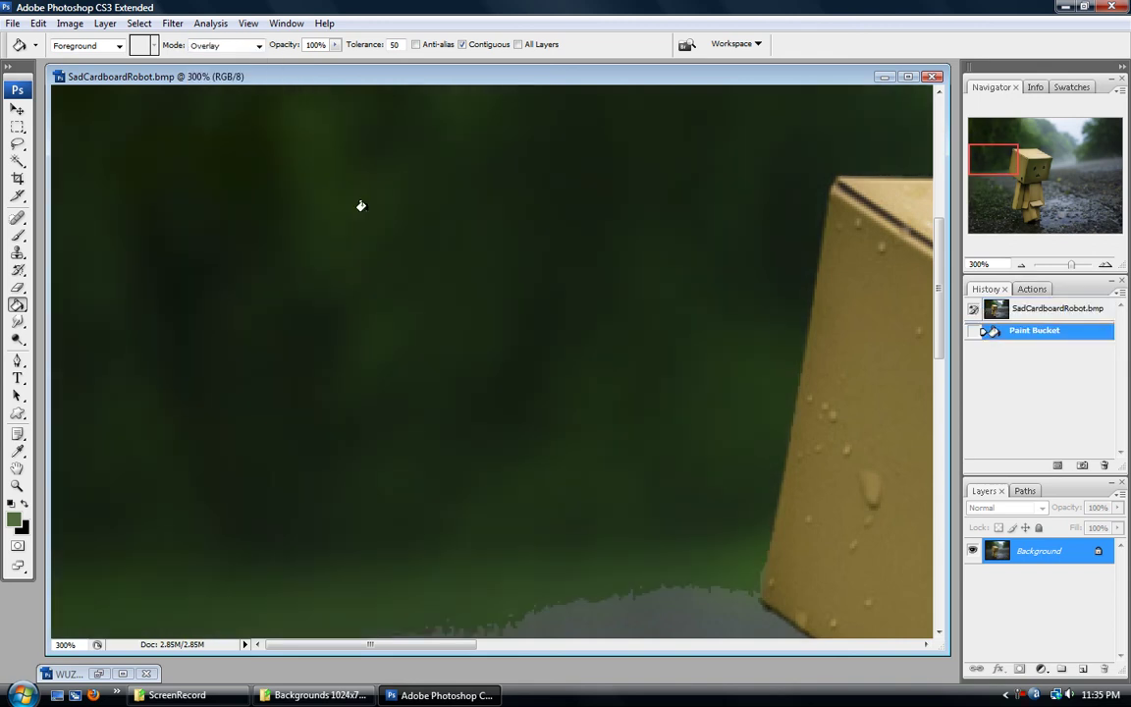
pyautogui.moveTo(997, 156)
pyautogui.mouseDown()
pyautogui.moveTo(1003, 166)
pyautogui.moveTo(1033, 132)
pyautogui.mouseUp()
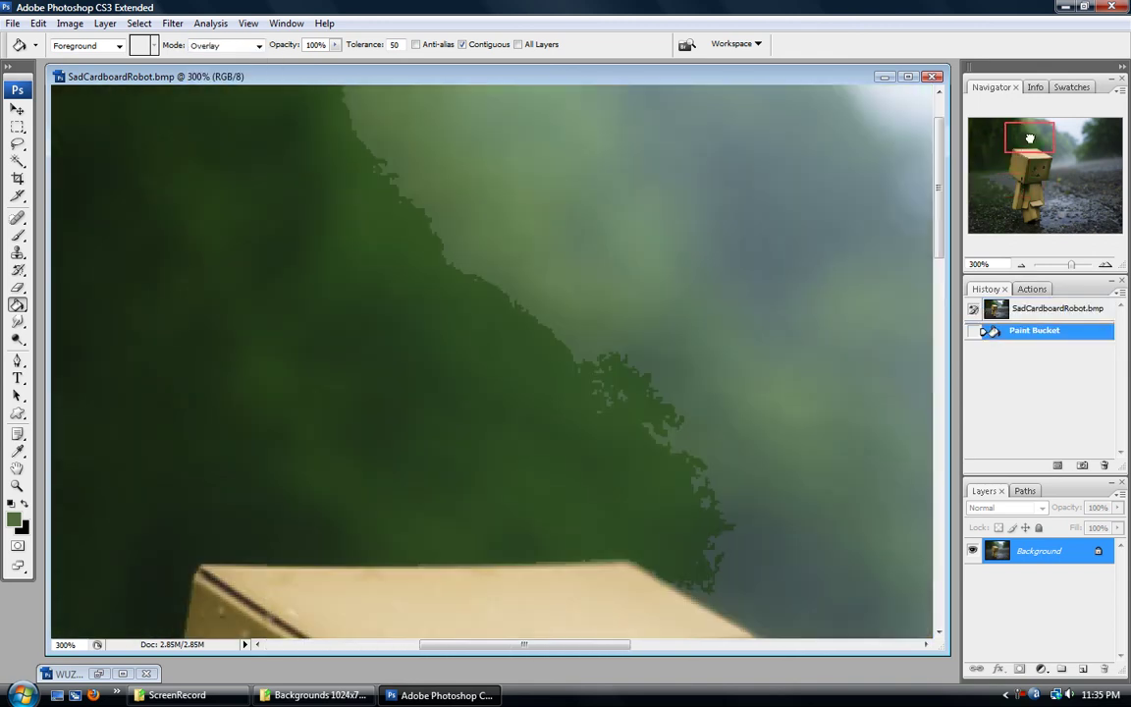
pyautogui.hotkey('ctrl', 'z')
# Step: Set the Paint Bucket's blending mode back to Normal
pyautogui.click(257, 46)
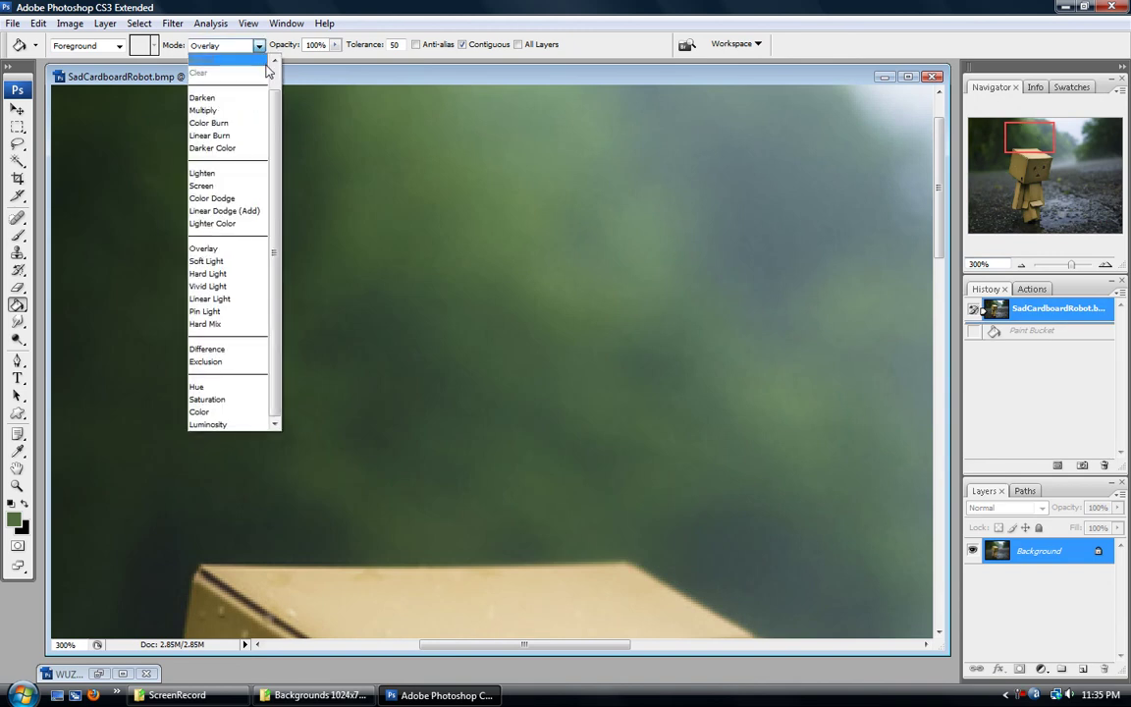
pyautogui.moveTo(277, 104); pyautogui.dragTo(276, 77)
pyautogui.click(232, 62)
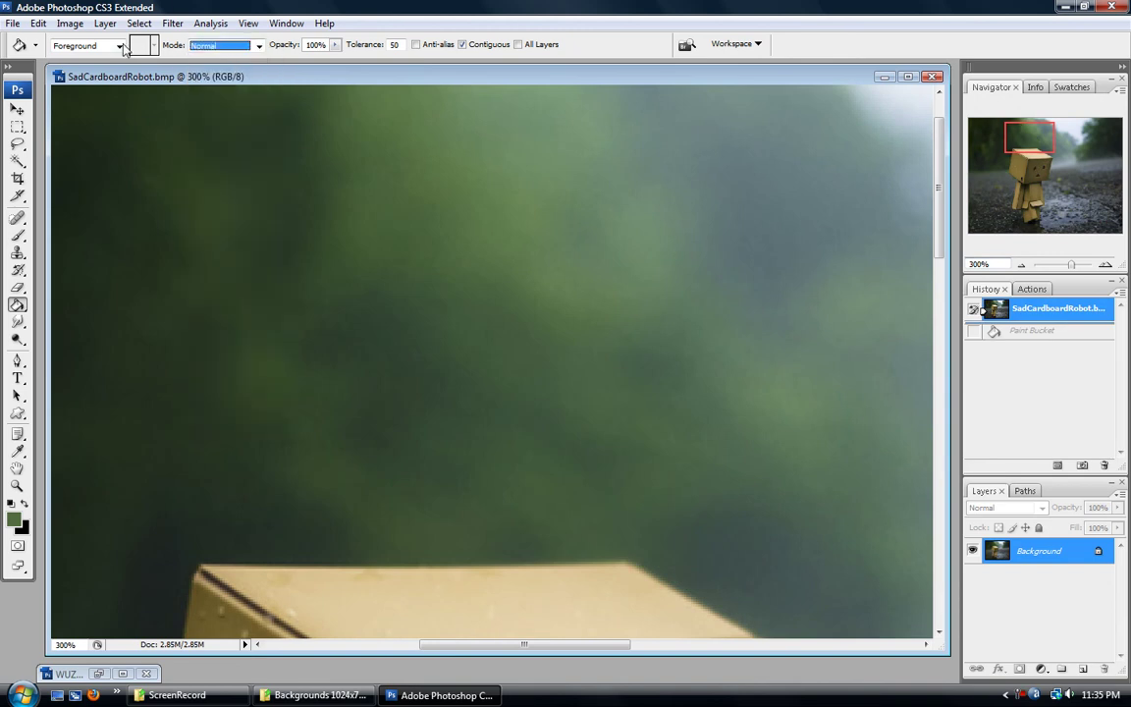
# Step: Switch to the Gradient tool, preview presets such as Transparent Rainbow, and apply the Foreground to Background preset
pyautogui.click(18, 305)
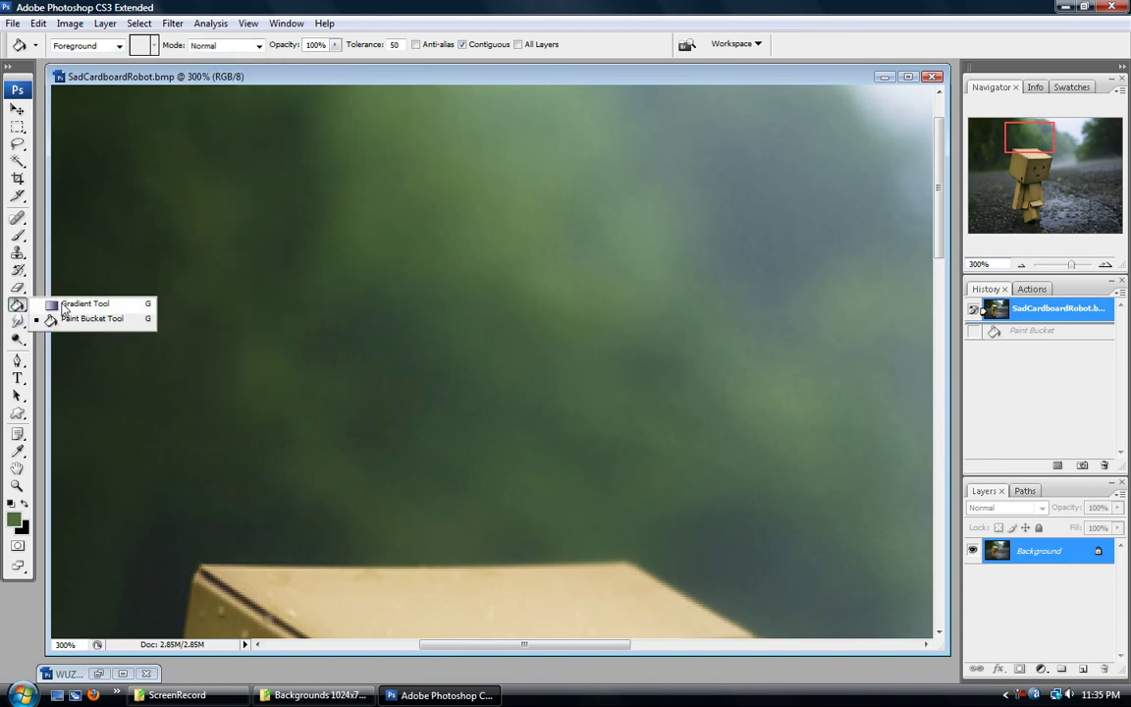
pyautogui.click(65, 306)
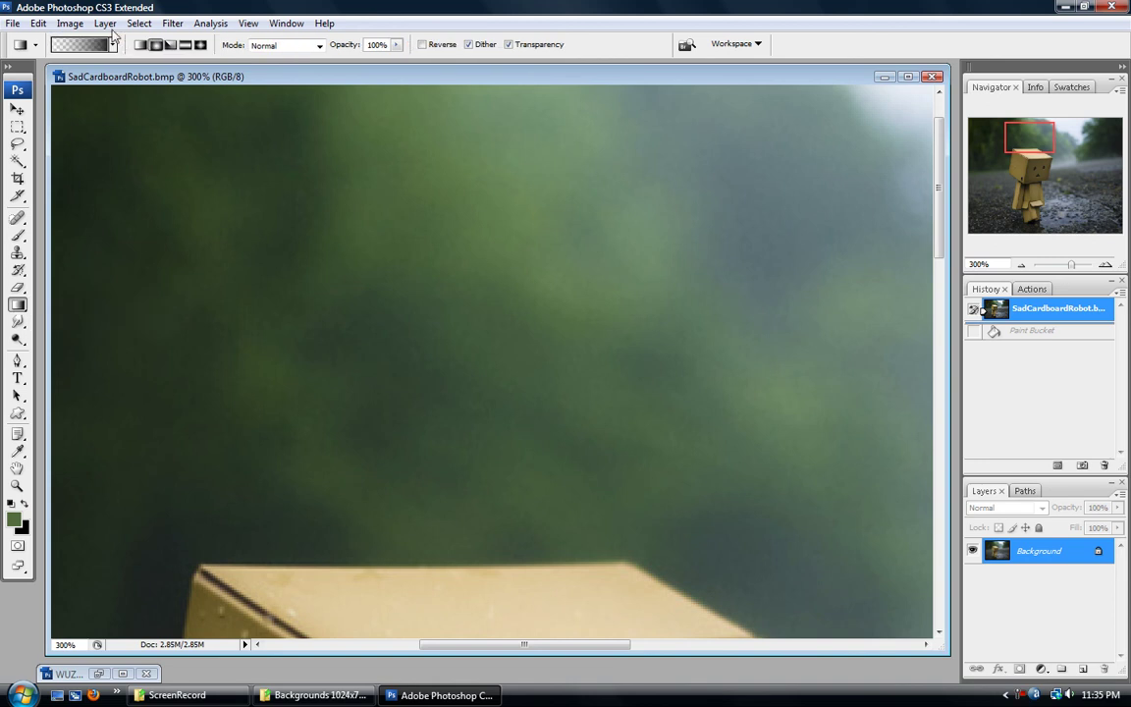
pyautogui.click(71, 43)
pyautogui.click(430, 159)
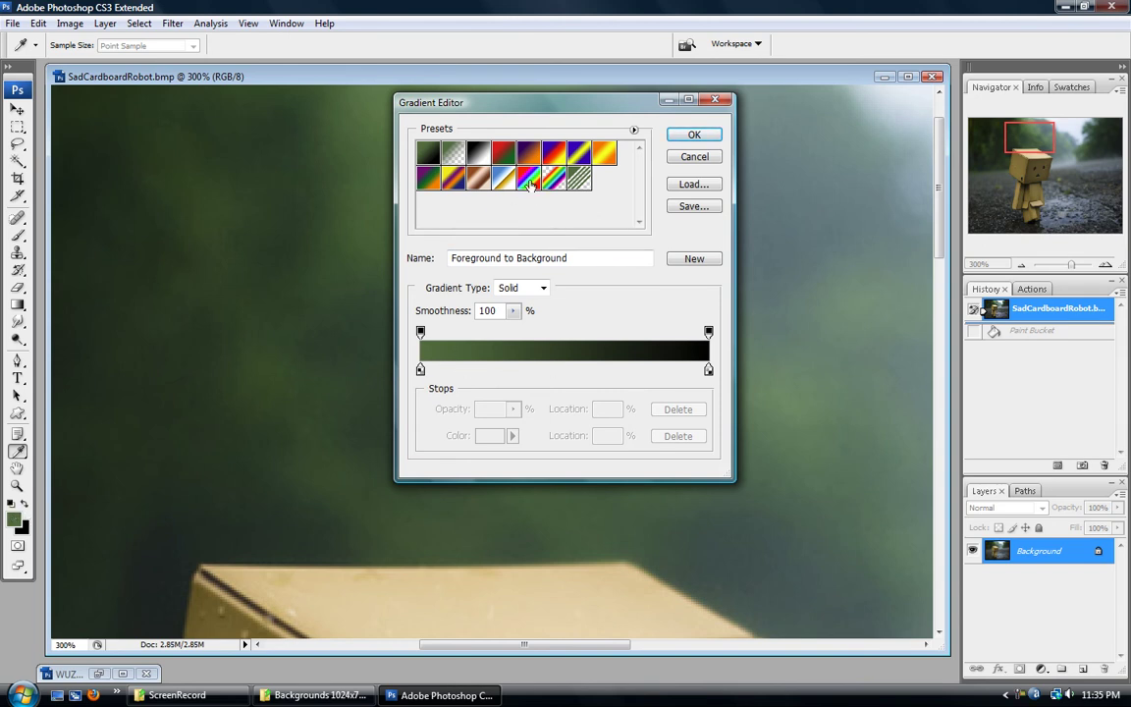
pyautogui.click(503, 183)
pyautogui.click(500, 180)
pyautogui.click(553, 178)
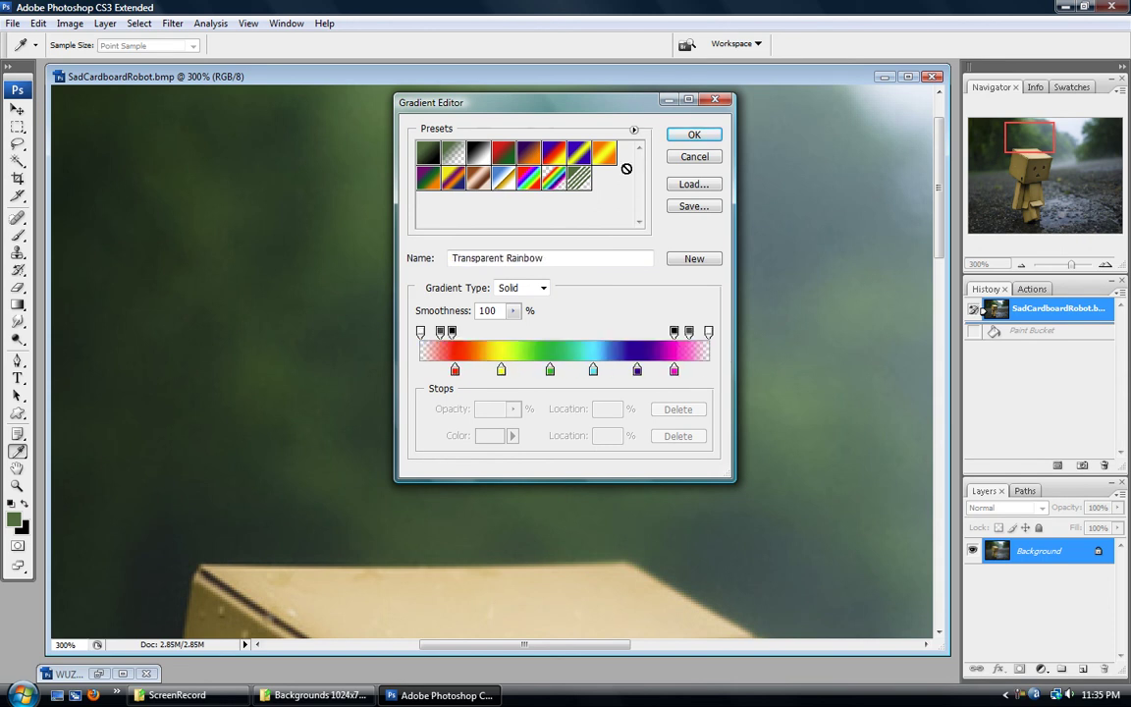
pyautogui.click(426, 152)
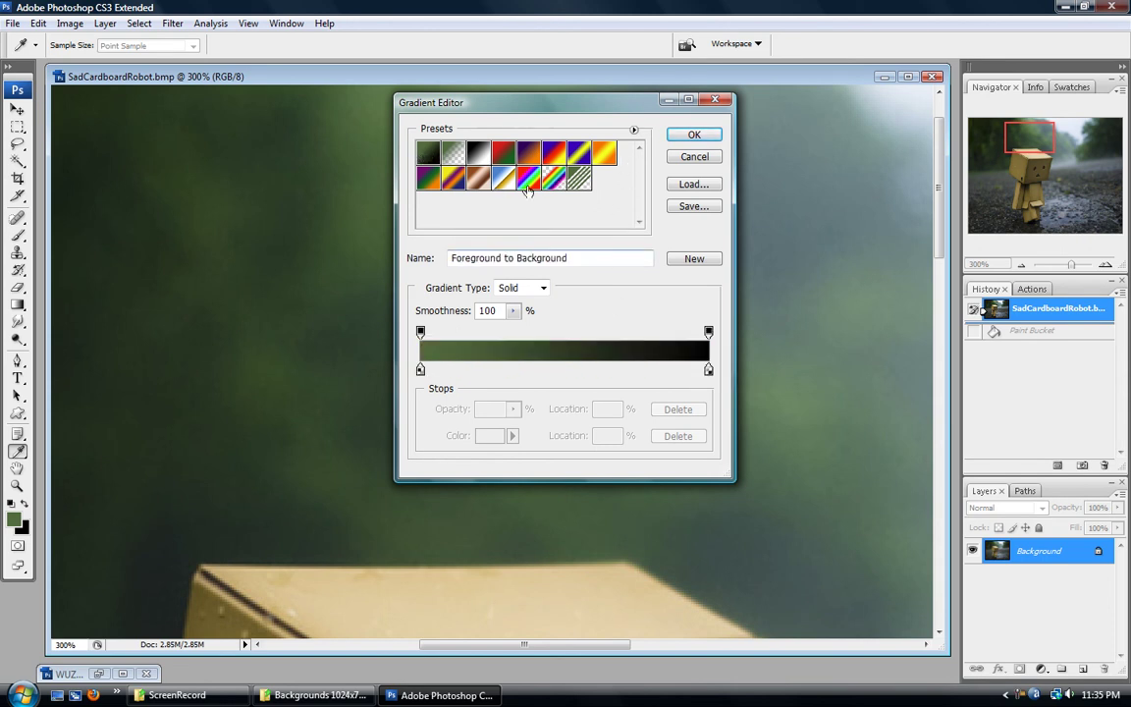
pyautogui.click(694, 135)
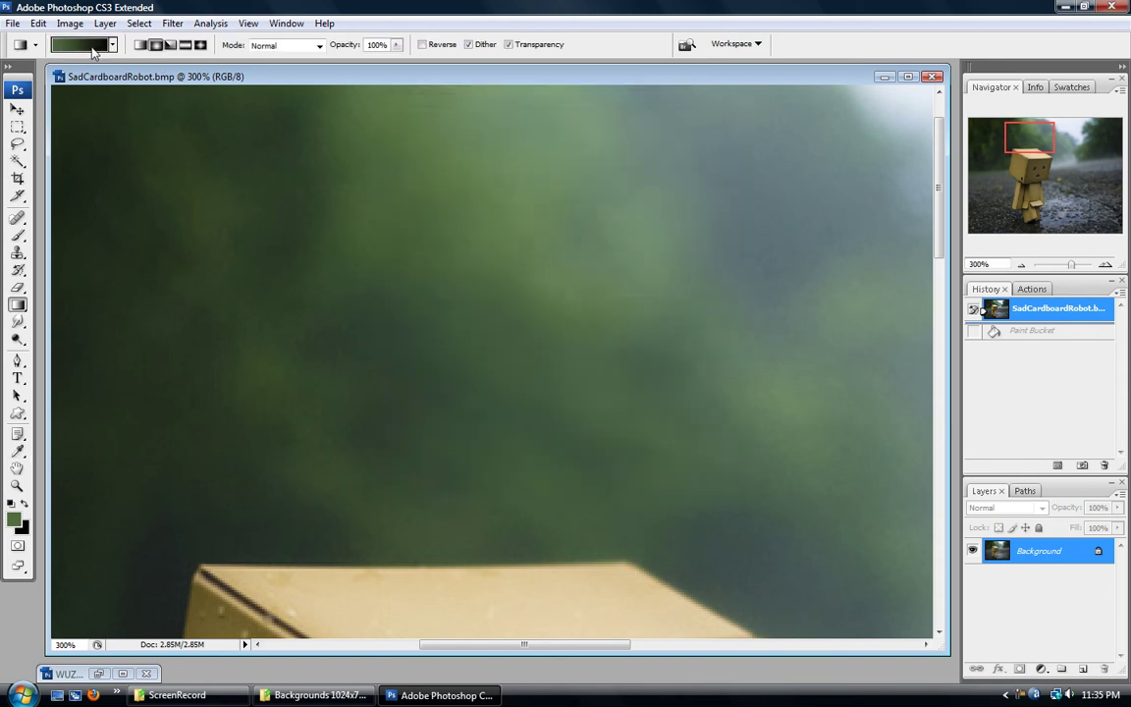
# Step: Set the foreground to bright green #4b9411 and swap it into the background colour
pyautogui.click(14, 522)
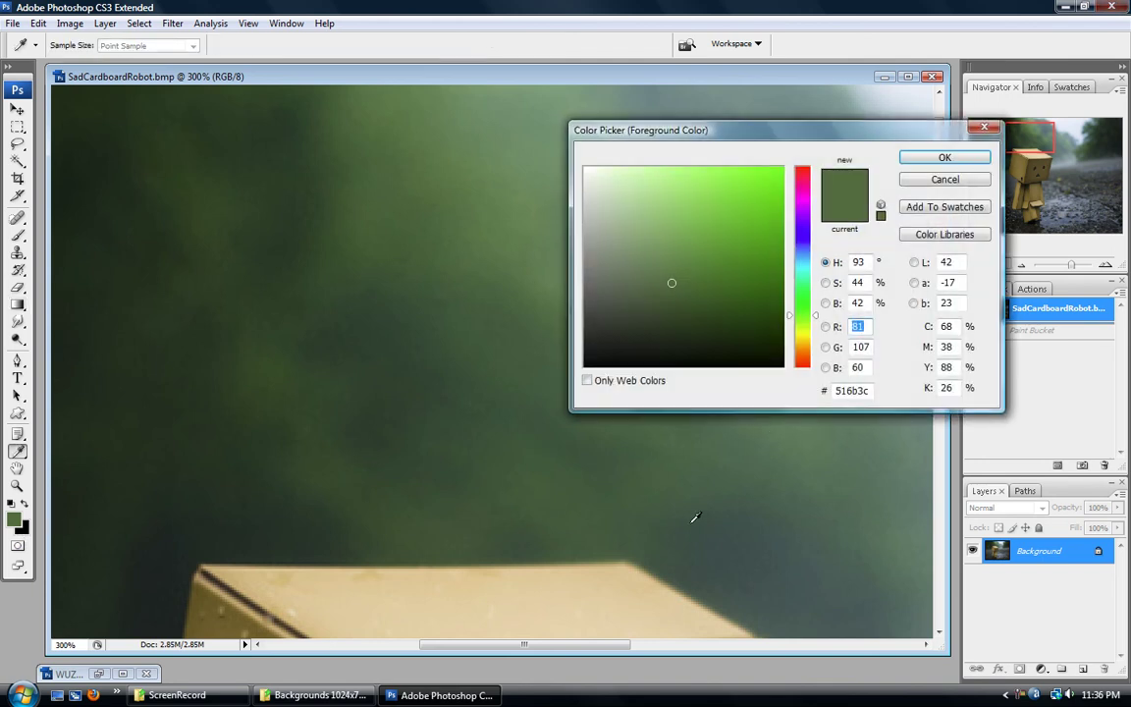
pyautogui.click(760, 251)
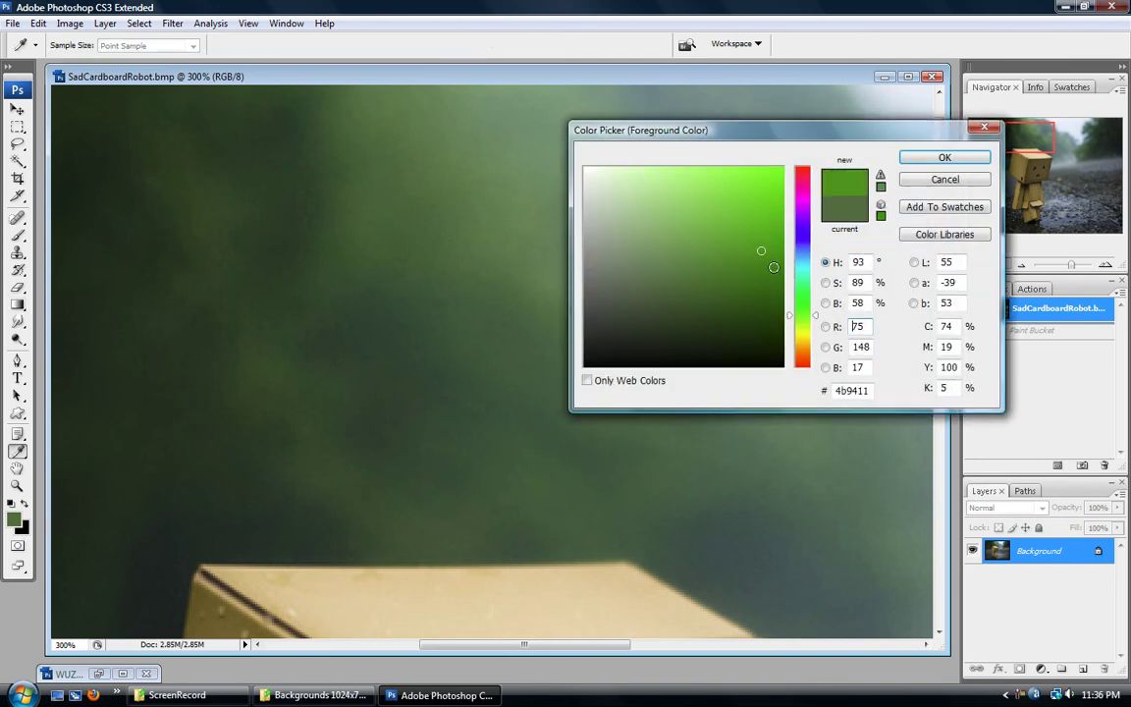
pyautogui.click(917, 159)
pyautogui.click(24, 503)
# Step: Set the foreground colour to blue #0a7290
pyautogui.click(14, 520)
pyautogui.moveTo(746, 314); pyautogui.dragTo(766, 299)
pyautogui.click(770, 254)
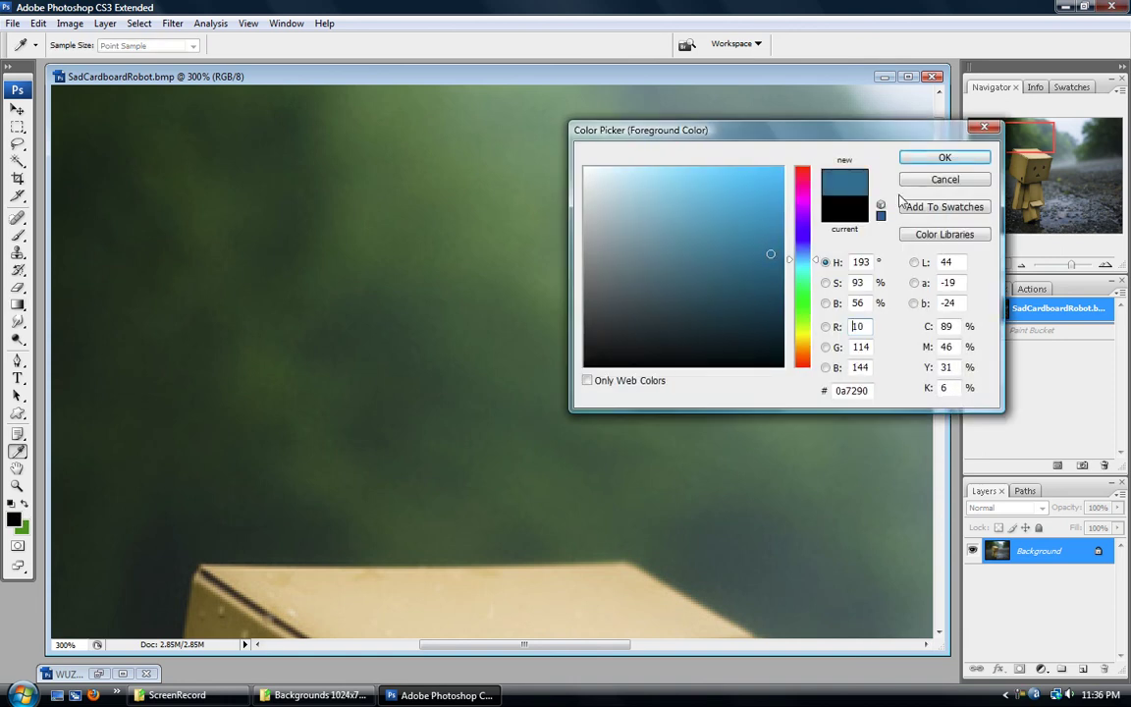
pyautogui.press('Return')
# Step: Draw a linear blue-to-green gradient over the whole picture, running diagonally from the robot's head to the puddle beyond its feet
pyautogui.click(17, 486)
pyautogui.click(393, 348)
pyautogui.click(503, 482)
pyautogui.click(369, 478)
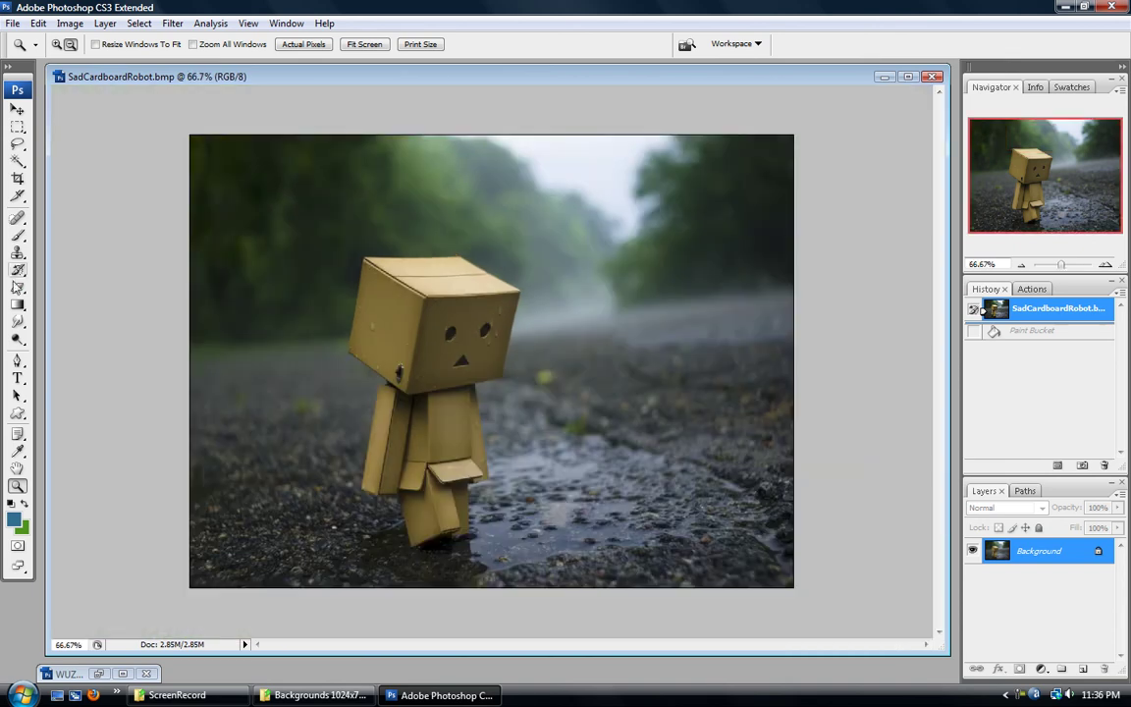
pyautogui.click(17, 304)
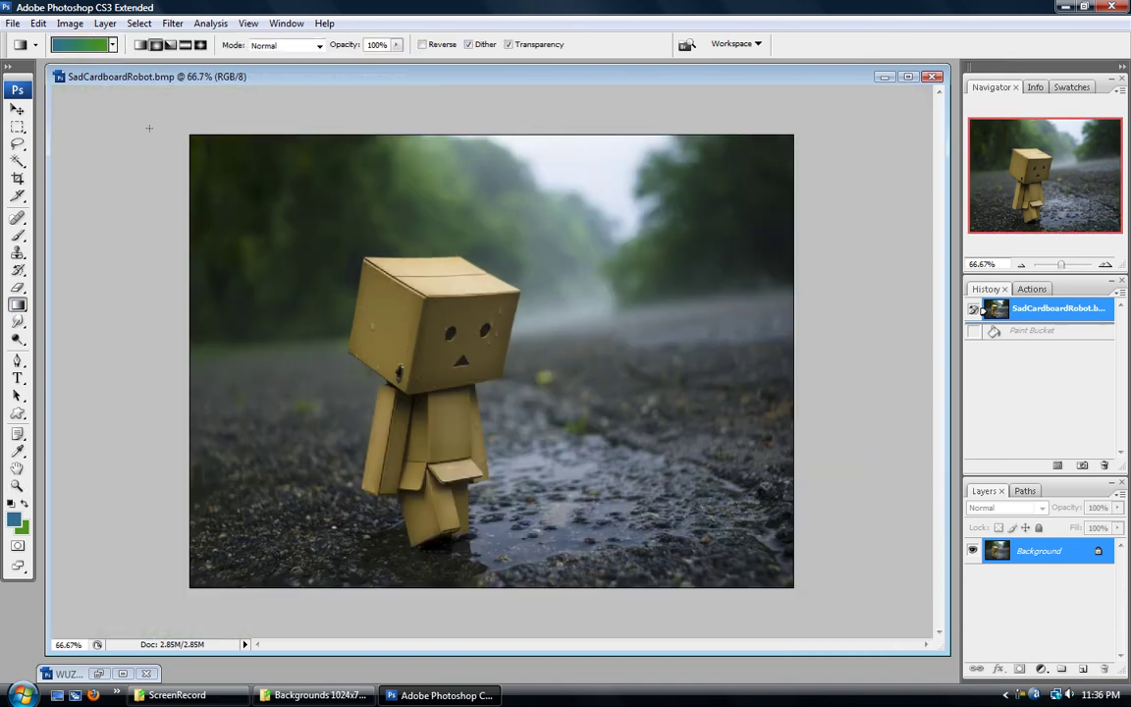
pyautogui.click(142, 45)
pyautogui.moveTo(384, 317); pyautogui.dragTo(597, 499)
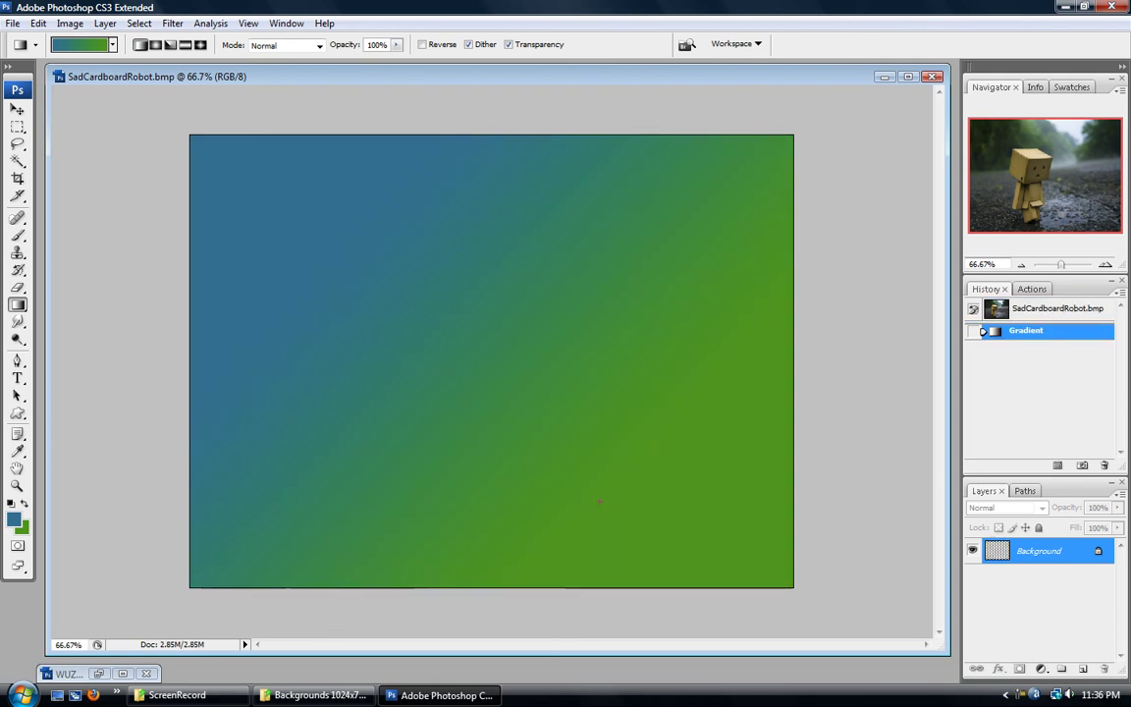
# Step: Revert the picture to the original photo and try linear blue-to-green gradients drawn in other directions, undoing each one
pyautogui.click(998, 312)
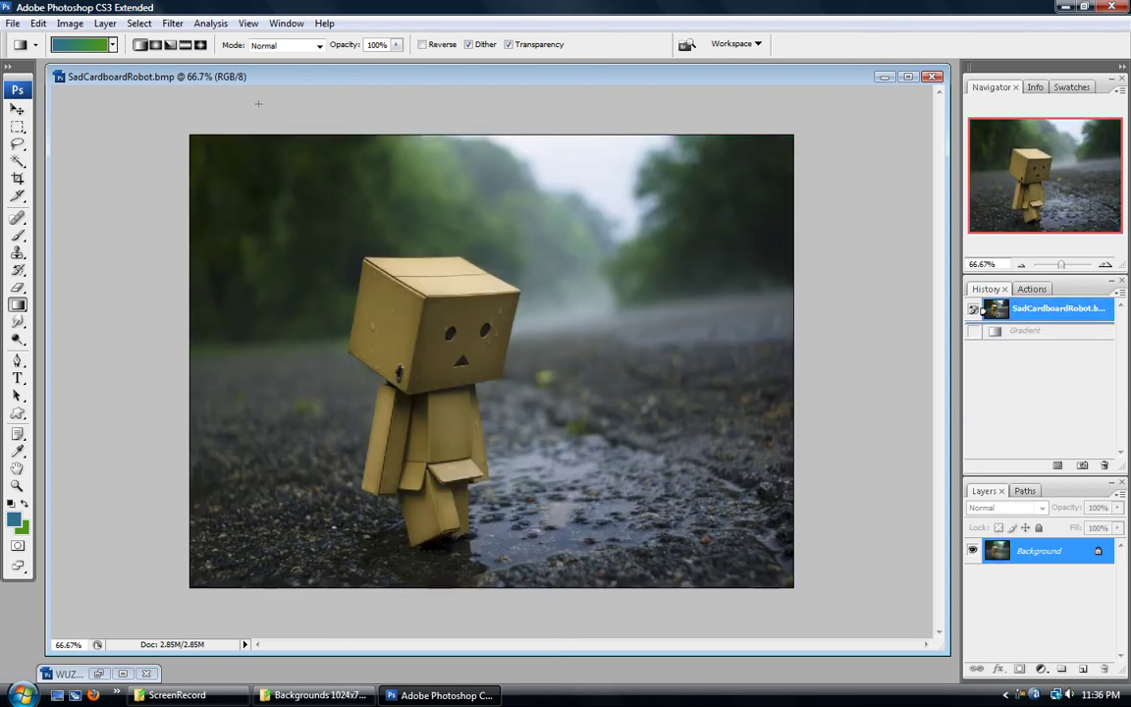
pyautogui.moveTo(558, 451); pyautogui.dragTo(560, 452)
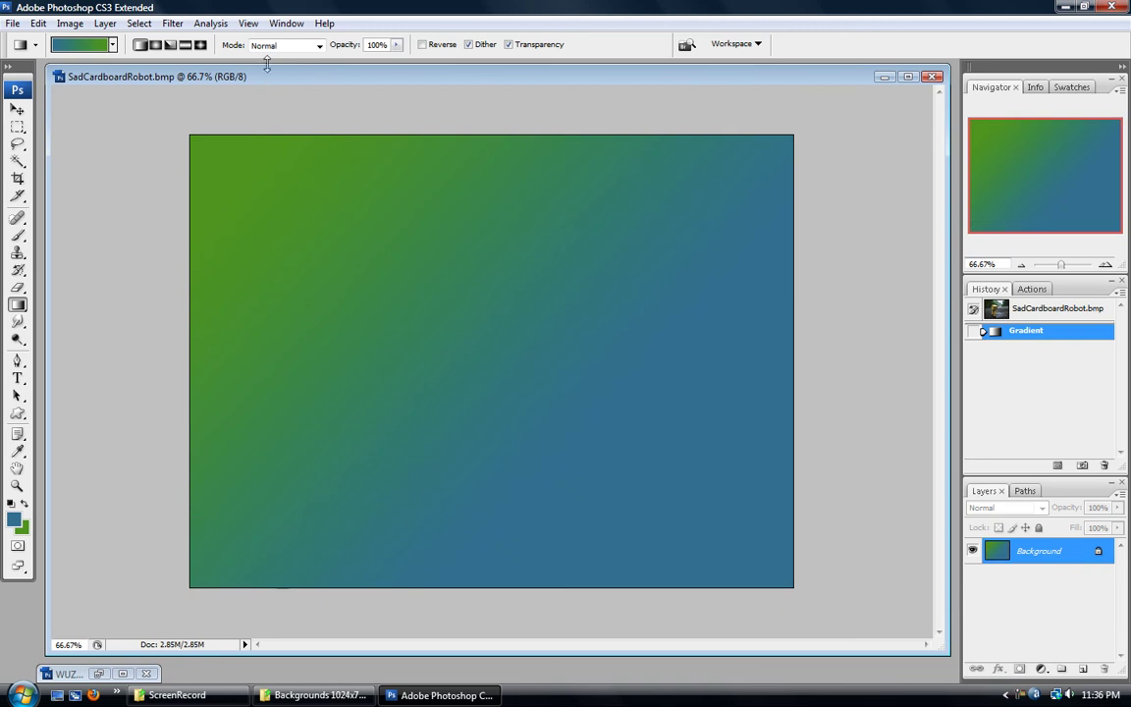
pyautogui.click(998, 310)
pyautogui.moveTo(456, 388); pyautogui.dragTo(575, 491)
pyautogui.hotkey('ctrl', 'z')
# Step: Swap the foreground and background colours, try a green-to-blue linear gradient diagonally towards the robot, and revert the photo
pyautogui.click(24, 506)
pyautogui.moveTo(278, 231); pyautogui.dragTo(452, 393)
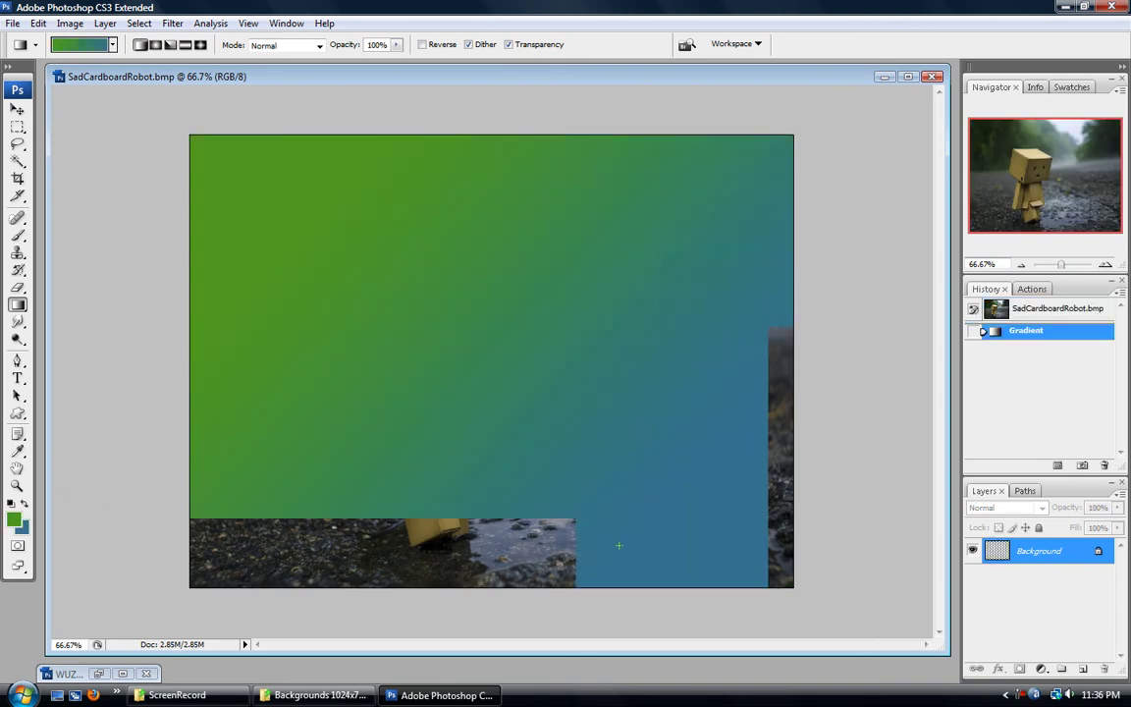
pyautogui.click(1070, 313)
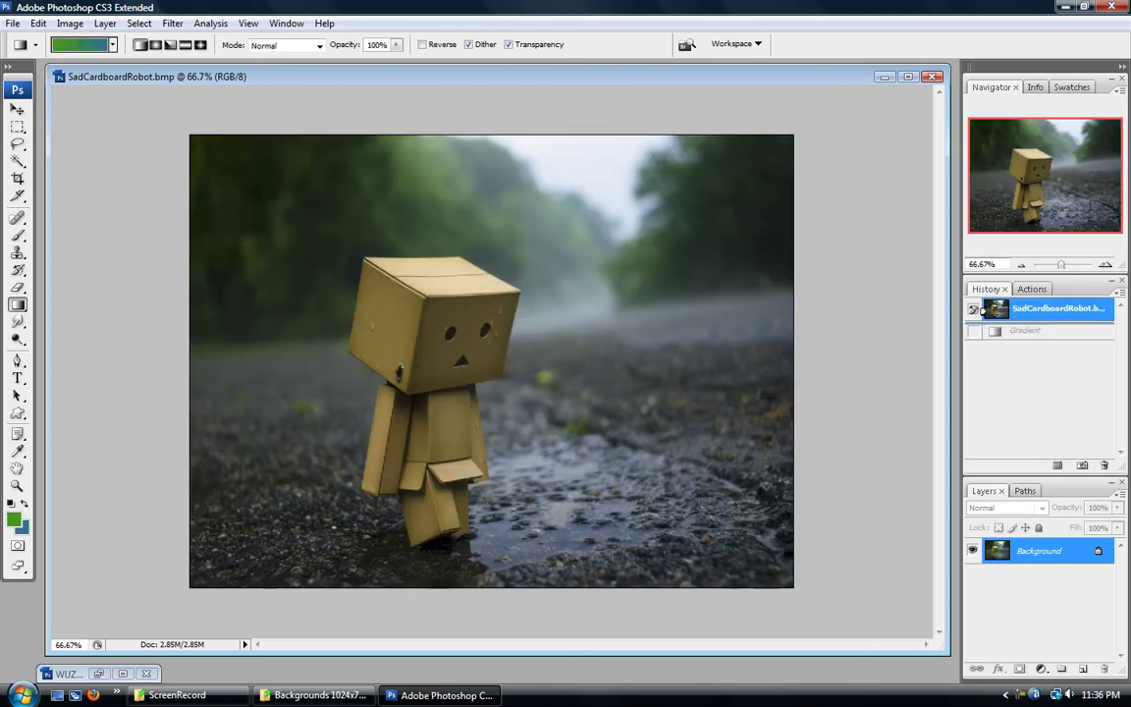
# Step: Try a diagonal linear gradient with Reverse enabled, restoring the original photo and the Reverse setting
pyautogui.click(424, 46)
pyautogui.moveTo(272, 237); pyautogui.dragTo(630, 475)
pyautogui.click(988, 308)
pyautogui.click(433, 43)
pyautogui.click(434, 43)
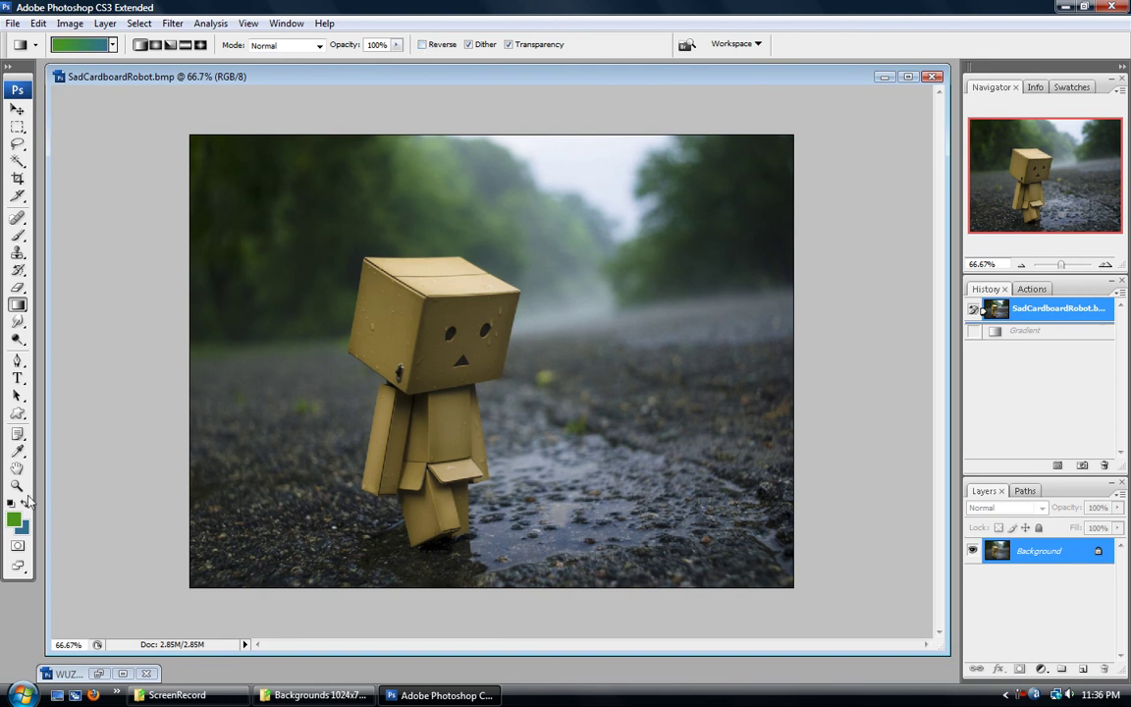
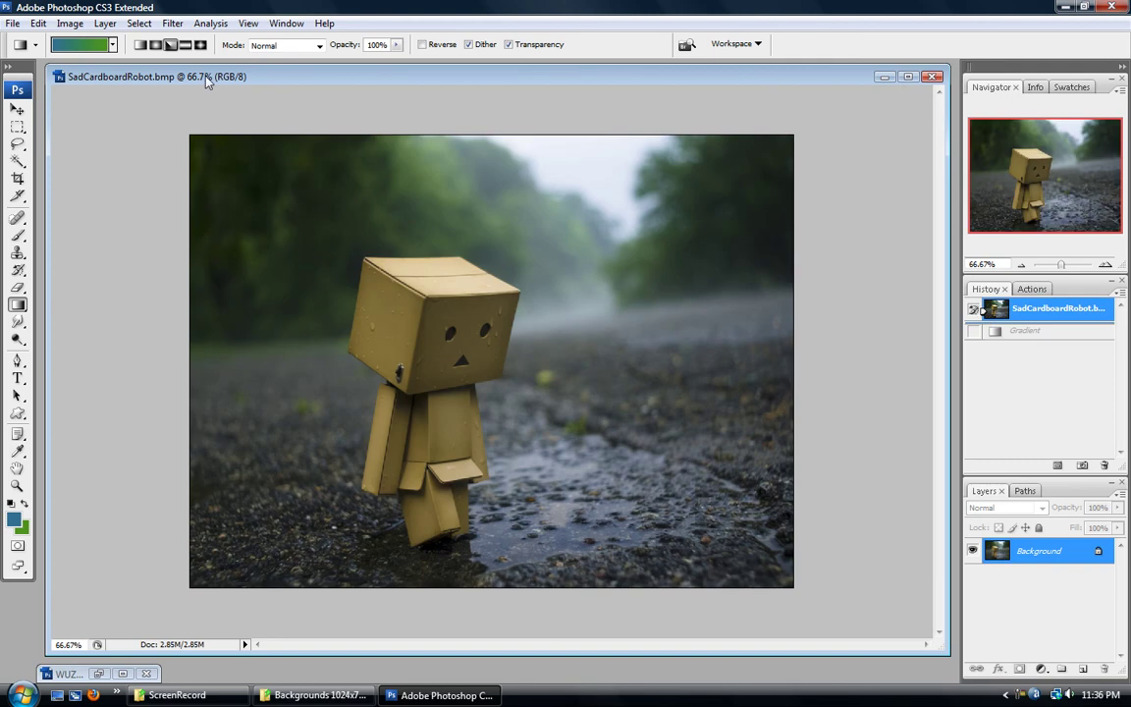
# Step: Try other gradient types over the picture, including Reflected and Diamond, reverting to the original photo after each
pyautogui.moveTo(458, 228); pyautogui.dragTo(406, 505)
pyautogui.hotkey('ctrl', 'z')
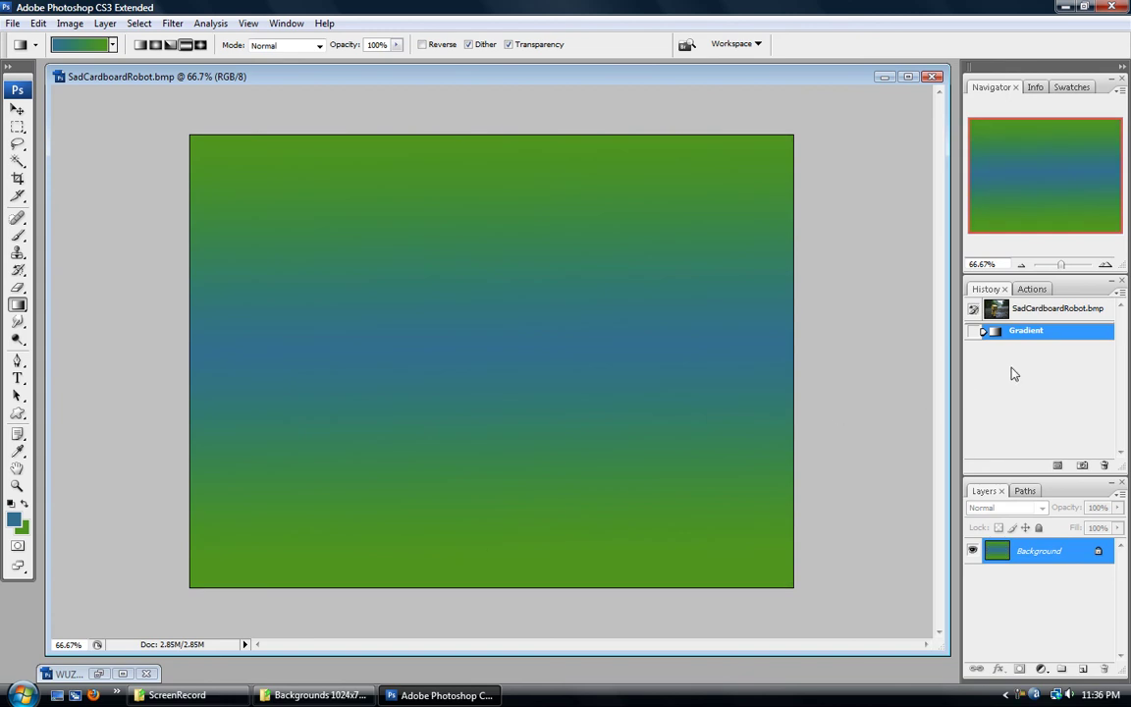
pyautogui.click(1014, 311)
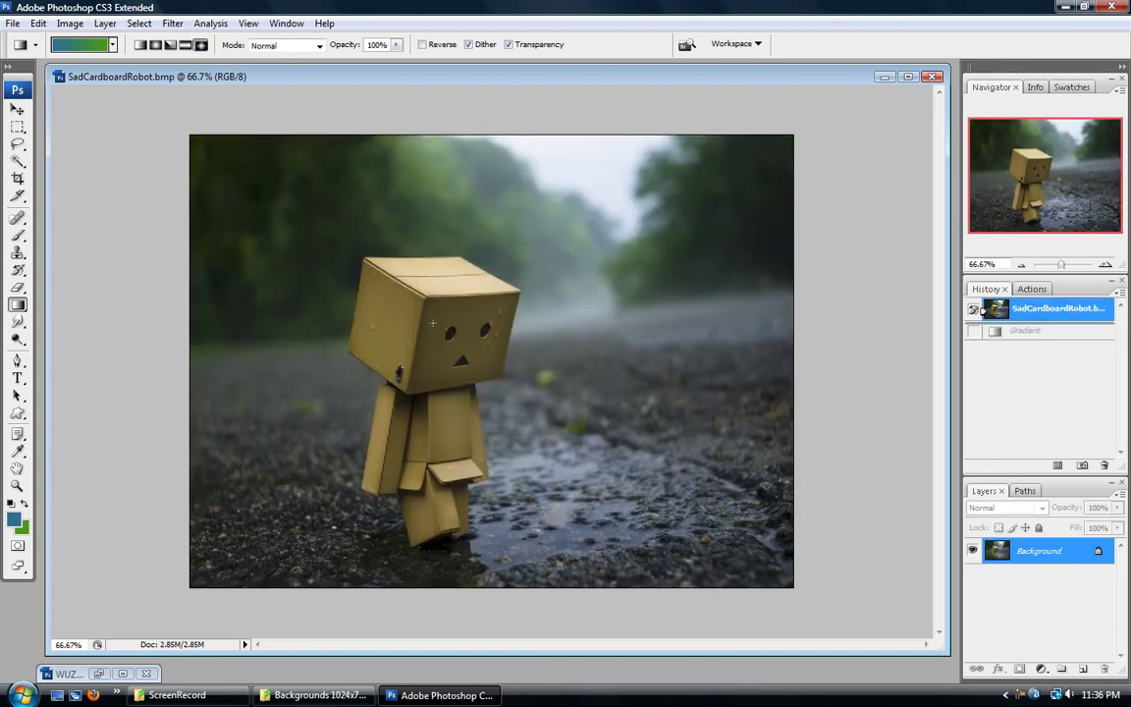
pyautogui.moveTo(432, 322); pyautogui.dragTo(507, 425)
pyautogui.click(996, 308)
# Step: Try a large diamond gradient at reduced opacity across the picture, restoring the photo and 100% opacity
pyautogui.click(397, 45)
pyautogui.moveTo(363, 61); pyautogui.dragTo(353, 61)
pyautogui.click(413, 4)
pyautogui.moveTo(348, 244); pyautogui.dragTo(720, 507)
pyautogui.click(994, 309)
pyautogui.moveTo(397, 51); pyautogui.dragTo(424, 9)
# Step: Try a diamond gradient in Linear Dodge mode outward from the robot's head, and revert the photo
pyautogui.click(295, 46)
pyautogui.scroll(5, 310, 57)
pyautogui.click(275, 219)
pyautogui.moveTo(441, 295); pyautogui.dragTo(621, 439)
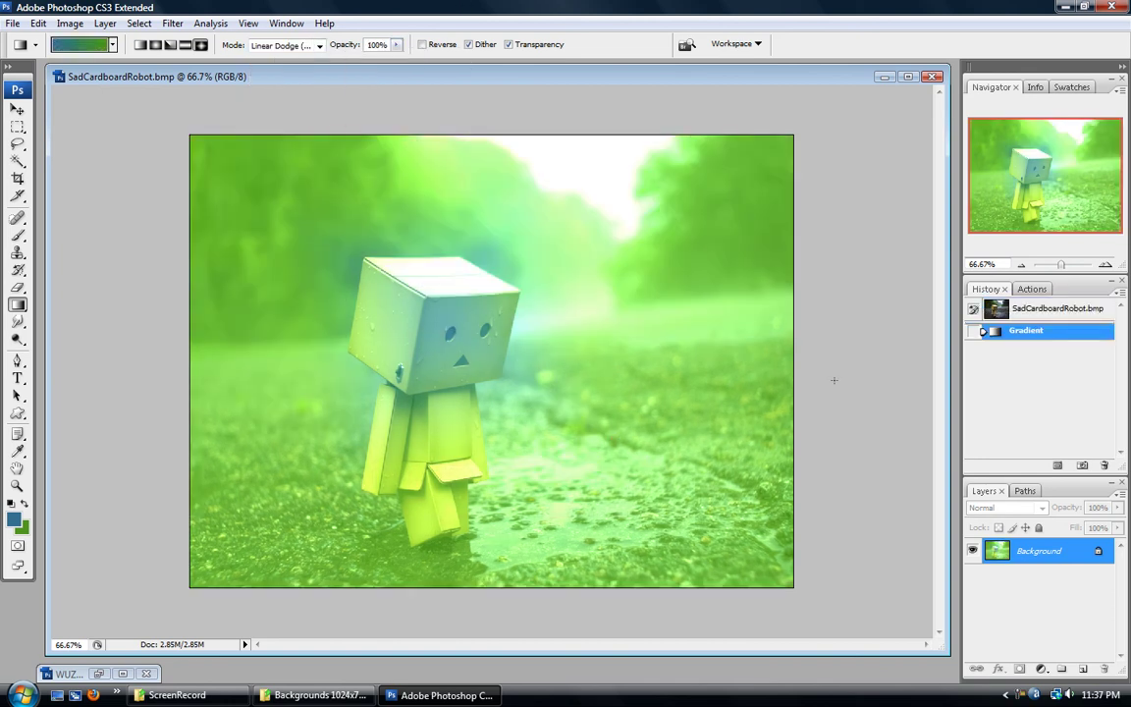
pyautogui.click(999, 313)
# Step: Try the diamond gradient in Vivid Light mode from the top of the robot's head, and revert the photo
pyautogui.click(285, 45)
pyautogui.click(260, 261)
pyautogui.moveTo(412, 265); pyautogui.dragTo(638, 398)
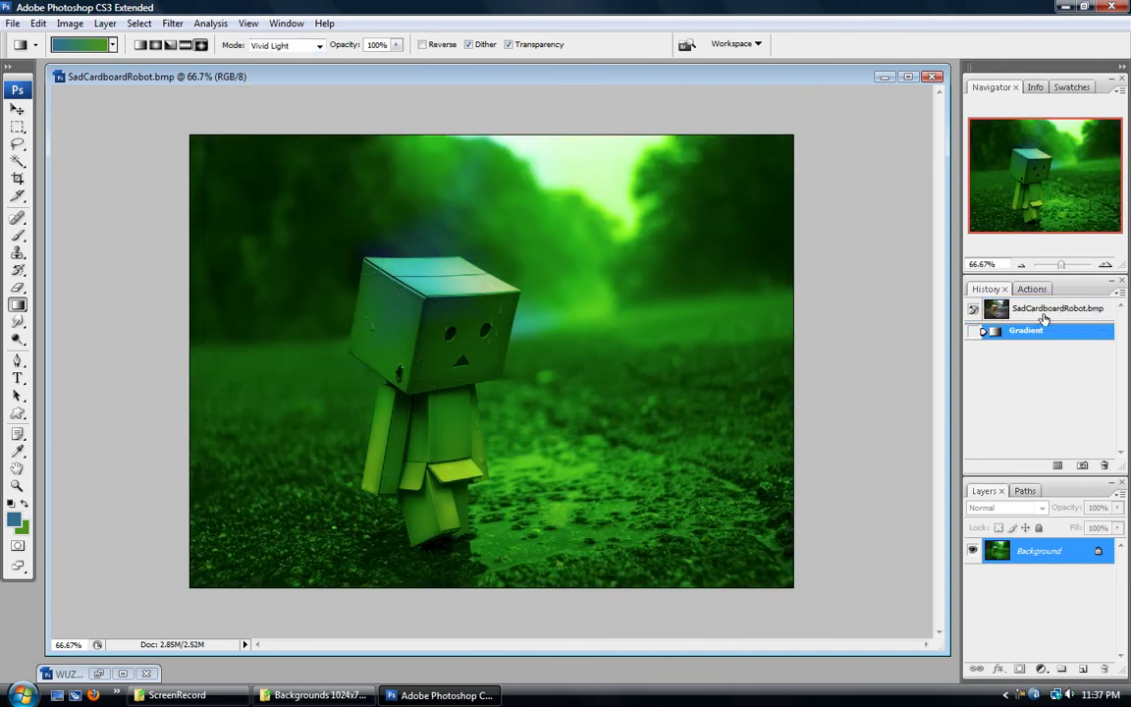
pyautogui.click(1043, 315)
# Step: Set the gradient's blending mode back to Normal and its type to Radial
pyautogui.click(294, 45)
pyautogui.scroll(1, 297, 66)
pyautogui.click(296, 61)
pyautogui.click(155, 45)
# Step: Examine the current gradient's starting colour stop in the Gradient Editor and look over the available presets
pyautogui.click(99, 46)
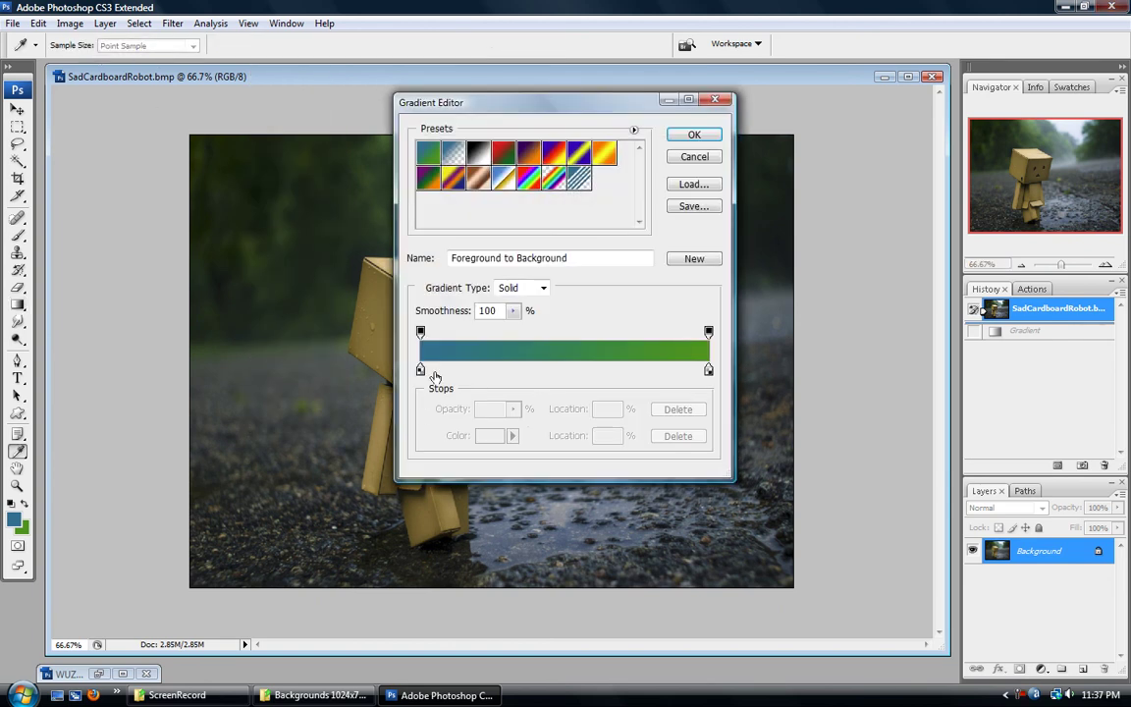
pyautogui.click(421, 371)
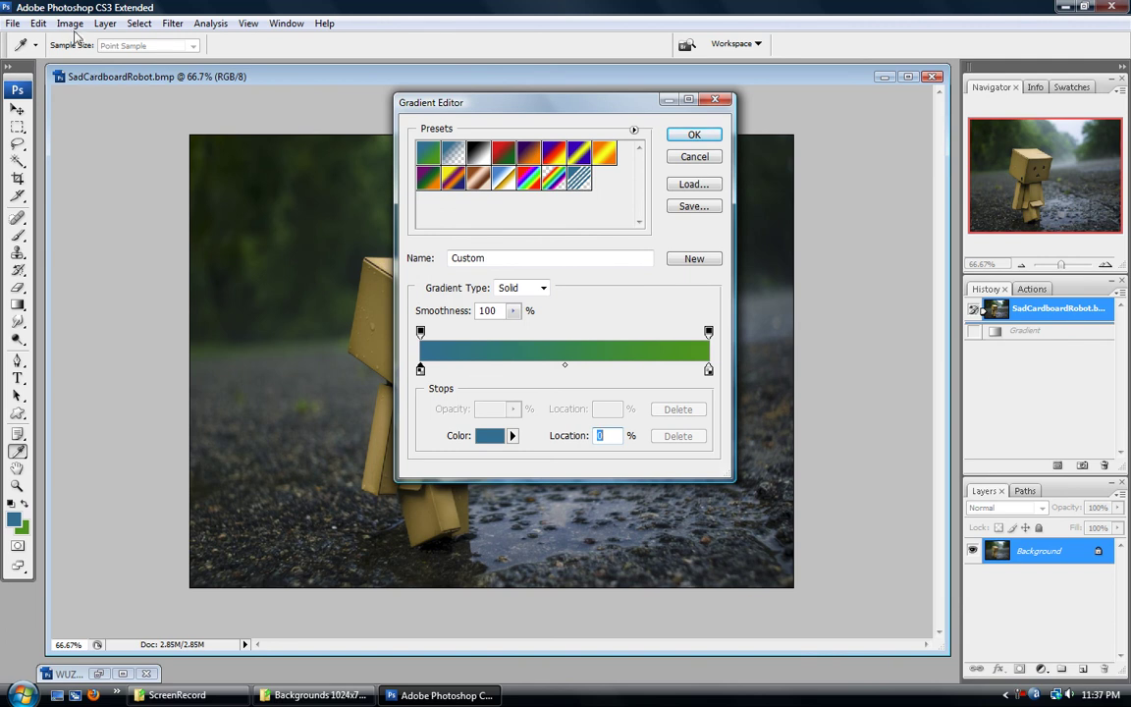
pyautogui.click(693, 134)
pyautogui.click(112, 46)
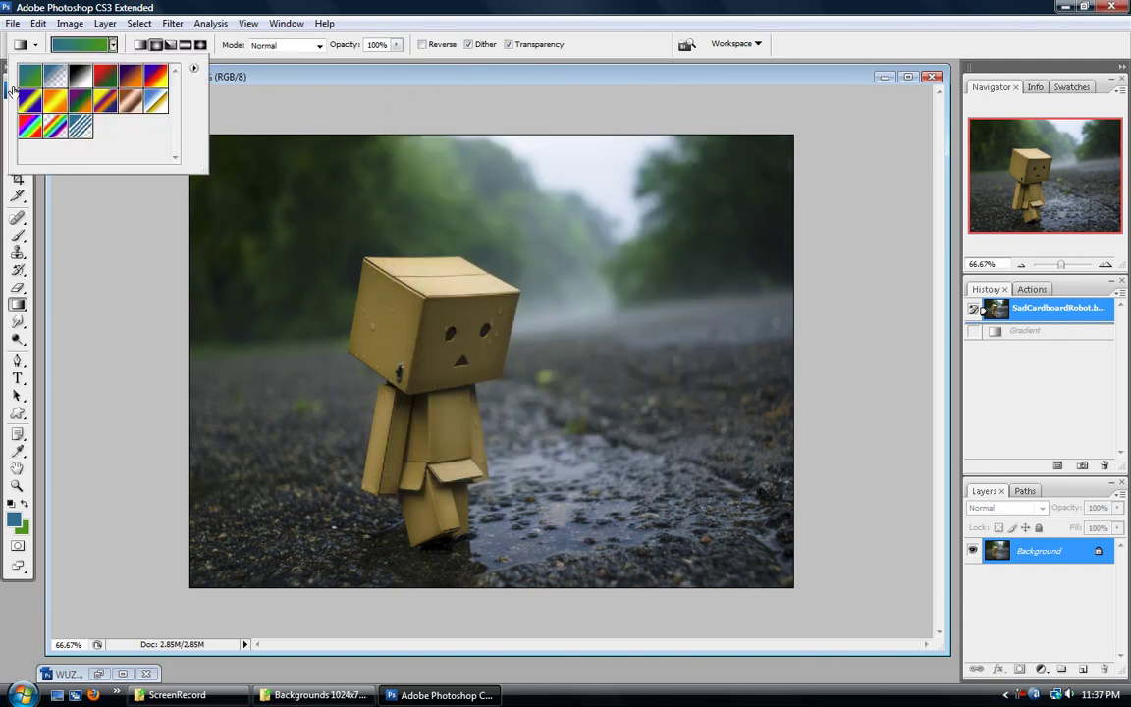
# Step: Edit the blue-to-green gradient in the Gradient Editor and set its starting colour stop to black
pyautogui.click(83, 50)
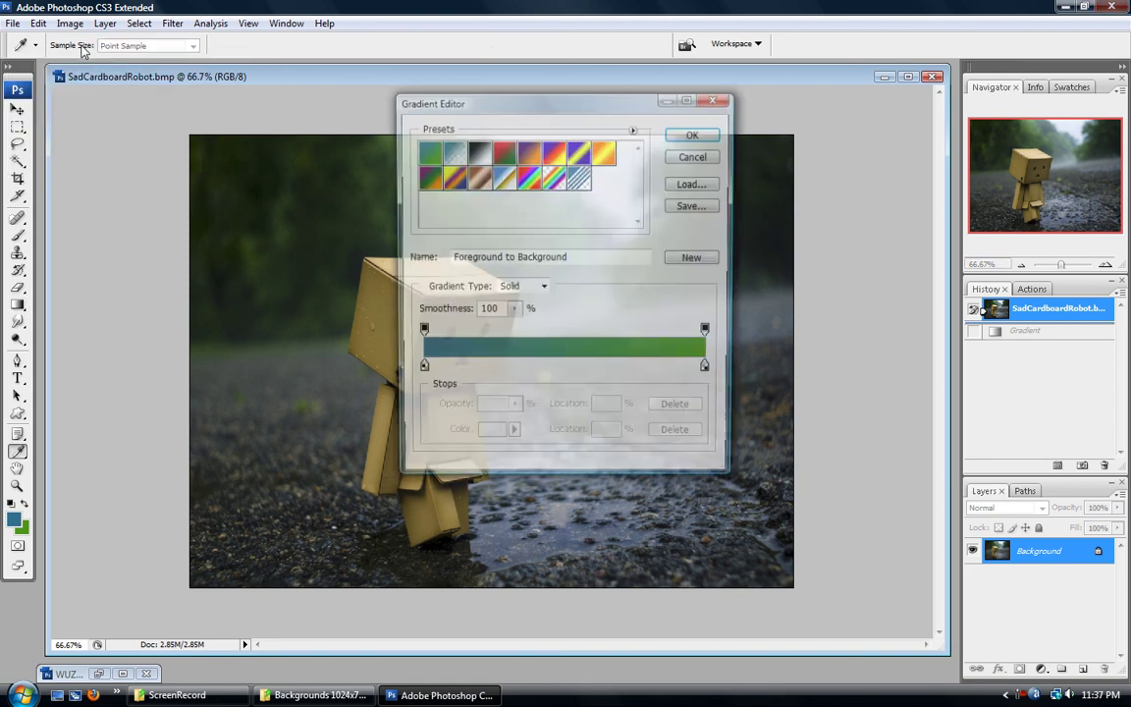
pyautogui.click(420, 370)
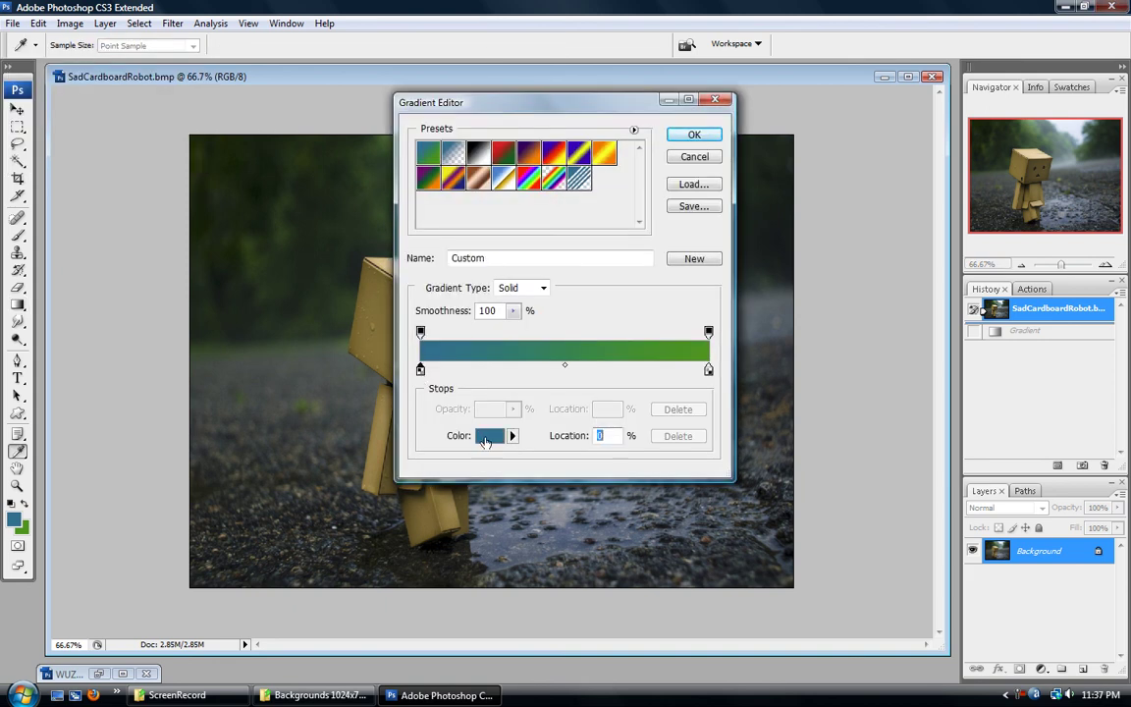
pyautogui.click(490, 435)
pyautogui.click(585, 365)
pyautogui.click(976, 156)
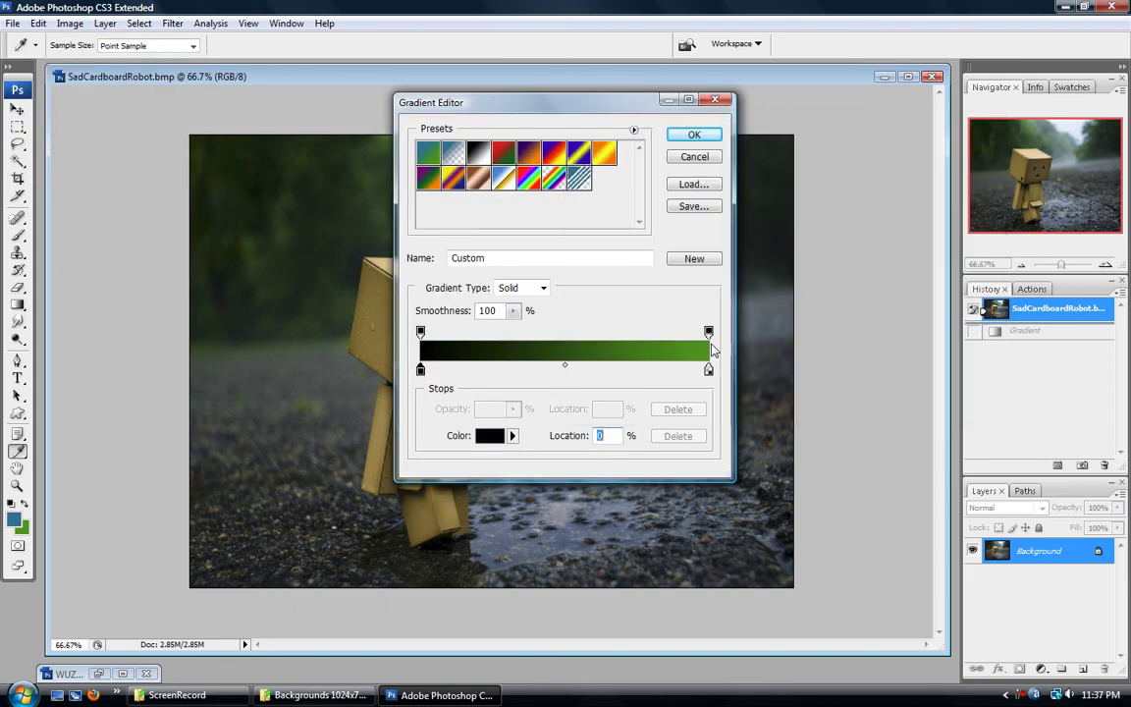
# Step: Set the gradient's end colour stop to black (#000000)
pyautogui.click(709, 370)
pyautogui.click(501, 433)
pyautogui.moveTo(586, 365); pyautogui.dragTo(526, 491)
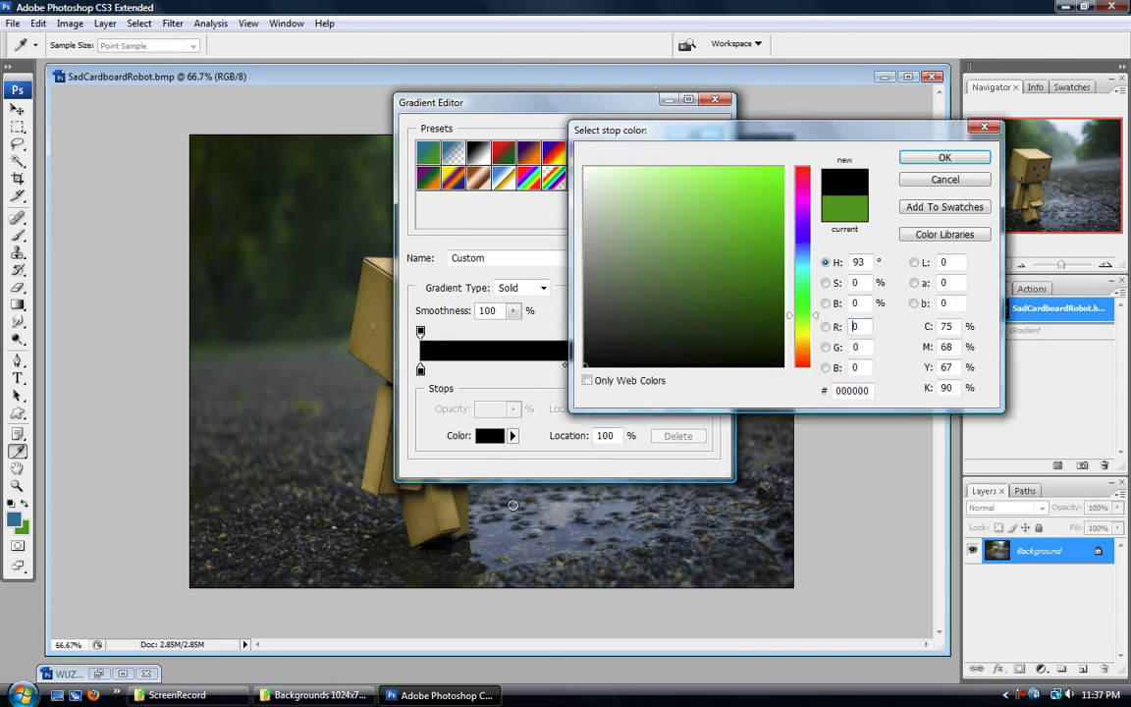
pyautogui.moveTo(737, 313); pyautogui.dragTo(419, 485)
pyautogui.click(944, 158)
# Step: Set the opacity stop at location 0% to 0% opacity and accept the custom transparent-to-black gradient
pyautogui.click(709, 332)
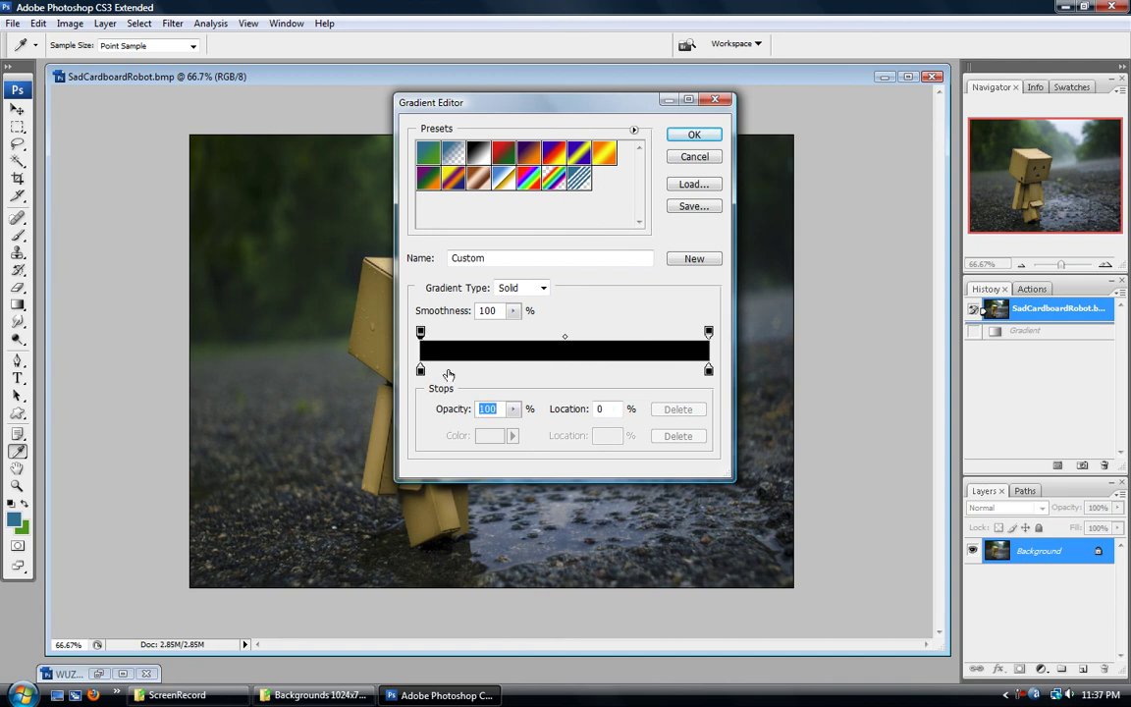
pyautogui.moveTo(507, 419); pyautogui.dragTo(456, 417)
pyautogui.click(493, 412)
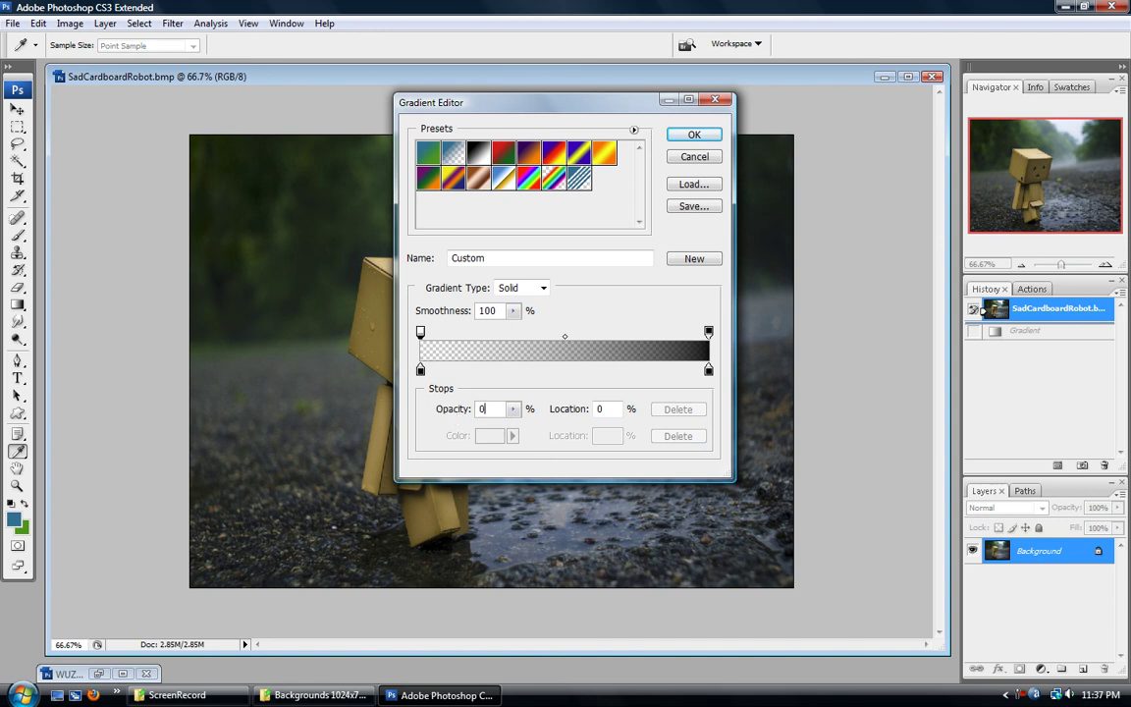
pyautogui.click(693, 135)
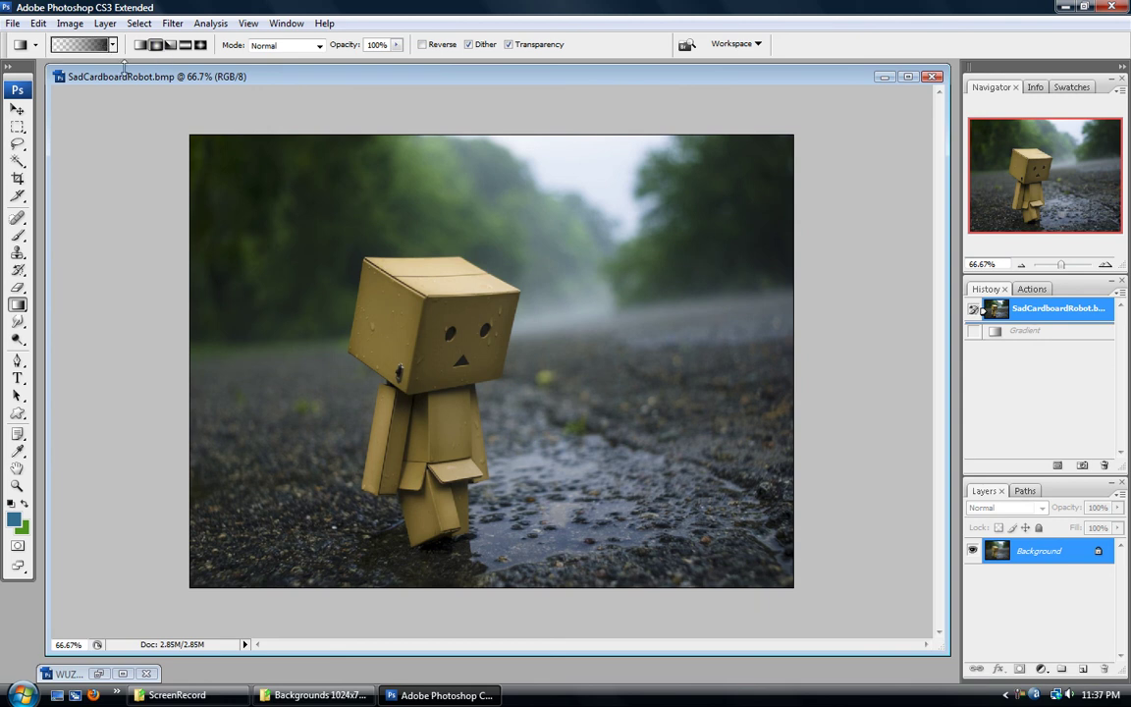
# Step: Try the radial transparent-to-black gradient from the robot's face outward as a vignette, and revert the photo
pyautogui.moveTo(445, 317); pyautogui.dragTo(650, 457)
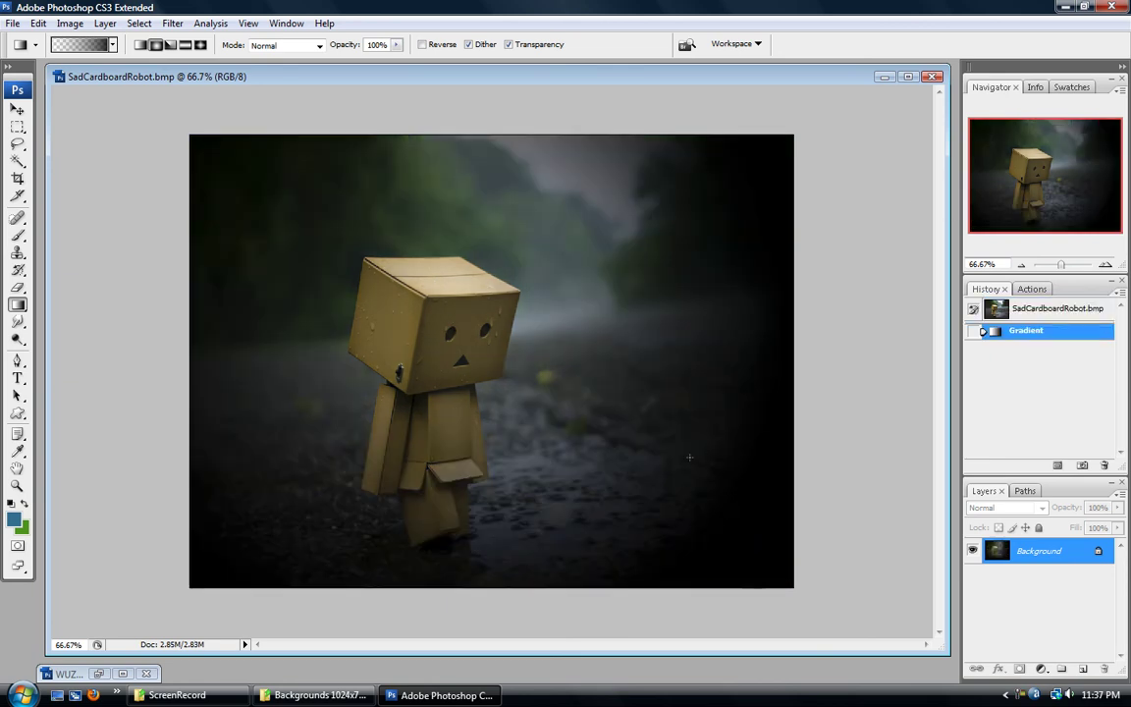
pyautogui.click(1030, 316)
pyautogui.click(17, 305)
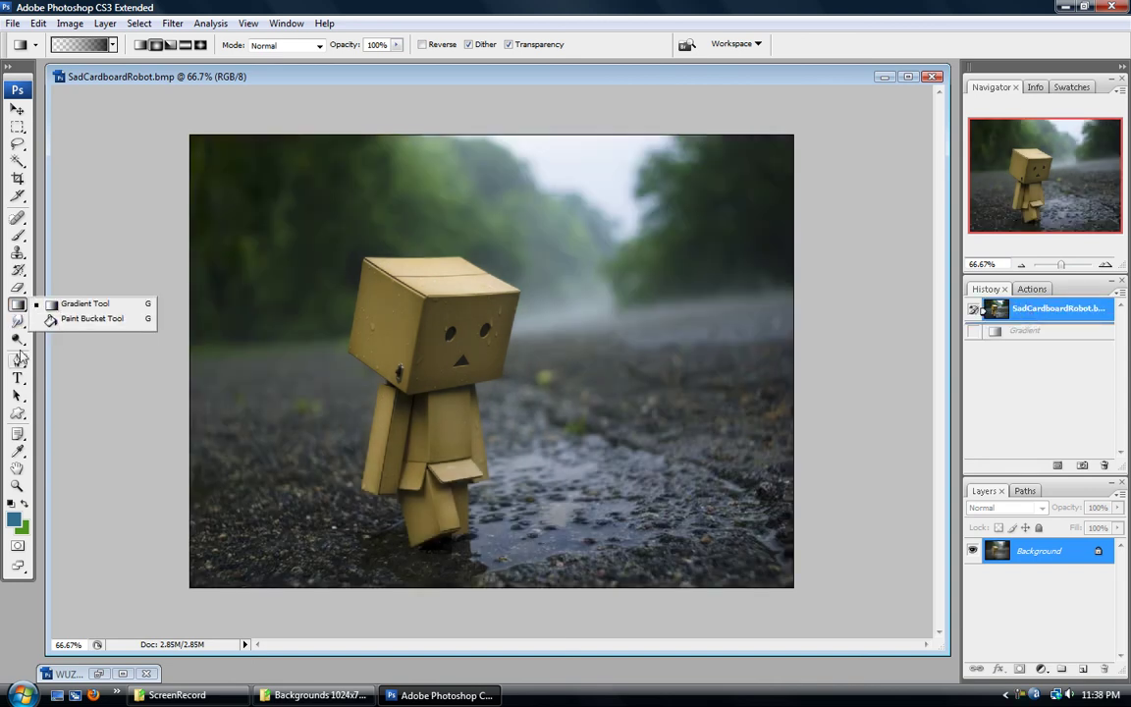
# Step: Switch to the Rectangle shape tool and look at its fill colour in the Color Picker
pyautogui.click(18, 414)
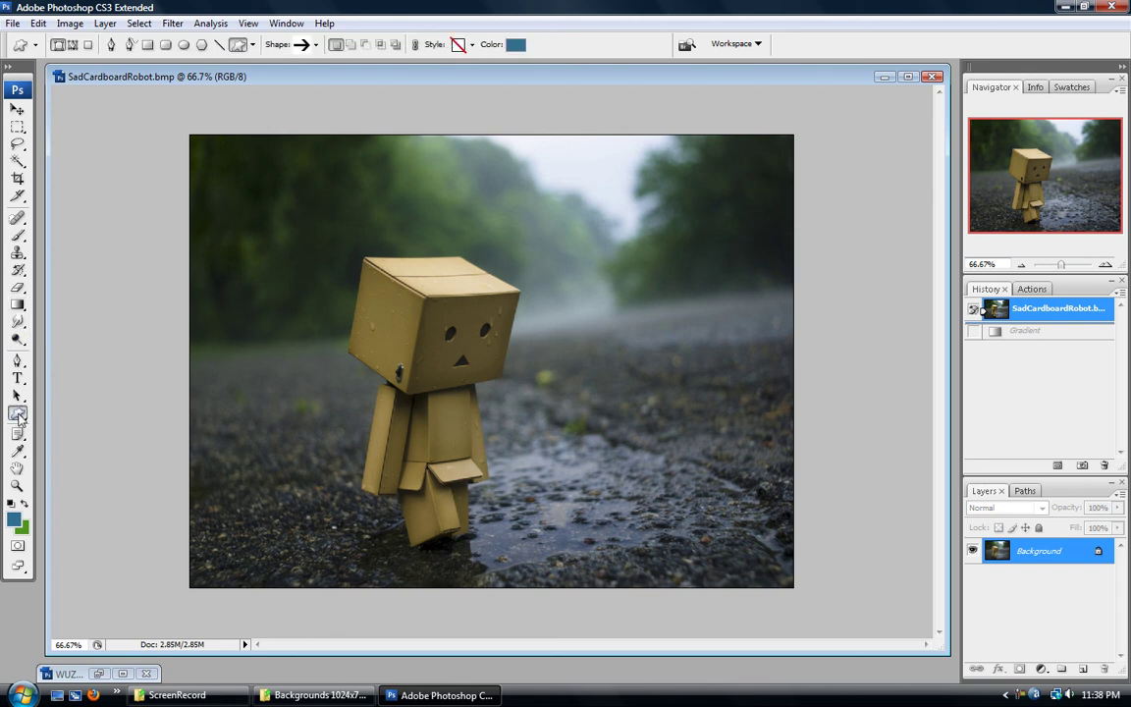
pyautogui.click(147, 44)
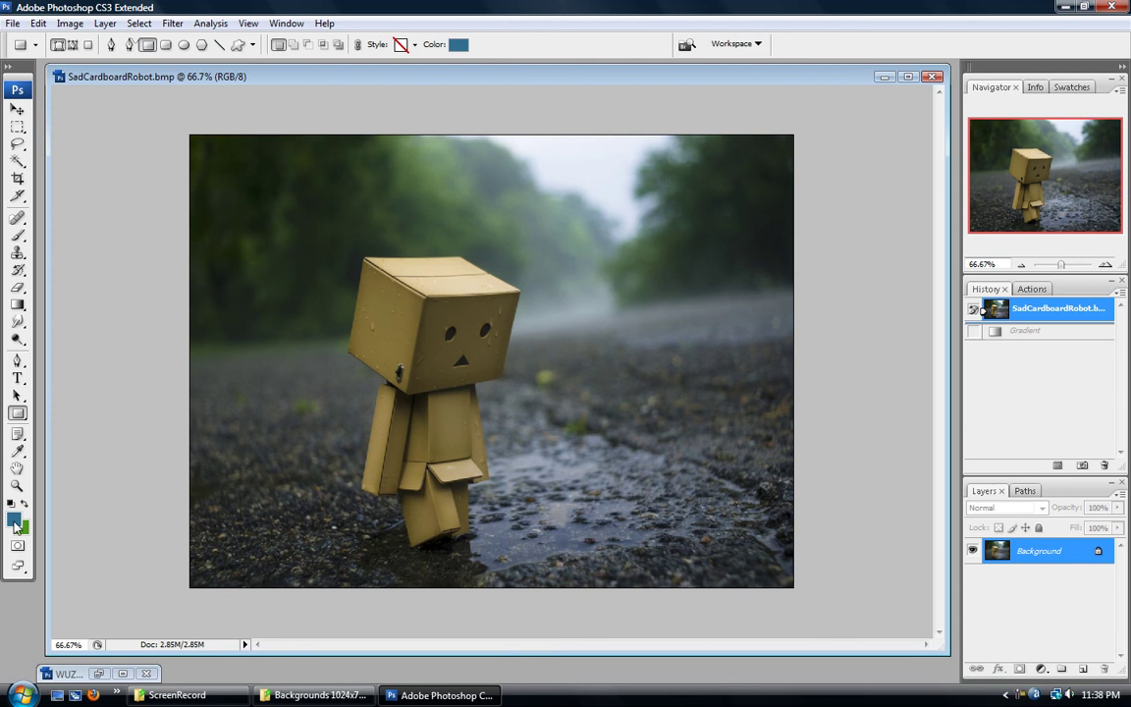
pyautogui.click(457, 47)
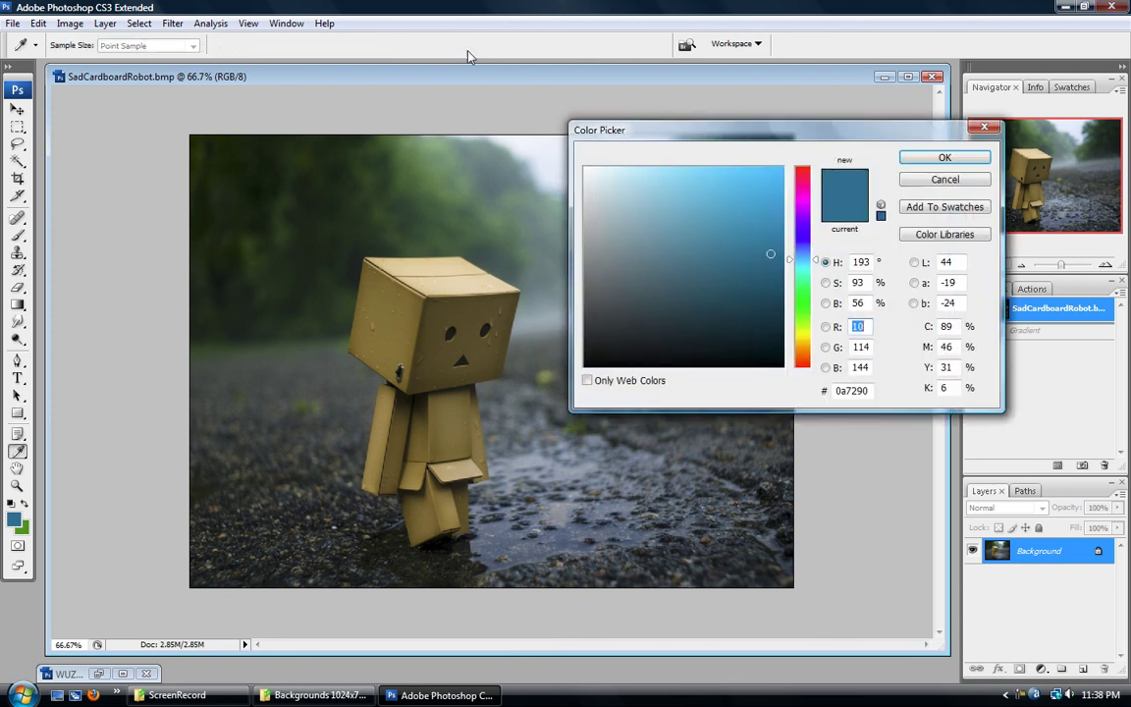
pyautogui.click(952, 181)
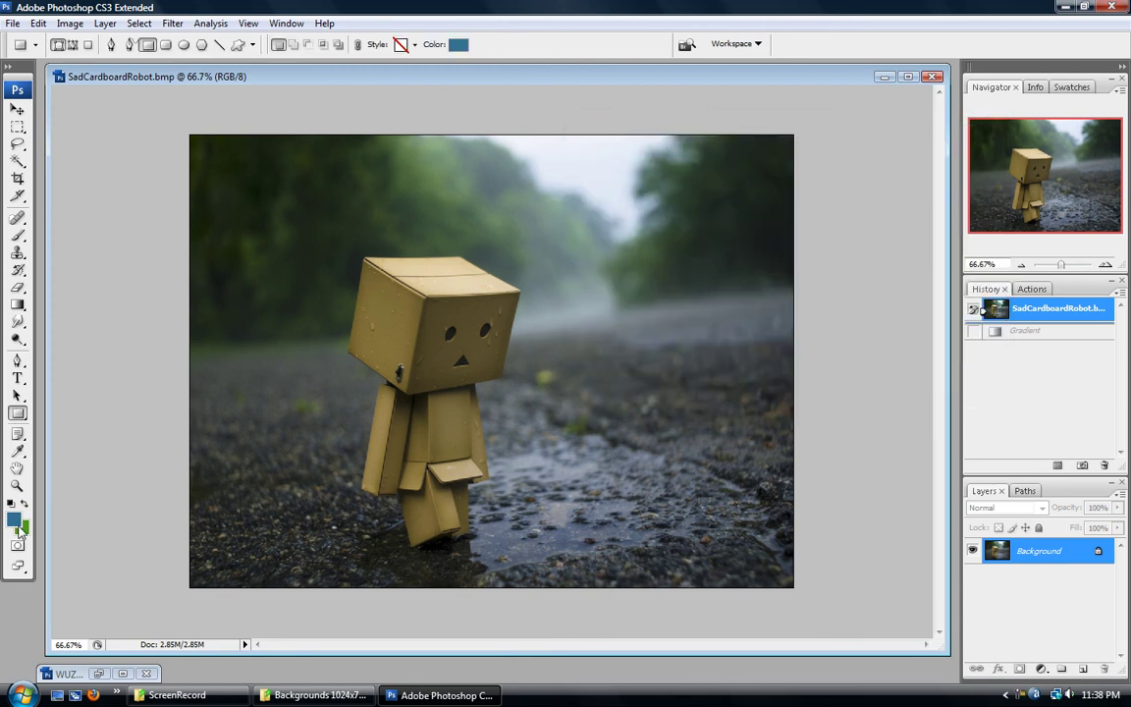
# Step: Try a large blue rectangle shape over the robot, move it slightly upward, and revert to the original photo
pyautogui.moveTo(261, 238); pyautogui.dragTo(716, 511)
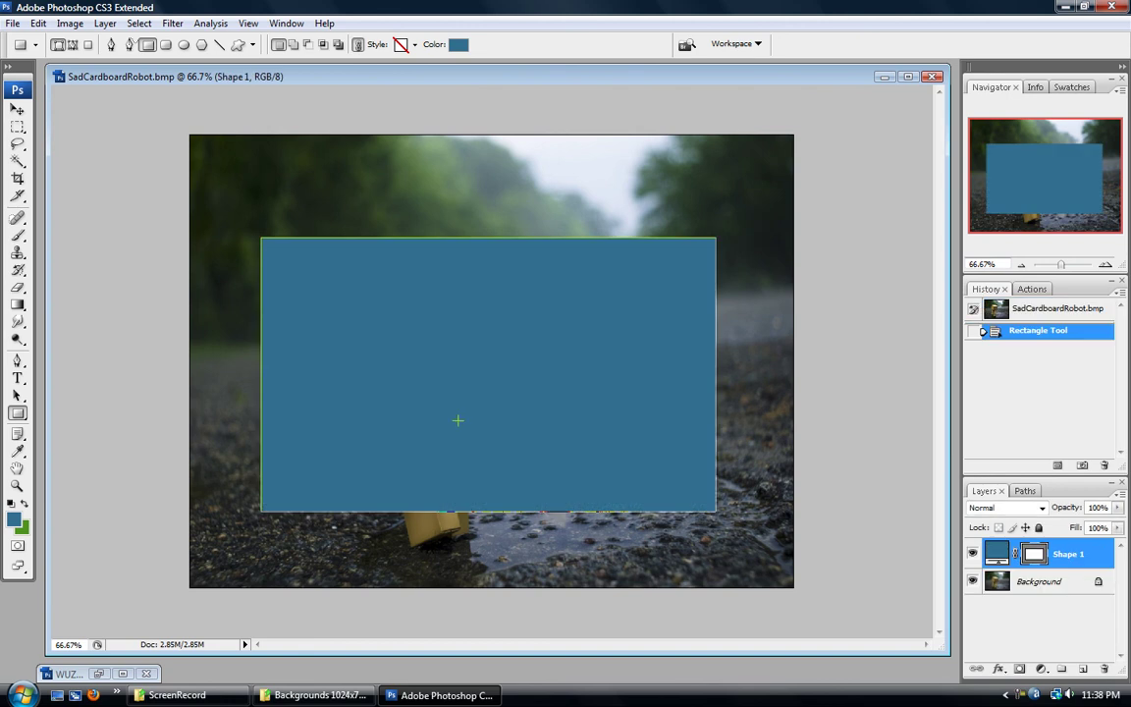
pyautogui.click(17, 109)
pyautogui.moveTo(574, 373); pyautogui.dragTo(582, 346)
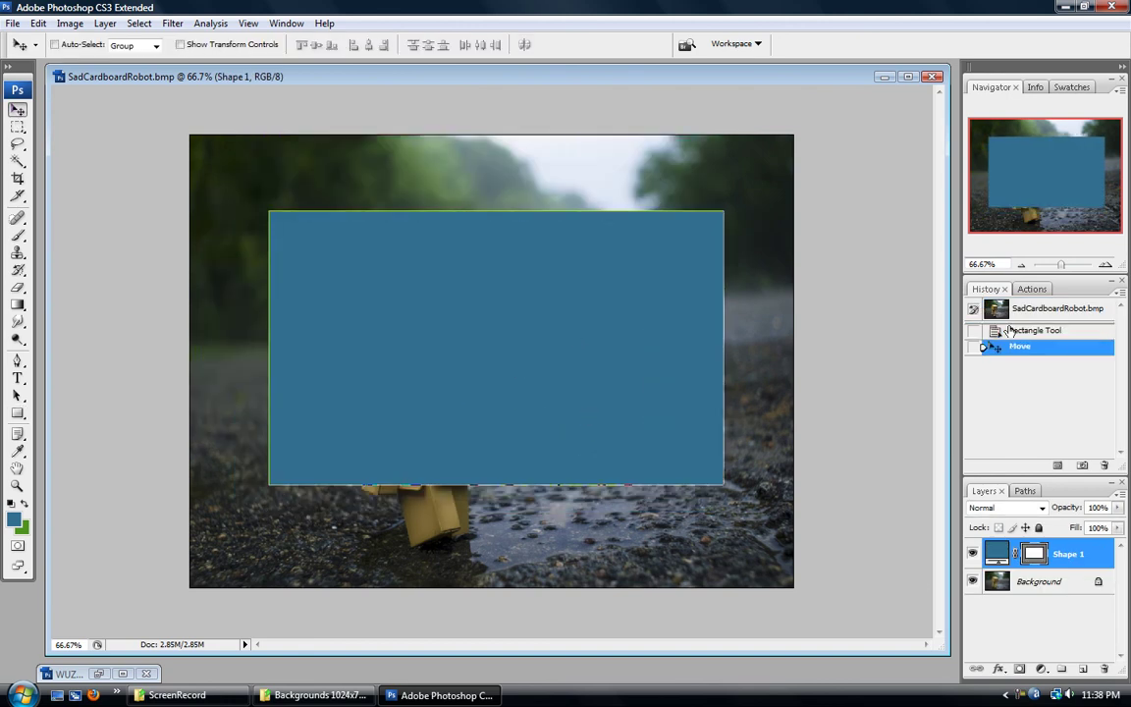
pyautogui.click(1035, 330)
pyautogui.click(1057, 309)
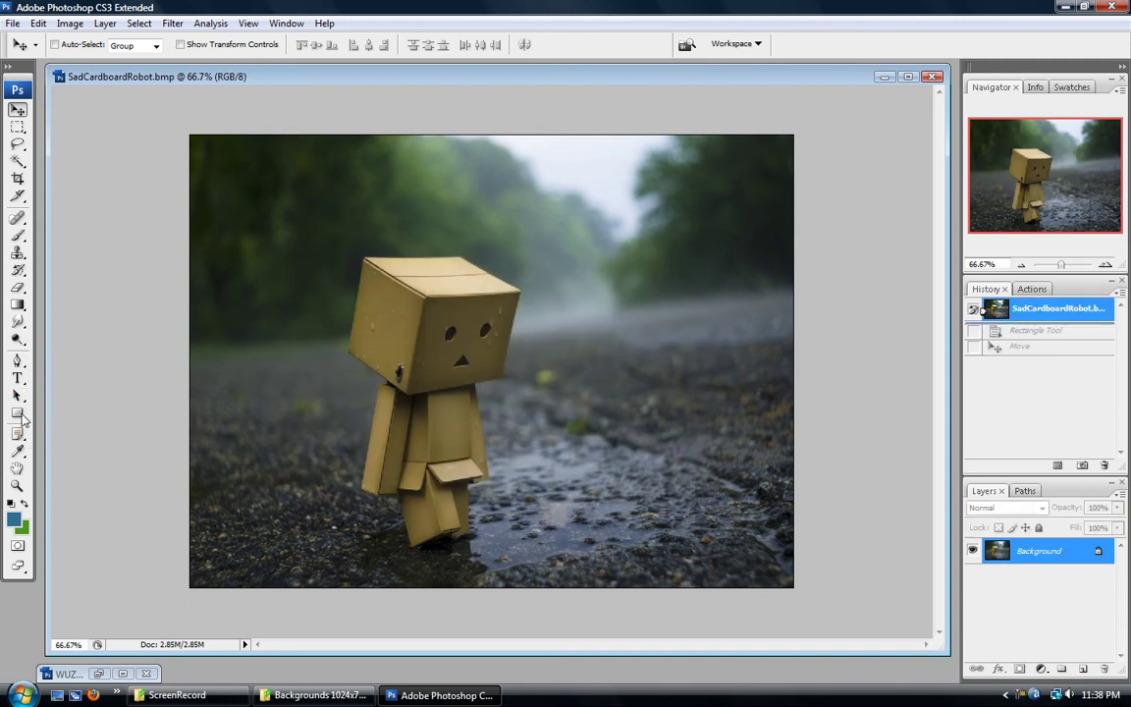
# Step: Try a tall blue ellipse shape over the robot with the Ellipse tool, and revert to the original photo
pyautogui.click(17, 413)
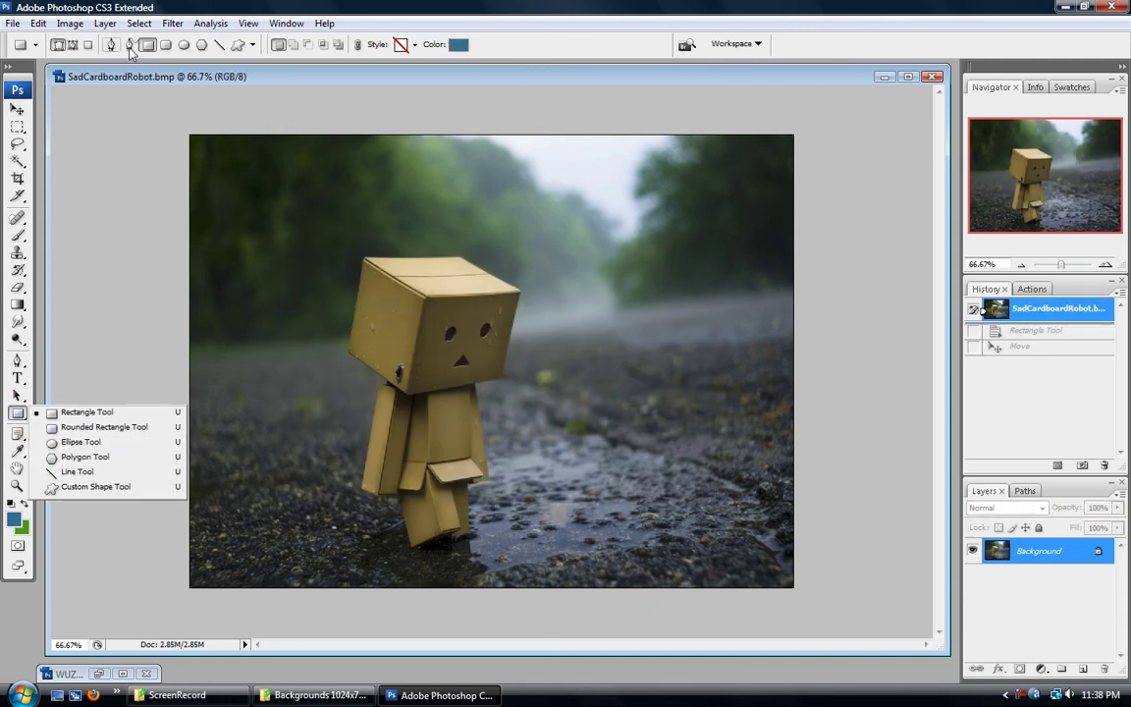
pyautogui.click(185, 47)
pyautogui.moveTo(354, 206); pyautogui.dragTo(618, 515)
pyautogui.click(1040, 308)
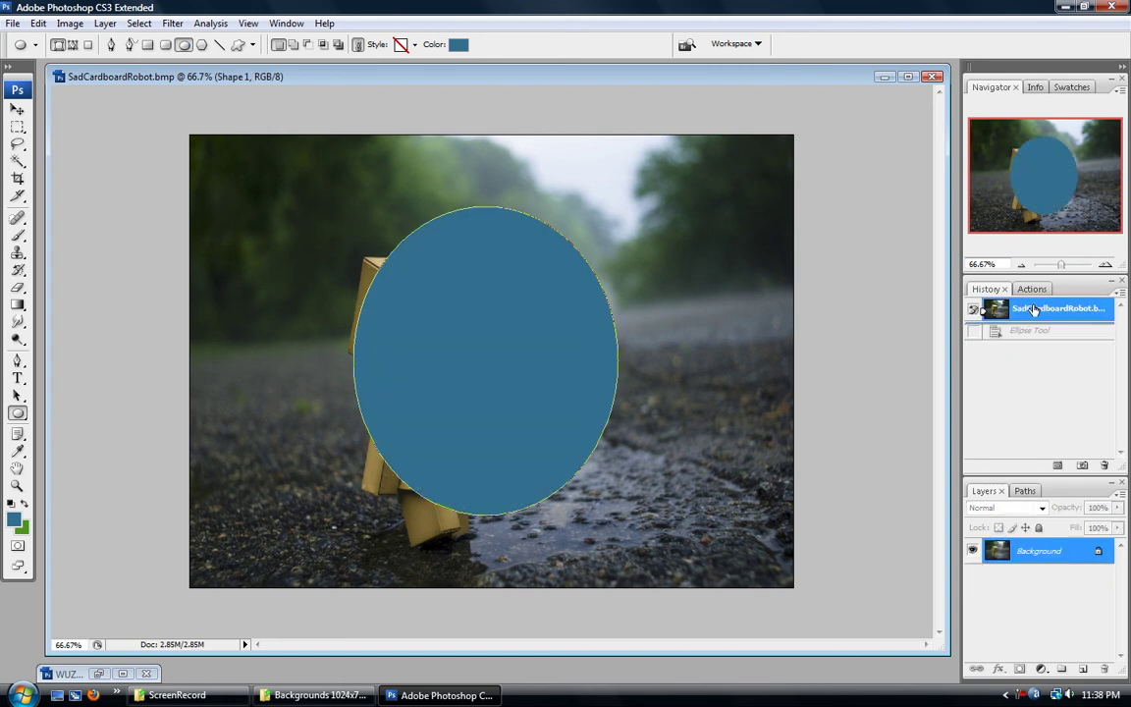
# Step: Make an elliptical selection around the robot's face, try filling its misty background with the blue Paint Bucket, and undo the fill
pyautogui.click(18, 127)
pyautogui.click(98, 141)
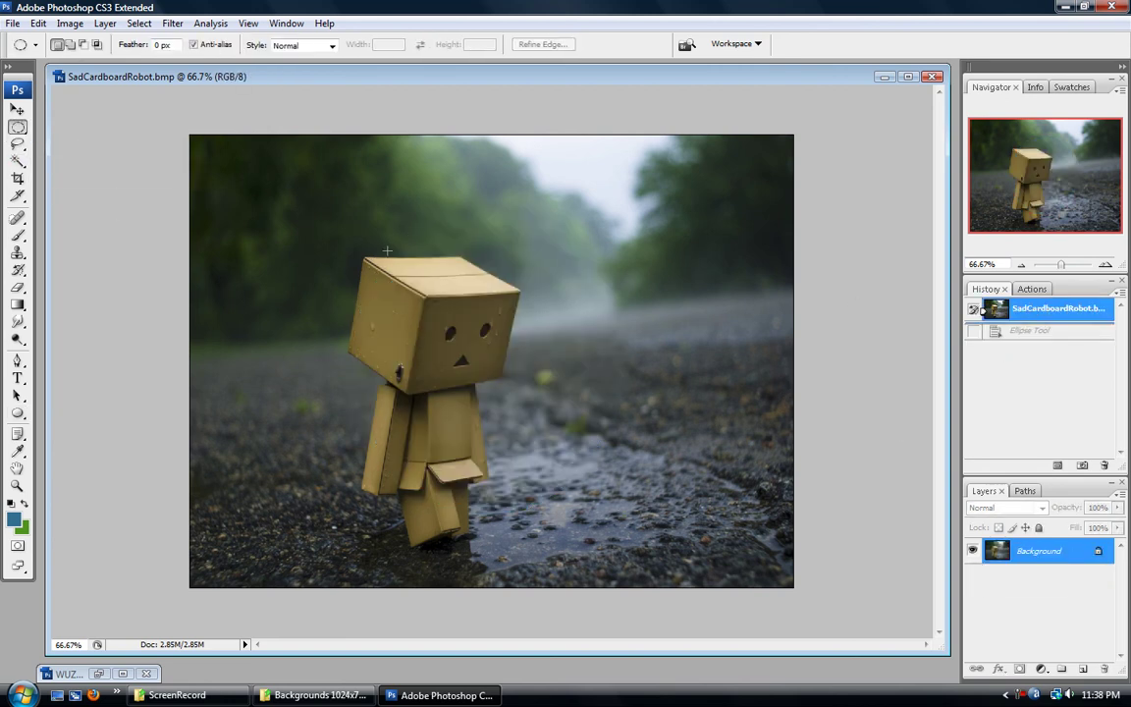
pyautogui.moveTo(383, 245); pyautogui.dragTo(649, 444)
pyautogui.click(17, 304)
pyautogui.click(78, 320)
pyautogui.click(576, 319)
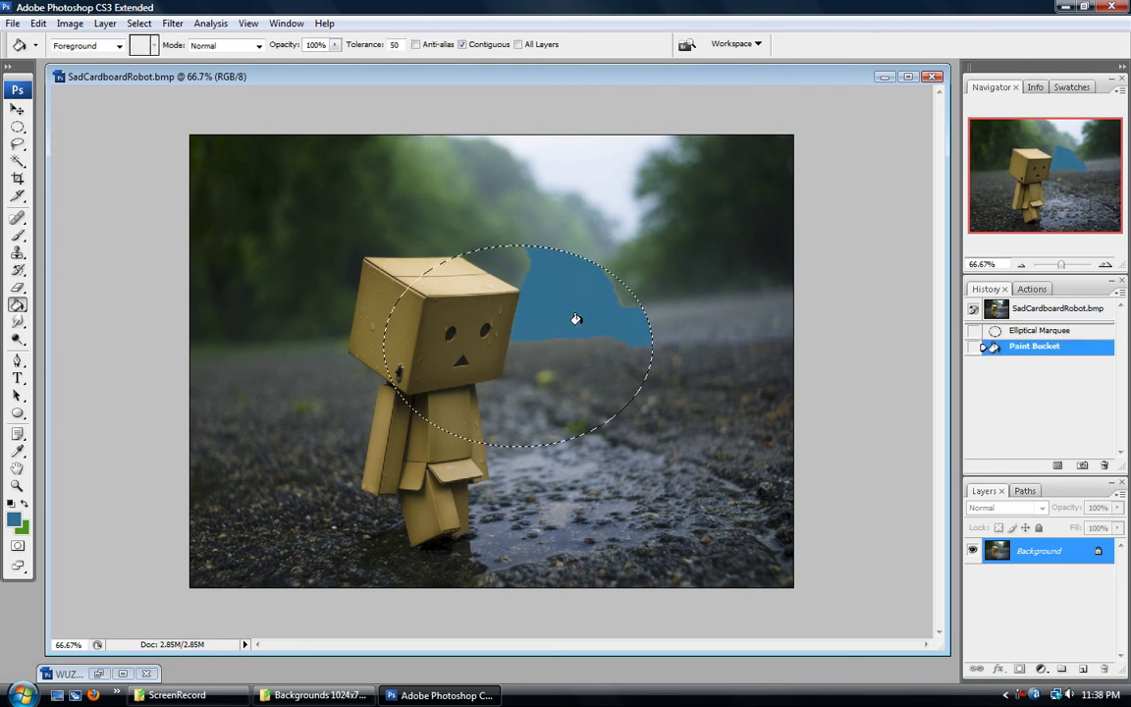
pyautogui.click(1038, 330)
# Step: Try filling the elliptical selection with blue on a new layer, then undo the fill, layer and selection
pyautogui.click(1081, 670)
pyautogui.click(450, 348)
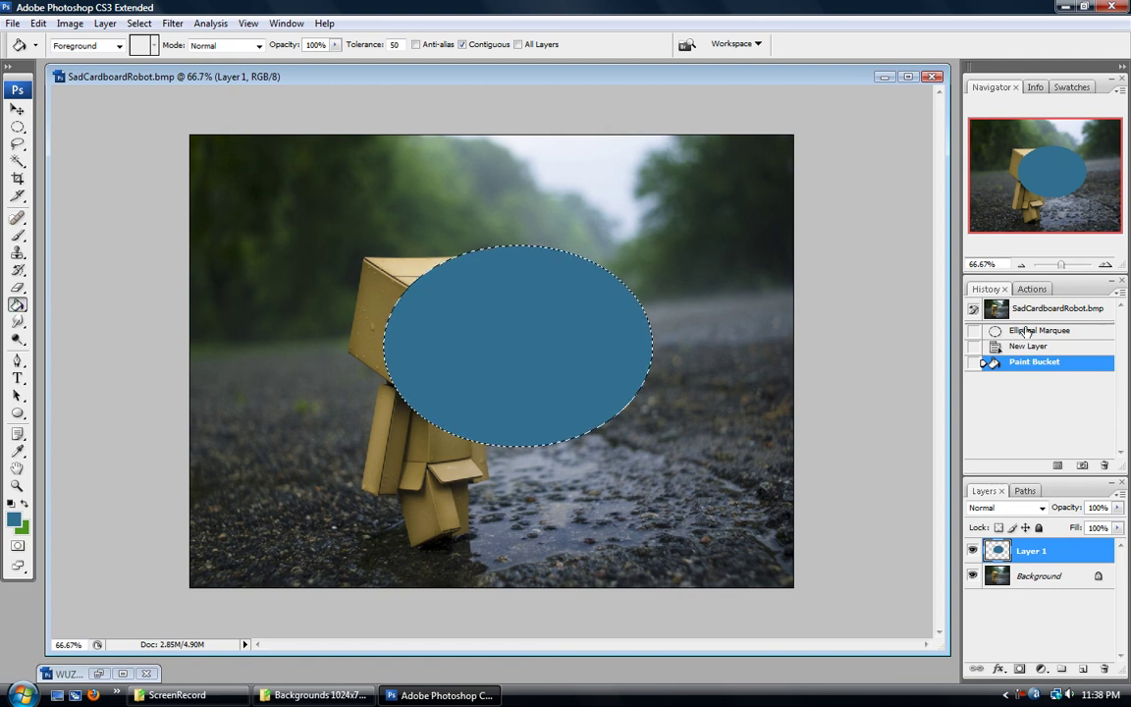
pyautogui.hotkey('ctrl', 'alt', 'z')
pyautogui.hotkey('ctrl', 'alt', 'z')
pyautogui.hotkey('ctrl', 'alt', 'z')
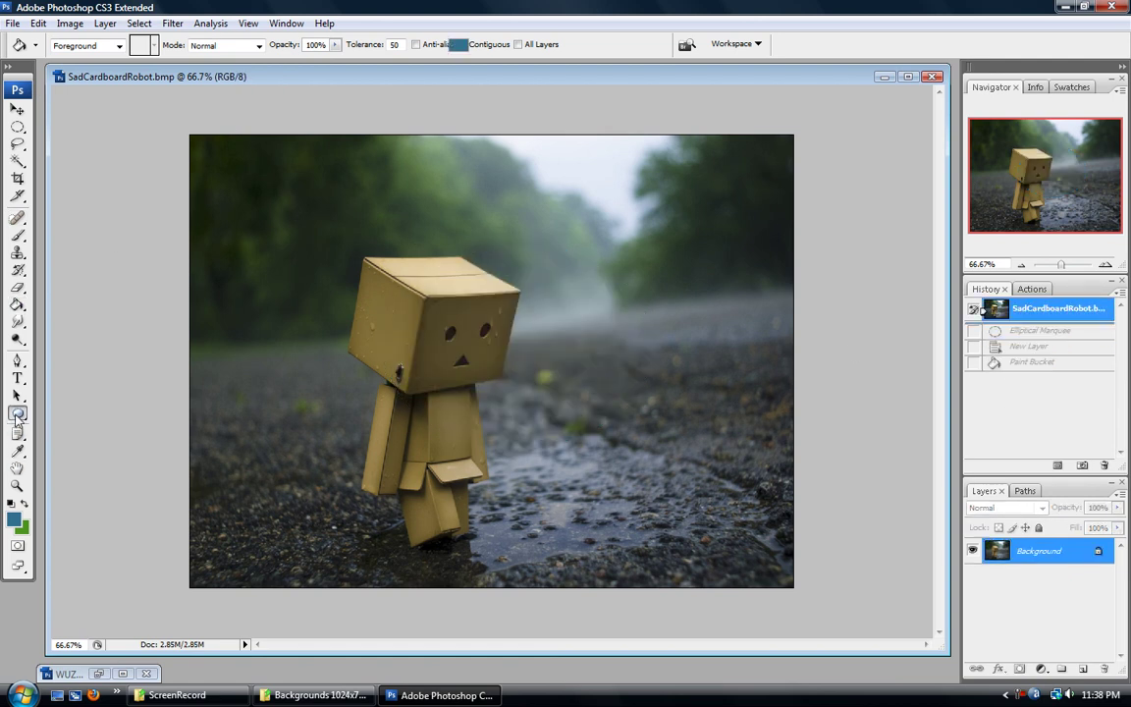
# Step: Try building a blue arrow that points at the robot's face from three 20 px lines with the Line tool
pyautogui.click(18, 413)
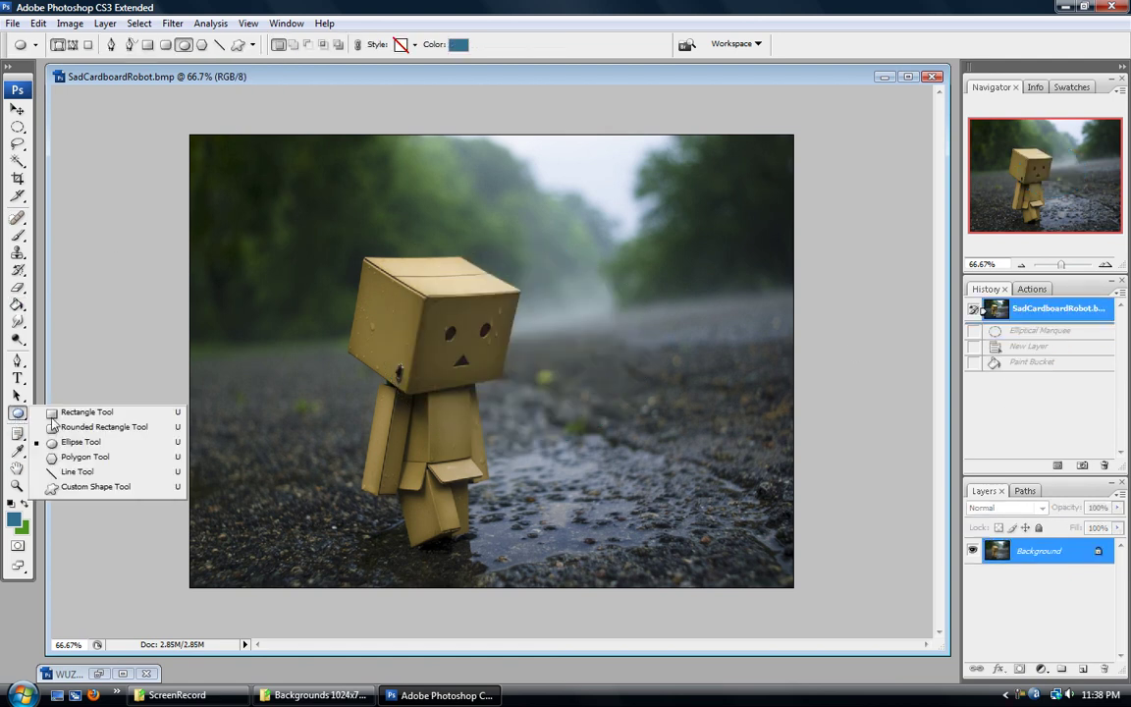
pyautogui.click(77, 471)
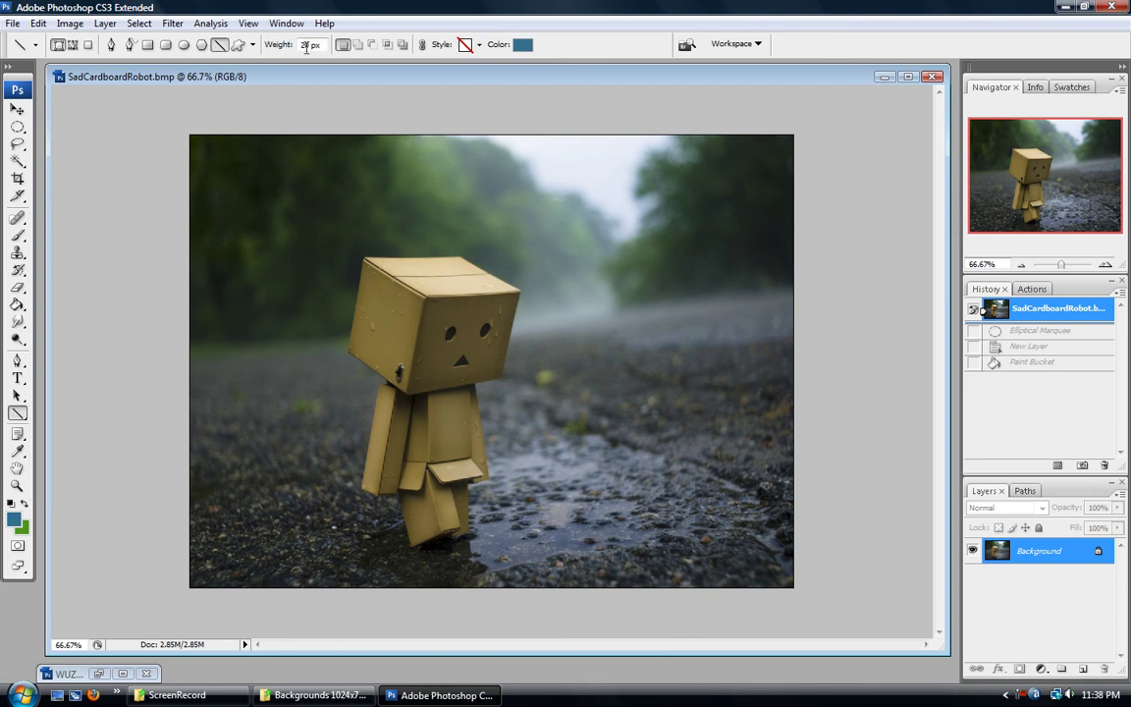
pyautogui.moveTo(210, 208)
pyautogui.mouseDown()
pyautogui.moveTo(414, 379)
pyautogui.moveTo(418, 367)
pyautogui.moveTo(438, 373)
pyautogui.moveTo(409, 284)
pyautogui.mouseUp()
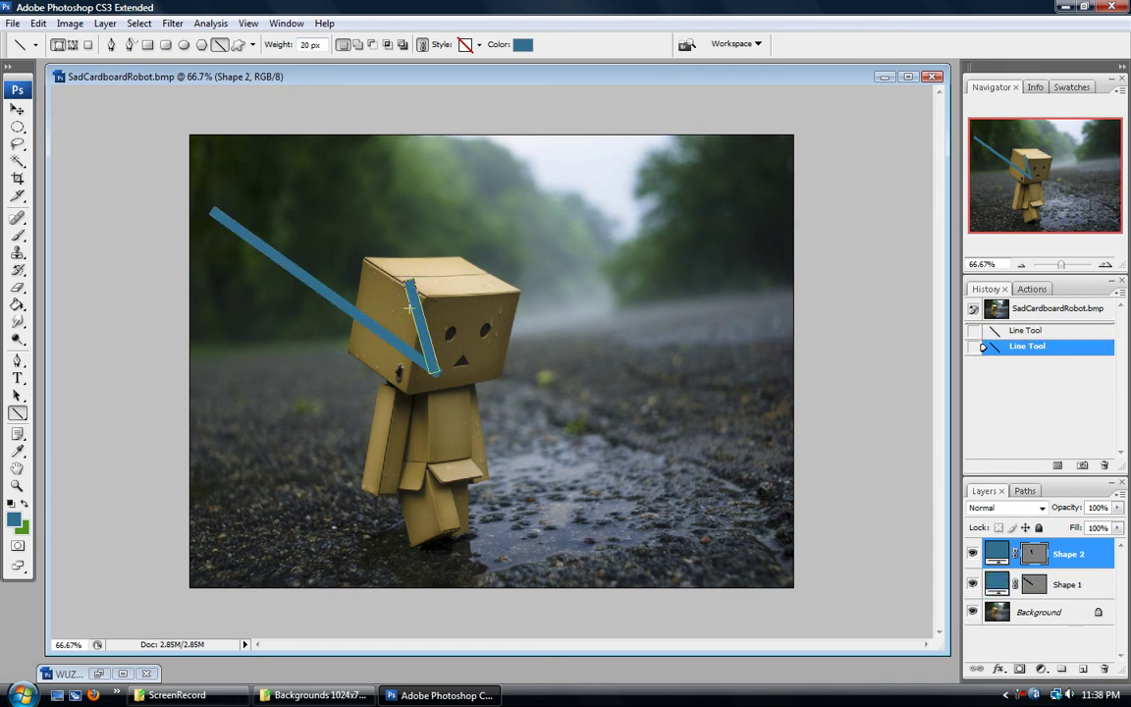
pyautogui.moveTo(433, 371); pyautogui.dragTo(355, 372)
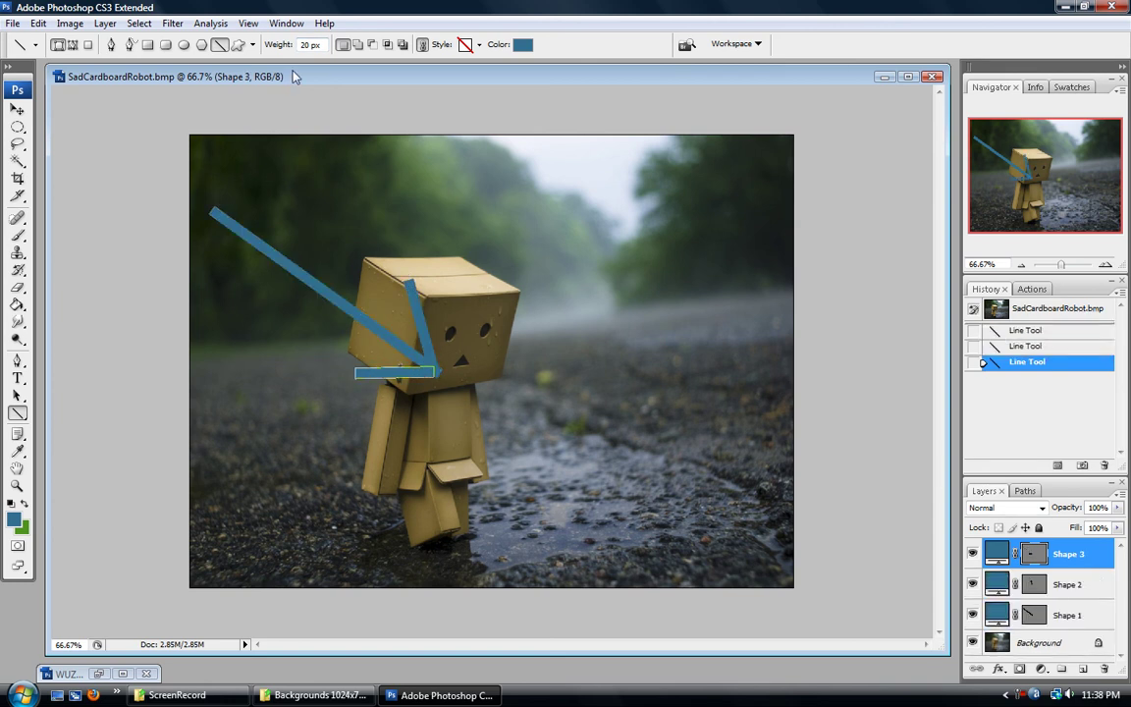
# Step: Try a 50 px diagonal line across the robot's head, revert to the original photo, and set the line weight to 10 px
pyautogui.moveTo(306, 45); pyautogui.dragTo(276, 55)
pyautogui.moveTo(441, 169); pyautogui.dragTo(574, 375)
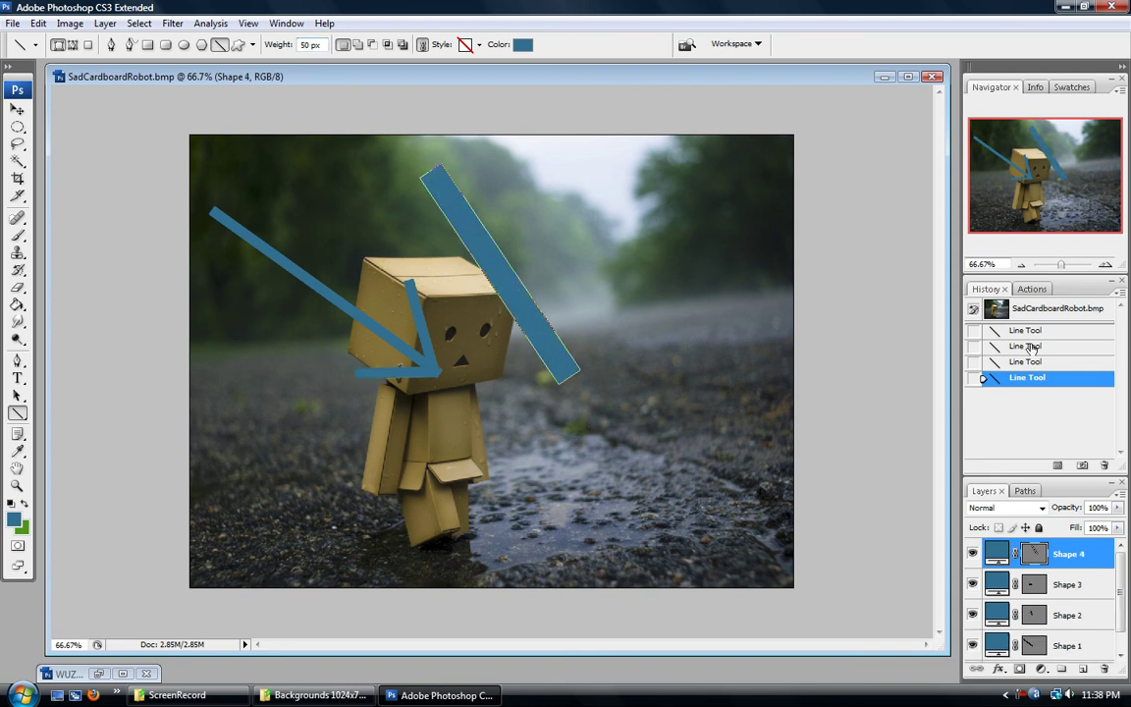
pyautogui.click(984, 310)
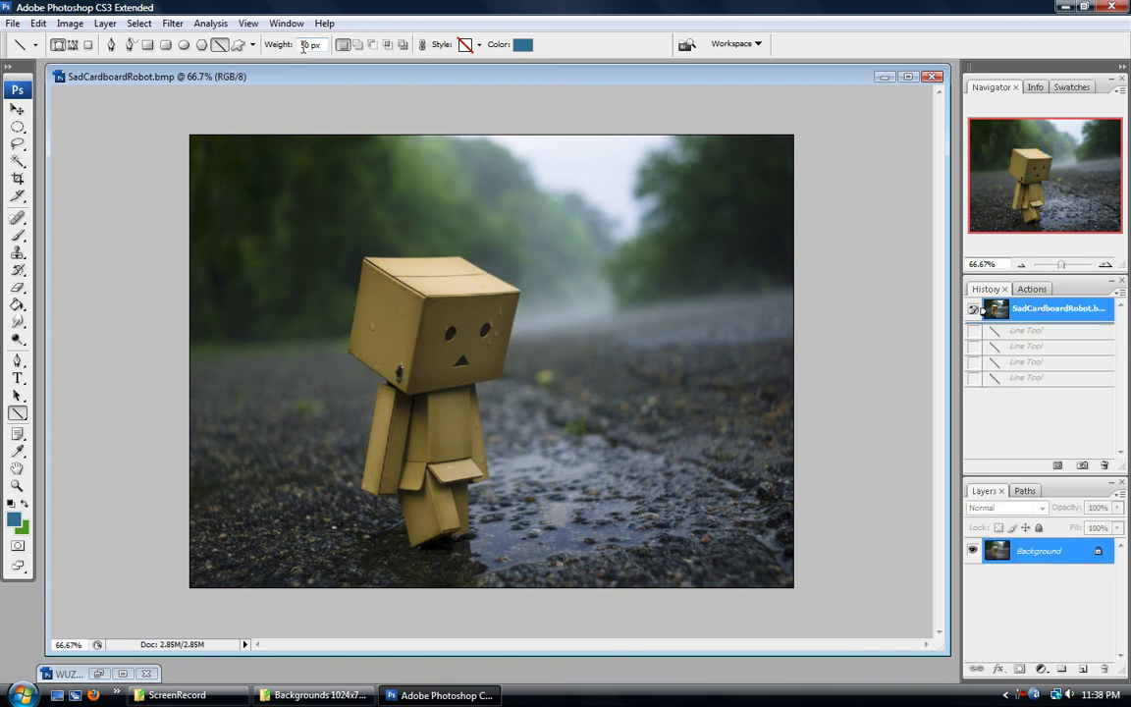
pyautogui.moveTo(304, 45); pyautogui.dragTo(282, 52)
# Step: Try a blue copyright symbol beside the robot's head with the Custom Shape tool, and revert to the original photo
pyautogui.click(16, 415)
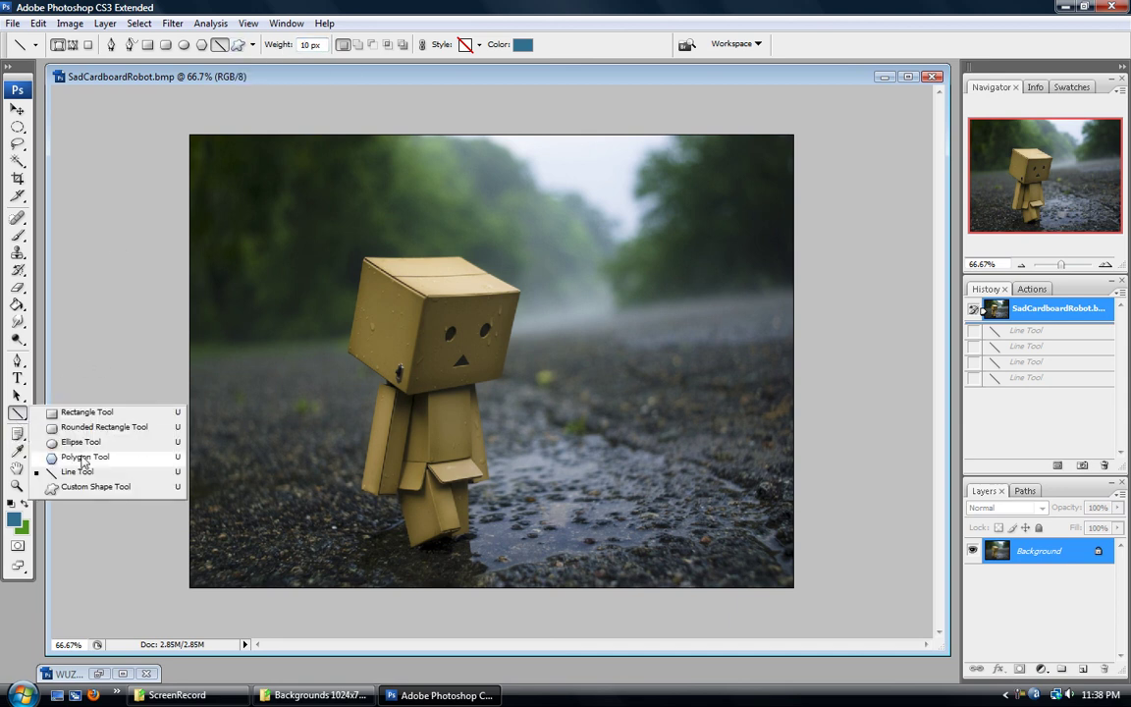
pyautogui.click(94, 487)
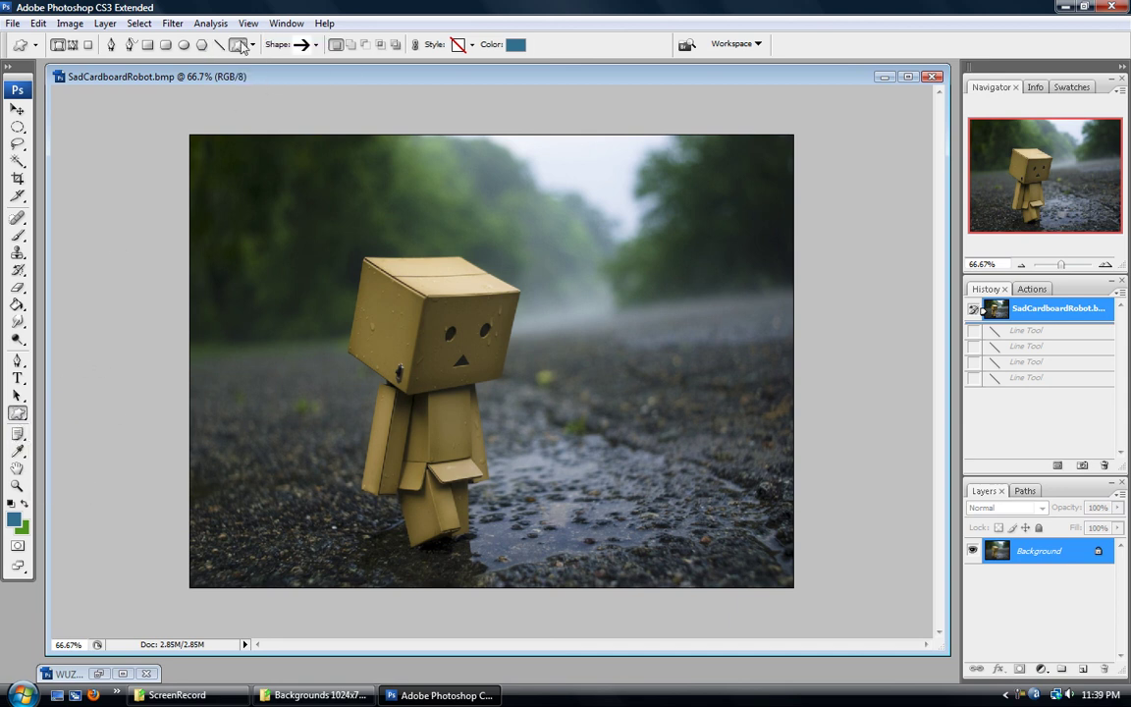
pyautogui.click(315, 44)
pyautogui.moveTo(373, 115); pyautogui.dragTo(372, 146)
pyautogui.click(357, 136)
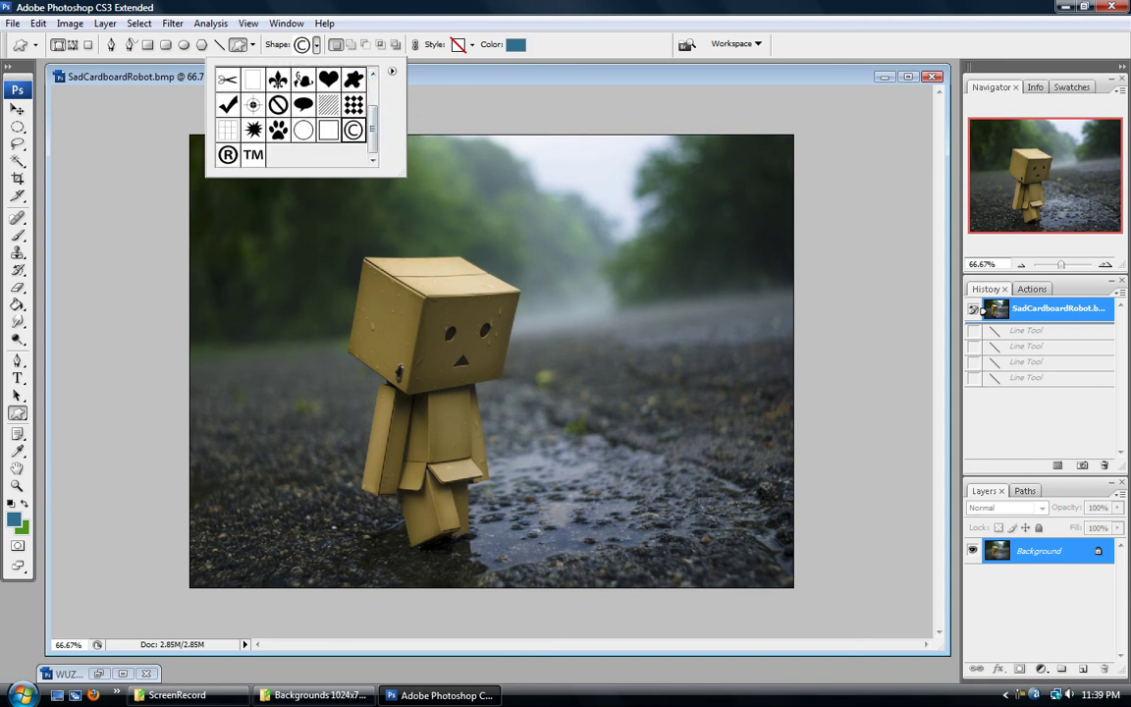
pyautogui.click(302, 237)
pyautogui.moveTo(291, 239); pyautogui.dragTo(390, 343)
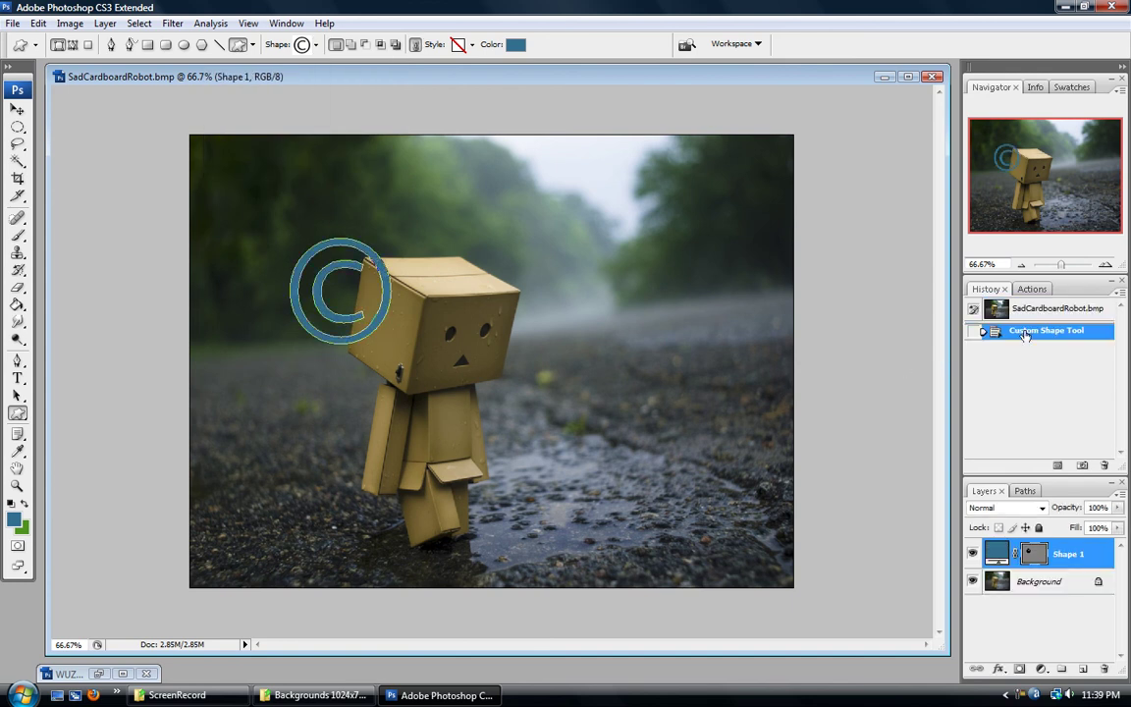
pyautogui.click(1057, 309)
# Step: Try a green checkmark custom shape over the robot's head after swapping the foreground and background colours, and revert to the original photo
pyautogui.click(317, 45)
pyautogui.click(227, 105)
pyautogui.click(272, 5)
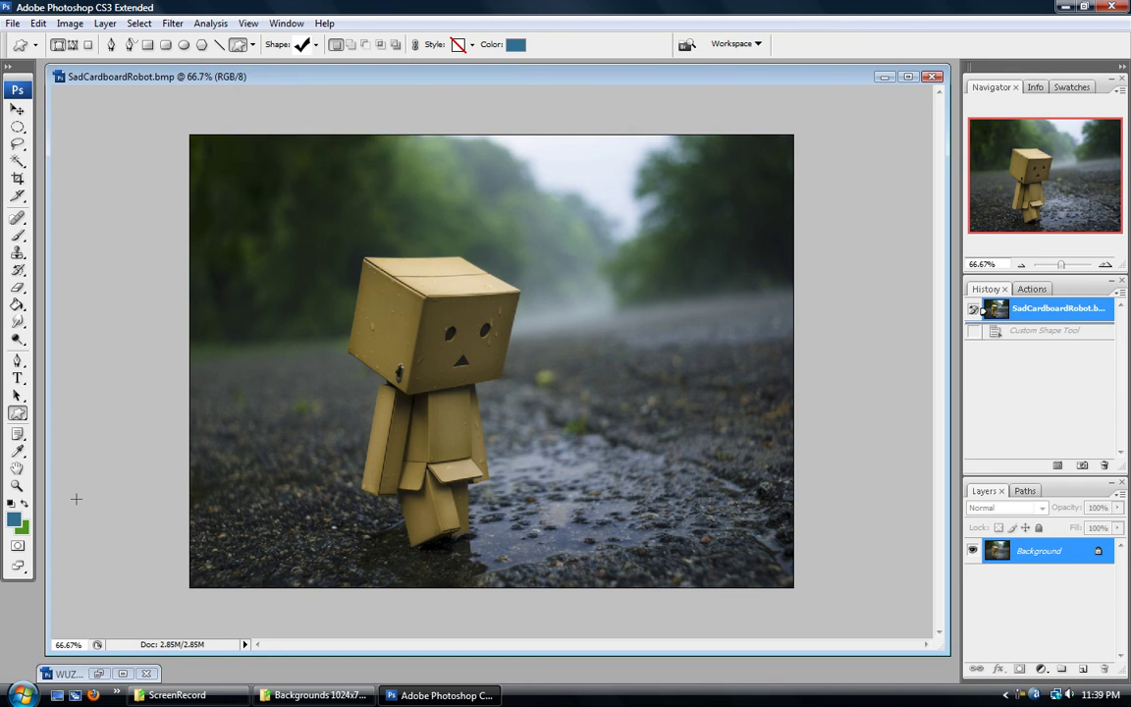
pyautogui.click(26, 504)
pyautogui.moveTo(327, 305); pyautogui.dragTo(416, 210)
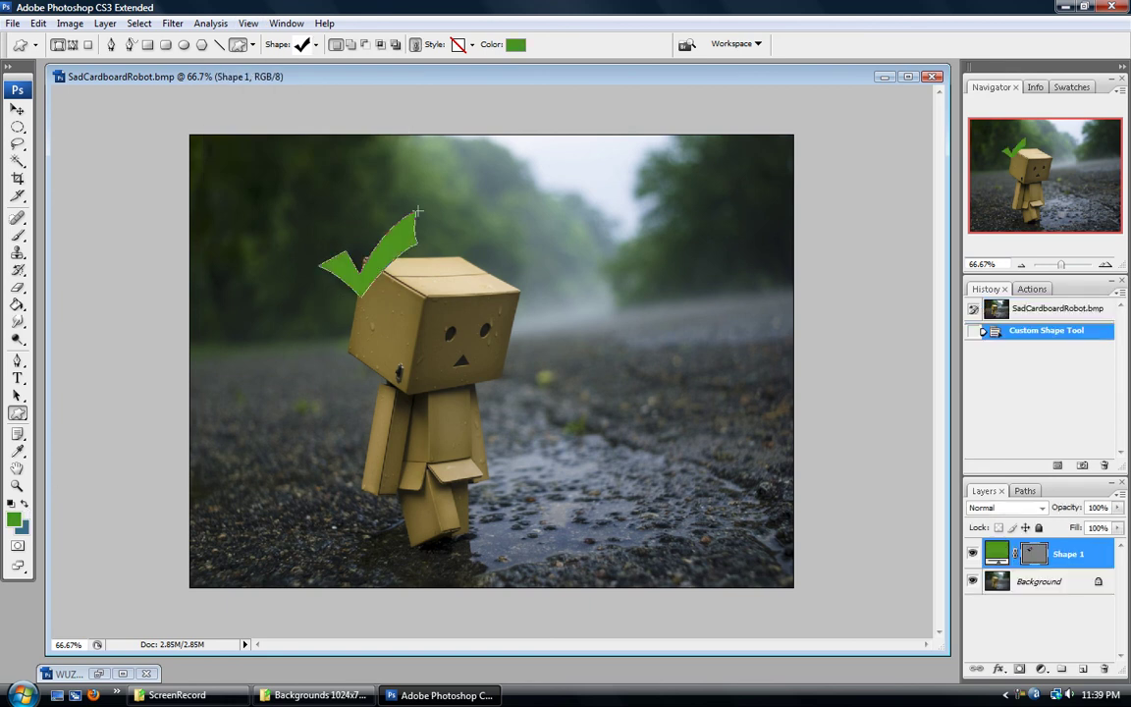
pyautogui.click(982, 309)
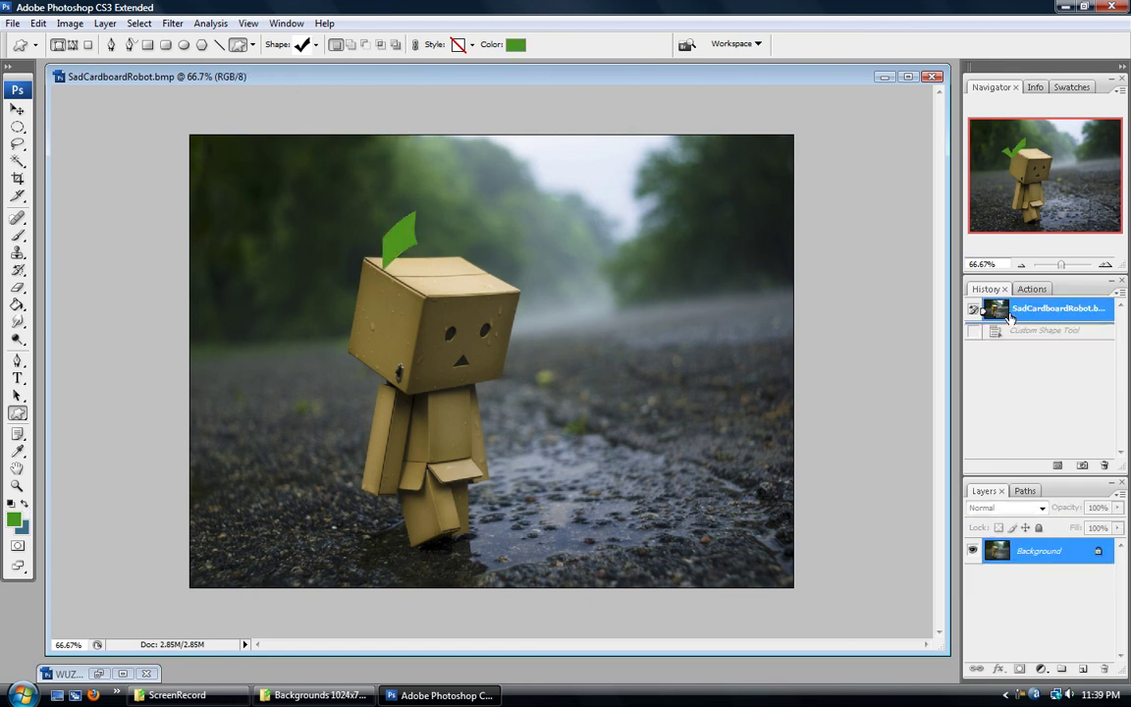
# Step: Choose the heart custom shape and set the foreground colour to red b93333
pyautogui.click(315, 44)
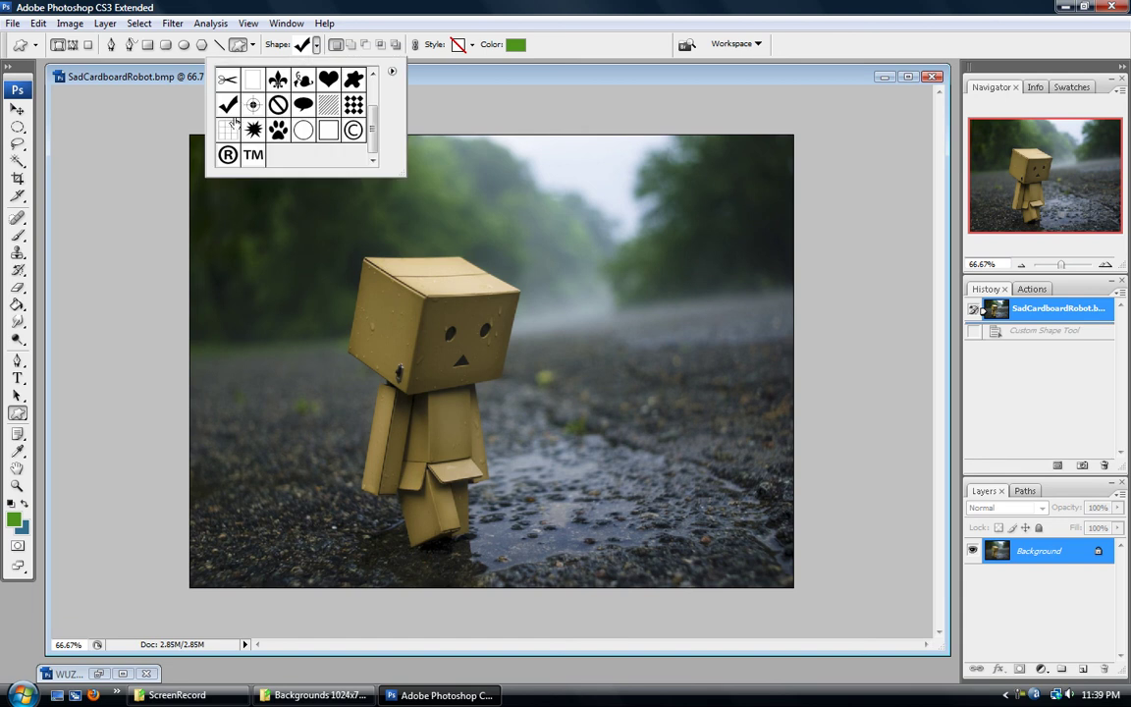
pyautogui.moveTo(374, 128); pyautogui.dragTo(375, 107)
pyautogui.click(328, 119)
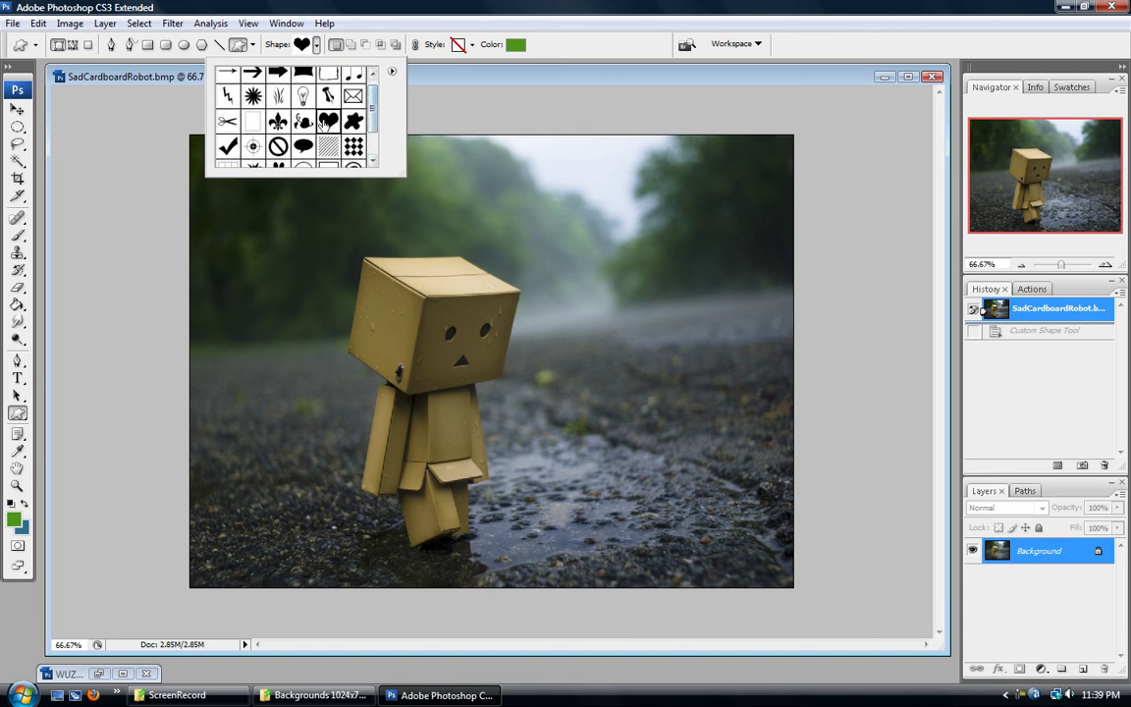
pyautogui.click(14, 516)
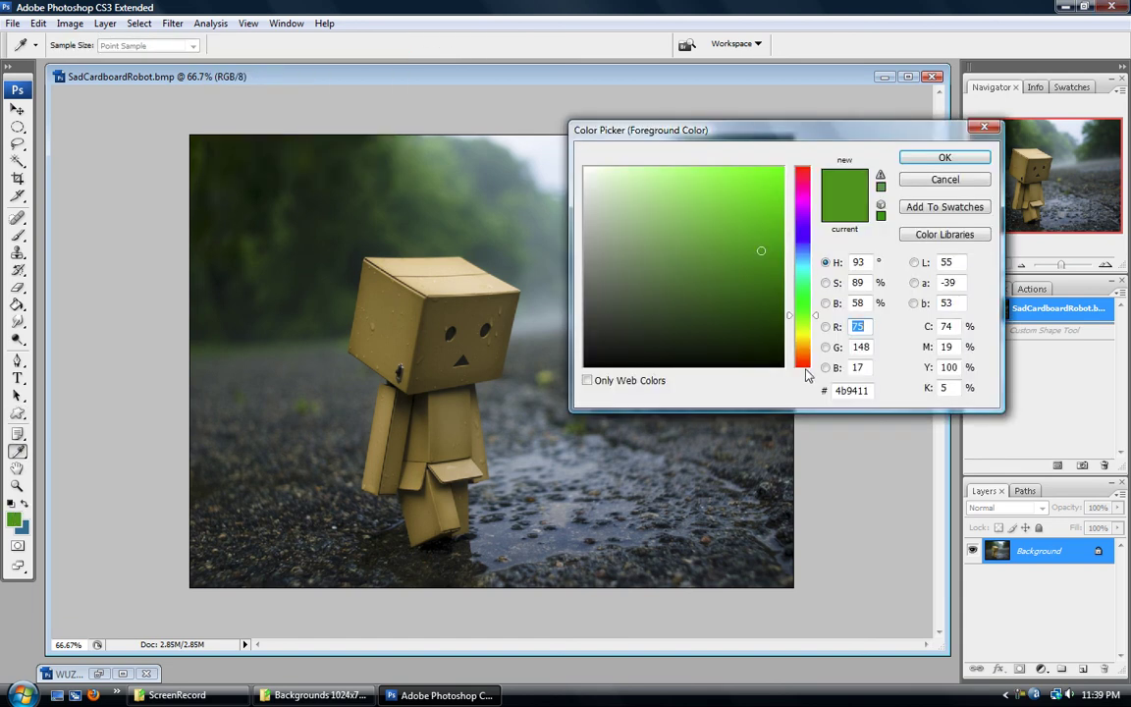
pyautogui.click(805, 363)
pyautogui.click(728, 221)
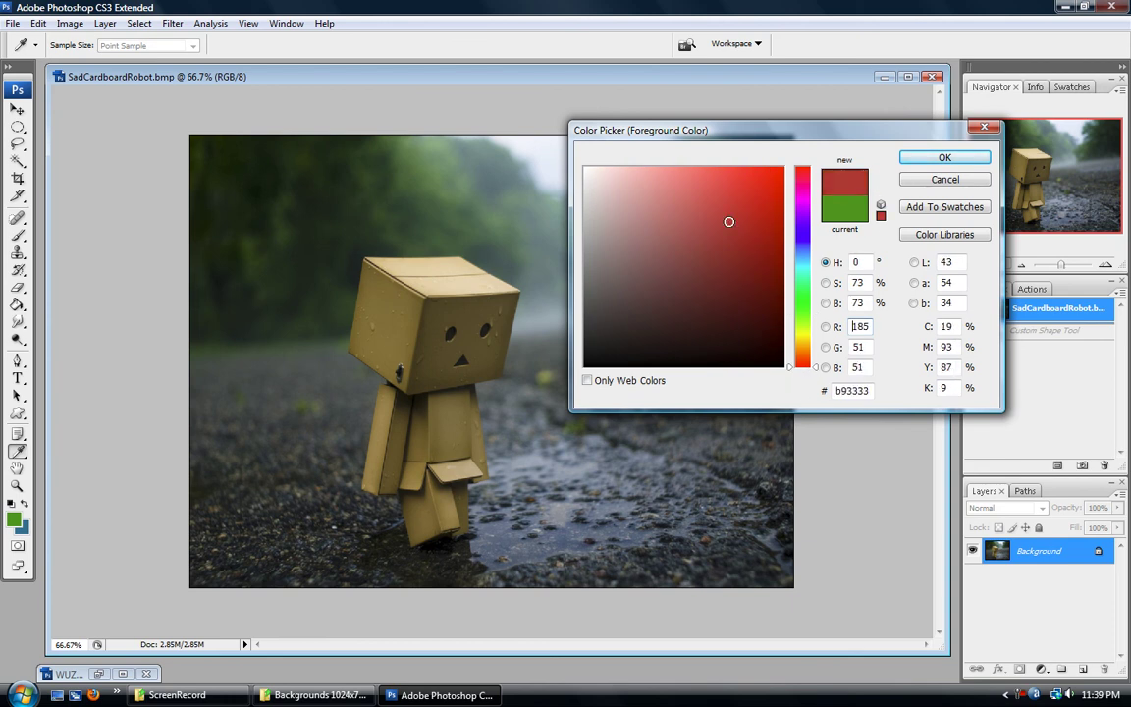
pyautogui.click(938, 159)
# Step: Try drawing four red hearts of different sizes around the robot, and revert to the original photo
pyautogui.moveTo(500, 205); pyautogui.dragTo(562, 267)
pyautogui.moveTo(270, 142); pyautogui.dragTo(318, 218)
pyautogui.moveTo(335, 355); pyautogui.dragTo(407, 393)
pyautogui.moveTo(544, 371); pyautogui.dragTo(580, 413)
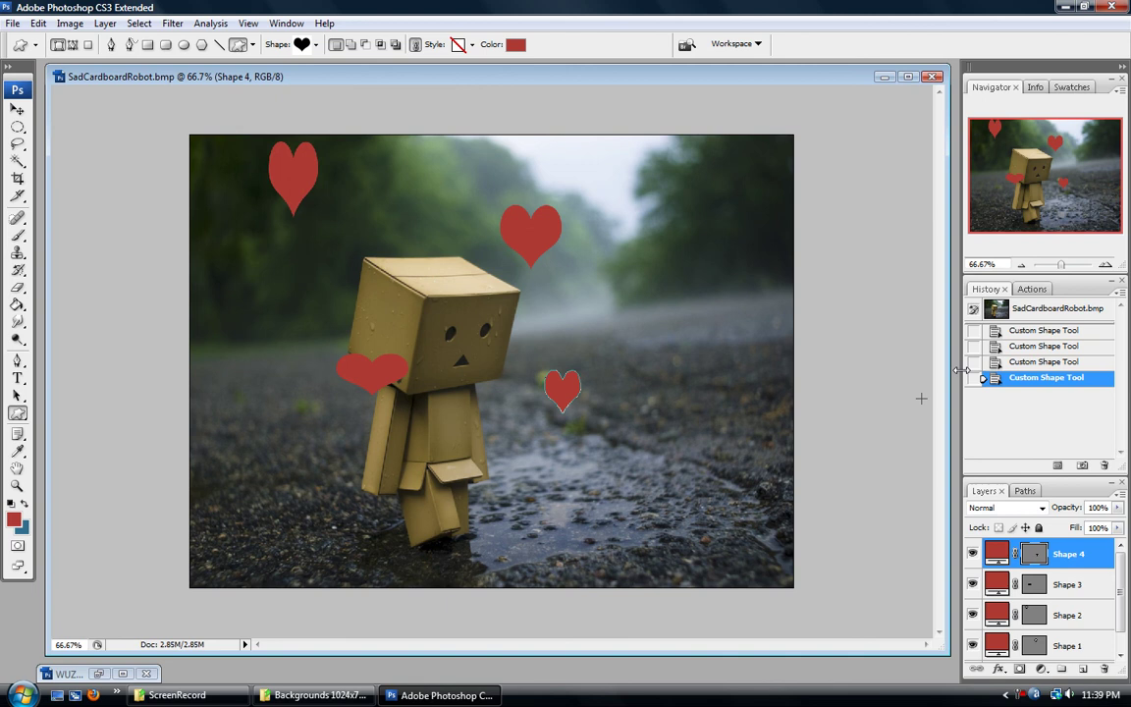
pyautogui.click(1052, 314)
# Step: Choose the thick arrow as the custom shape
pyautogui.click(294, 43)
pyautogui.click(278, 73)
pyautogui.click(308, 8)
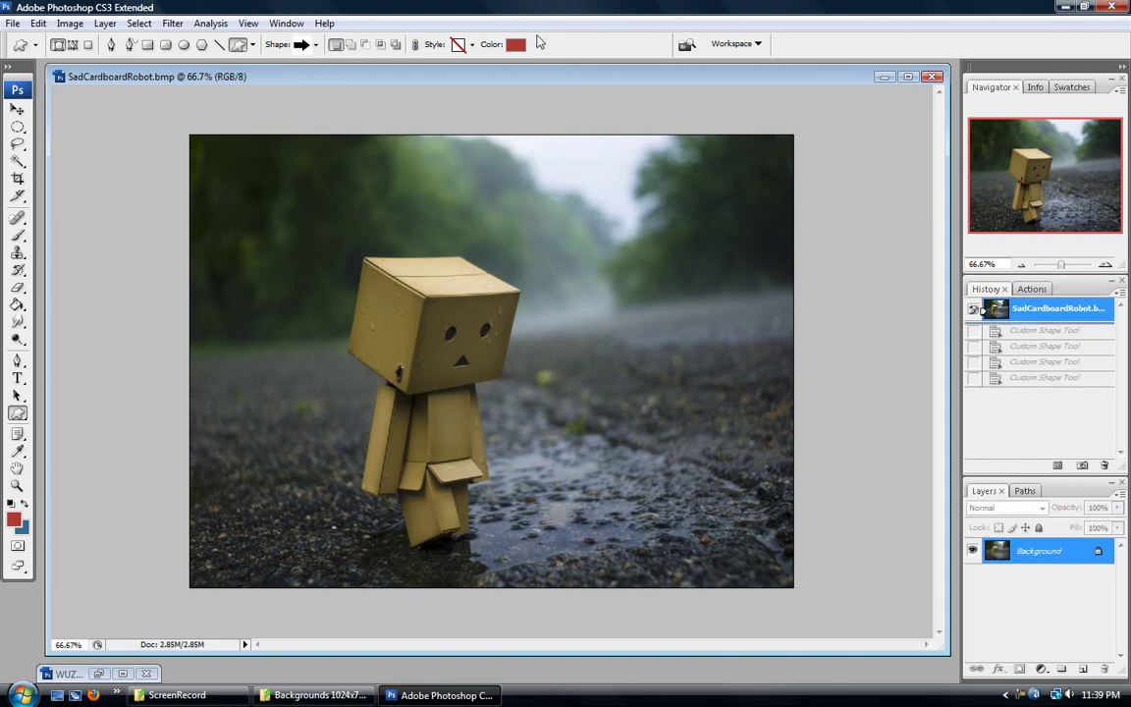